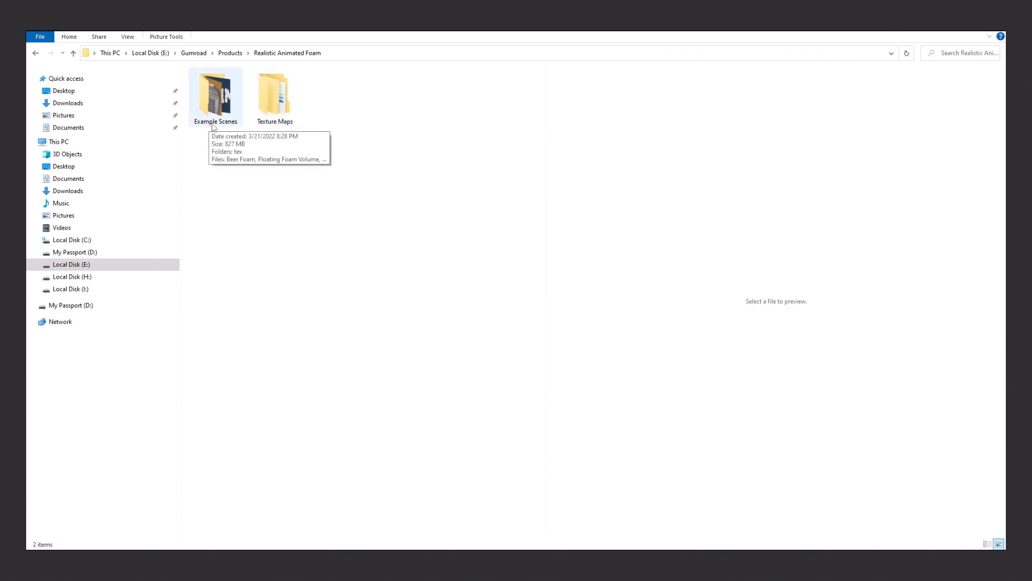
Open the Texture Maps folder of the Realistic Animated Foam product and go into one of its subfolders.
double_click(263, 103)
double_click(242, 90)
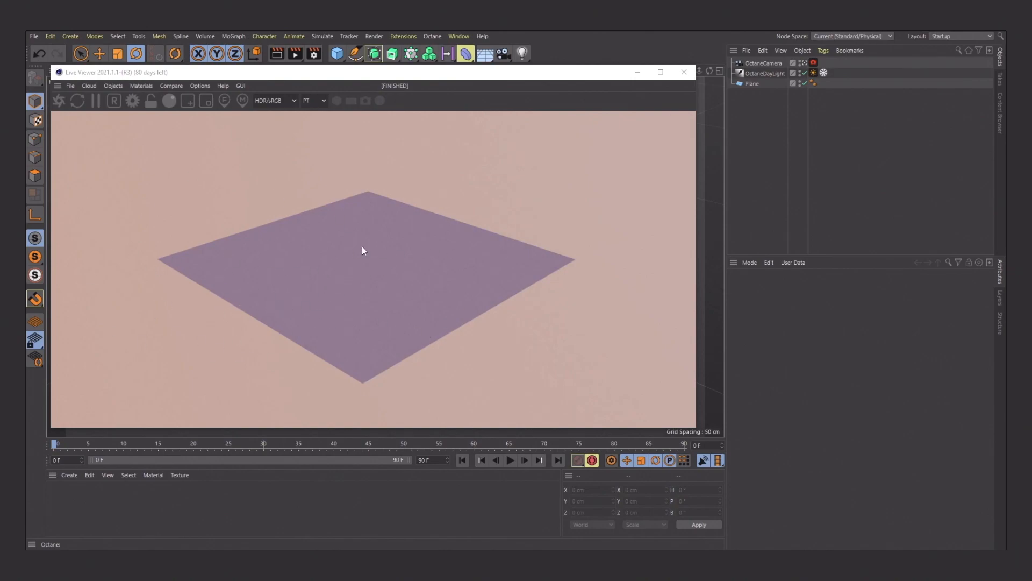
Create a new Octane Material and assign it to the Plane object.
click(70, 475)
mouse_move(111, 384)
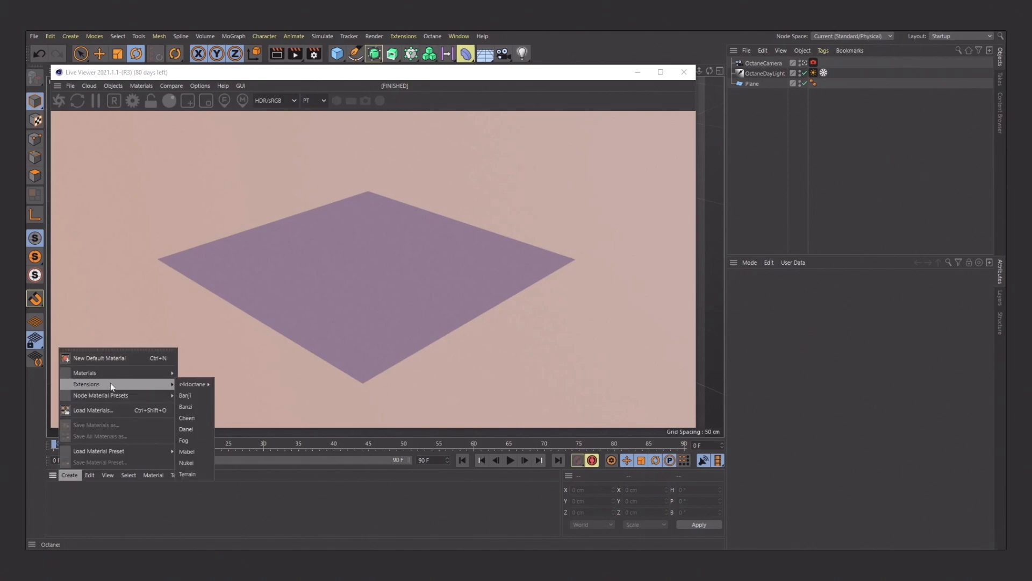
mouse_move(191, 384)
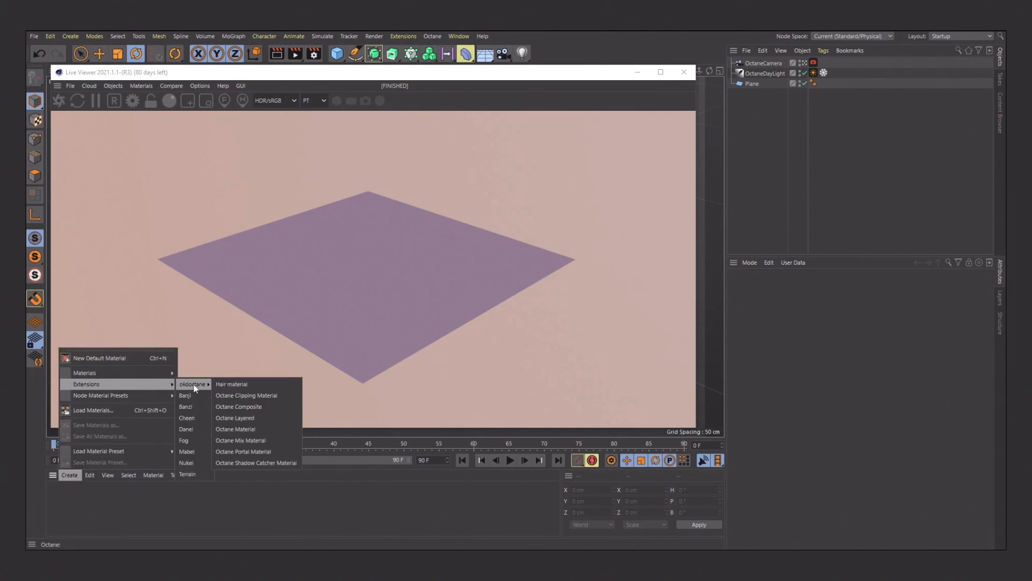
click(250, 430)
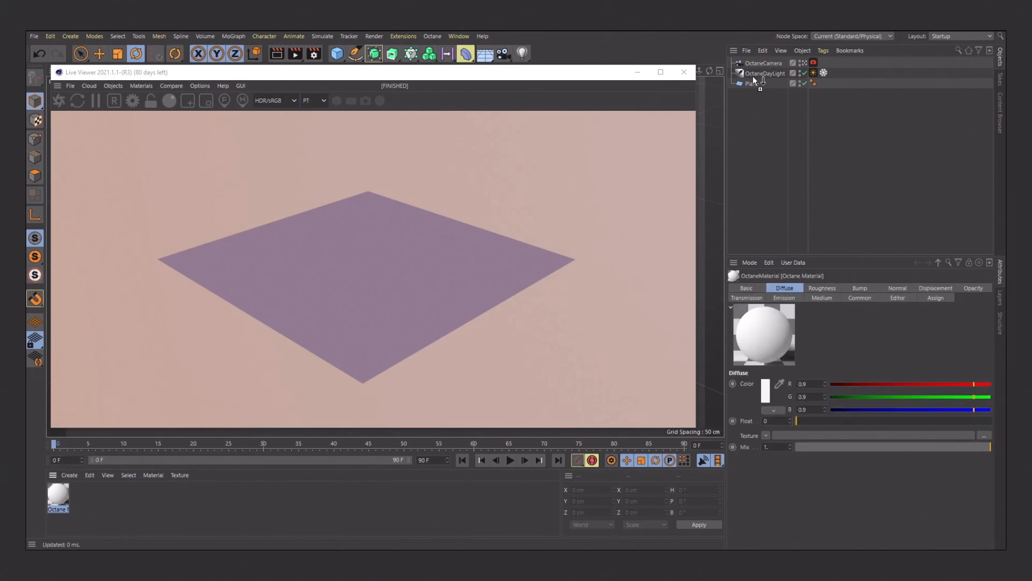
drag(754, 76, 748, 85)
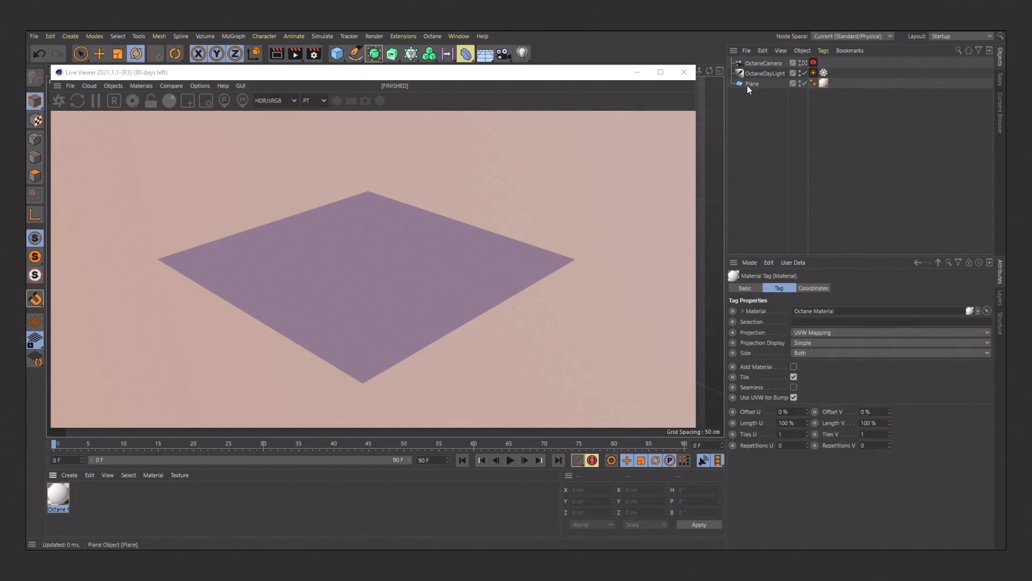
Open the plane's Octane material for editing and set its material type to Glossy.
double_click(62, 496)
drag(345, 94, 752, 70)
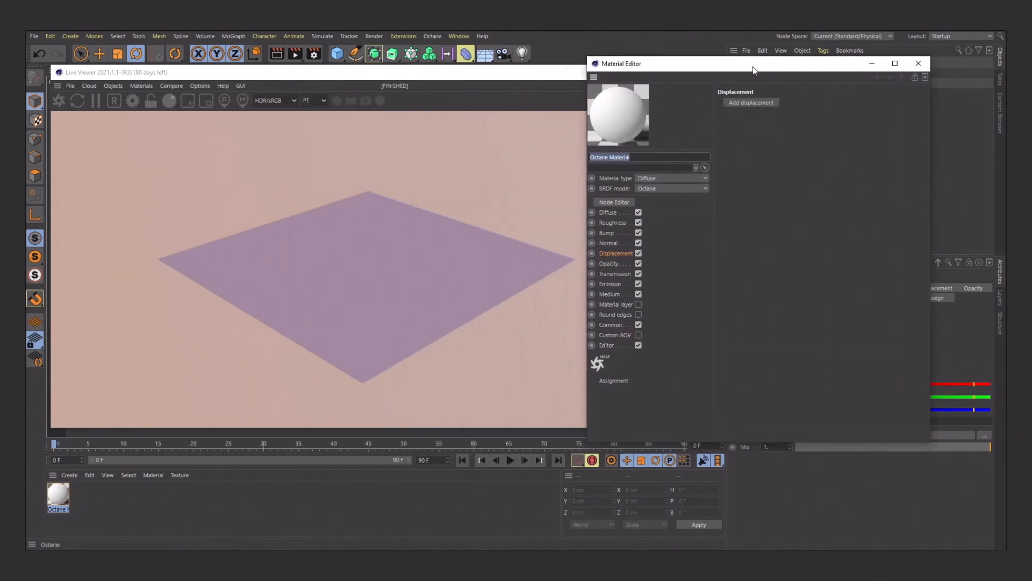
click(658, 180)
click(657, 197)
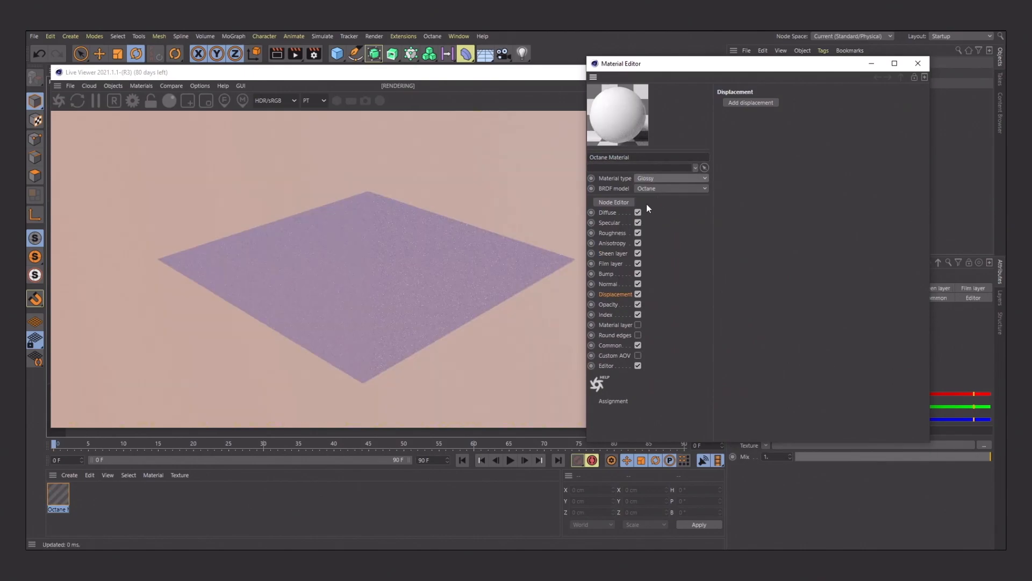
Make the material's diffuse colour pure red and raise its index to about 2.34.
click(606, 212)
click(729, 116)
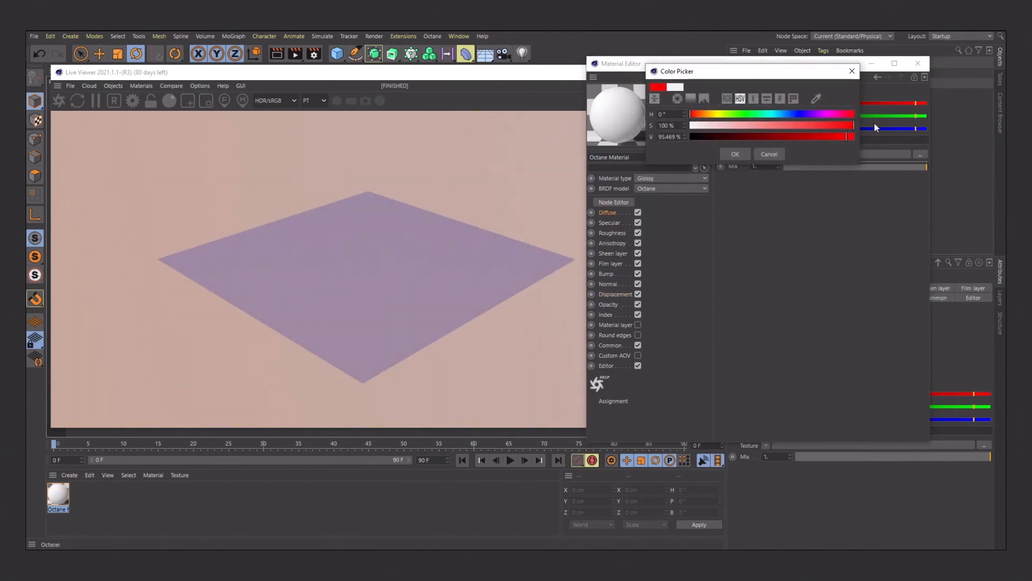
click(735, 153)
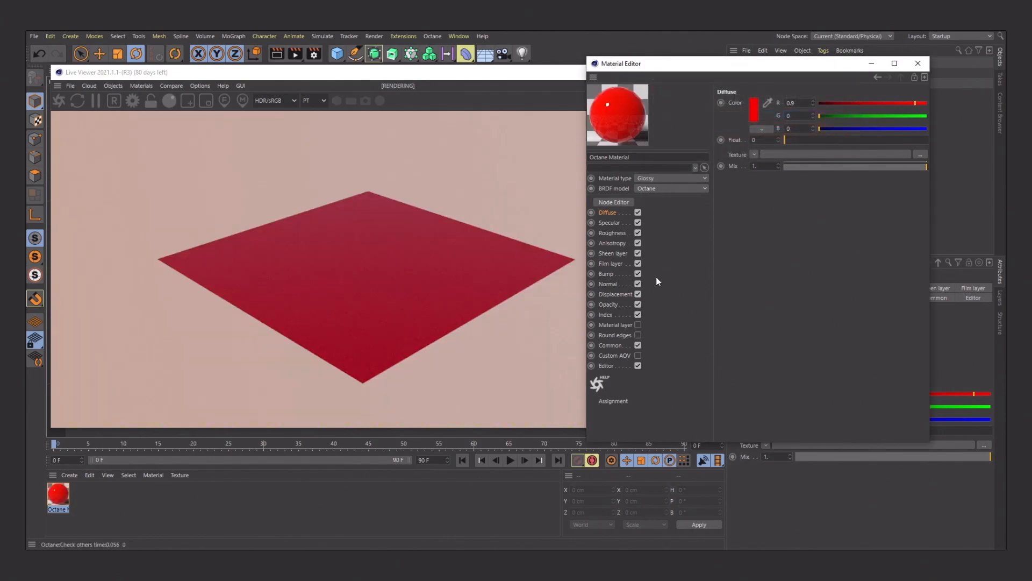
click(606, 315)
drag(792, 106, 807, 106)
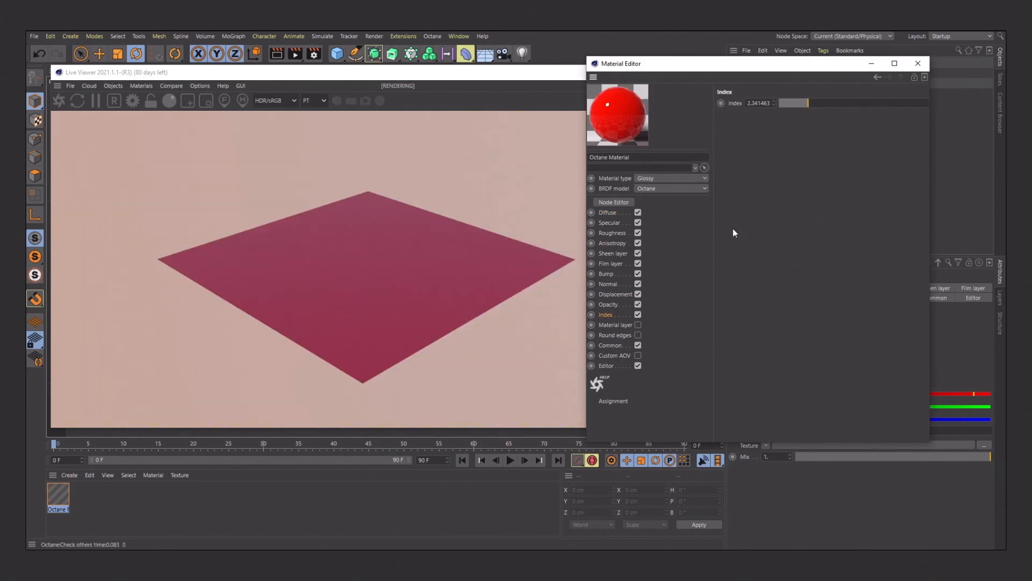
Add a texture displacement to the material and use an Octane ImageTexture as its texture.
click(613, 297)
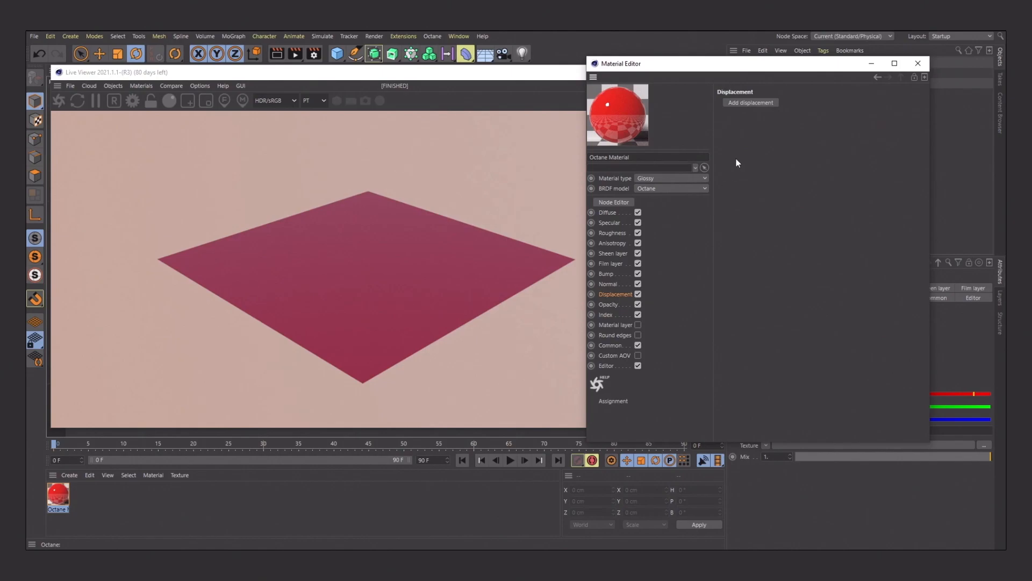
click(752, 103)
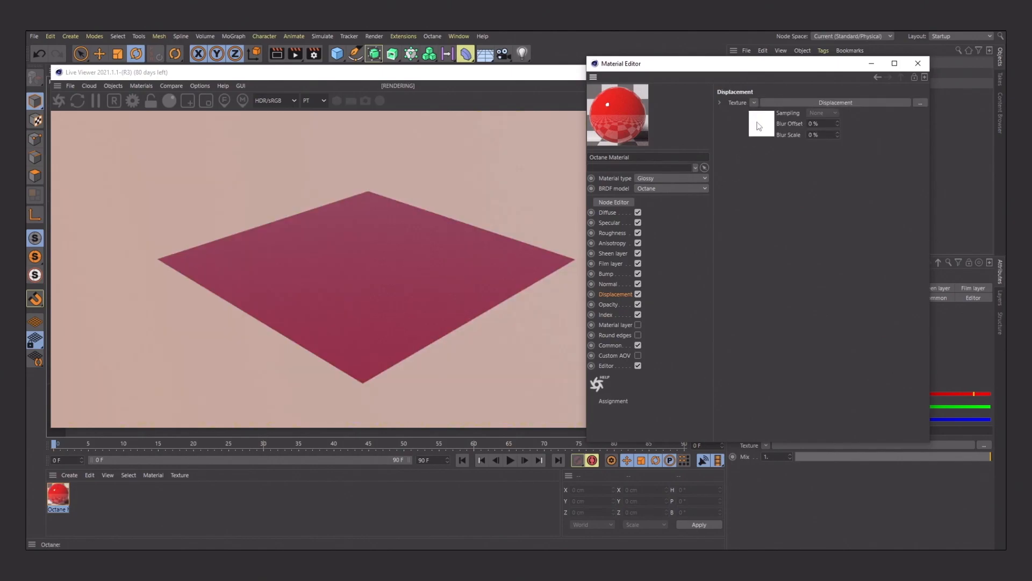
click(770, 126)
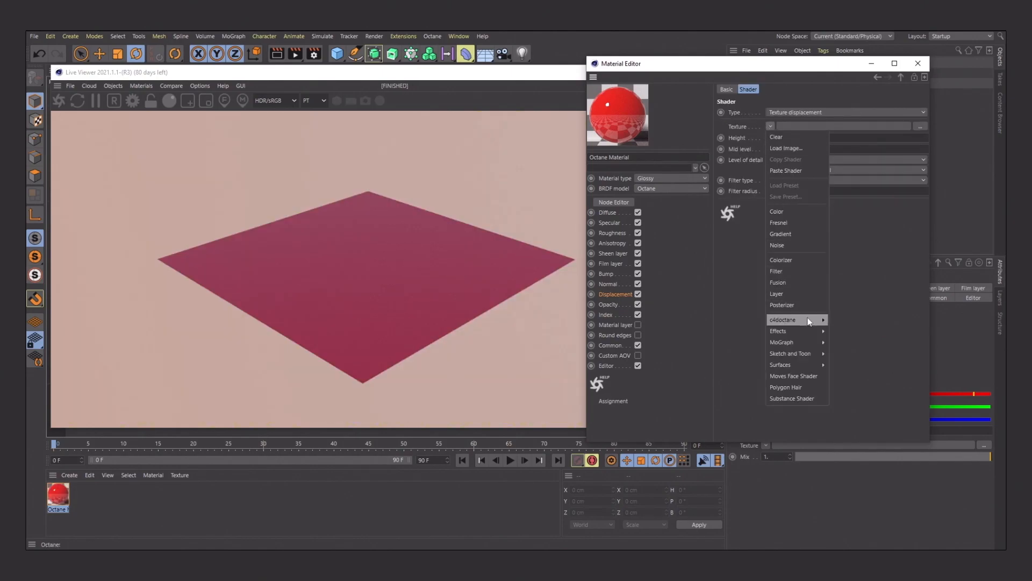
mouse_move(808, 318)
click(856, 335)
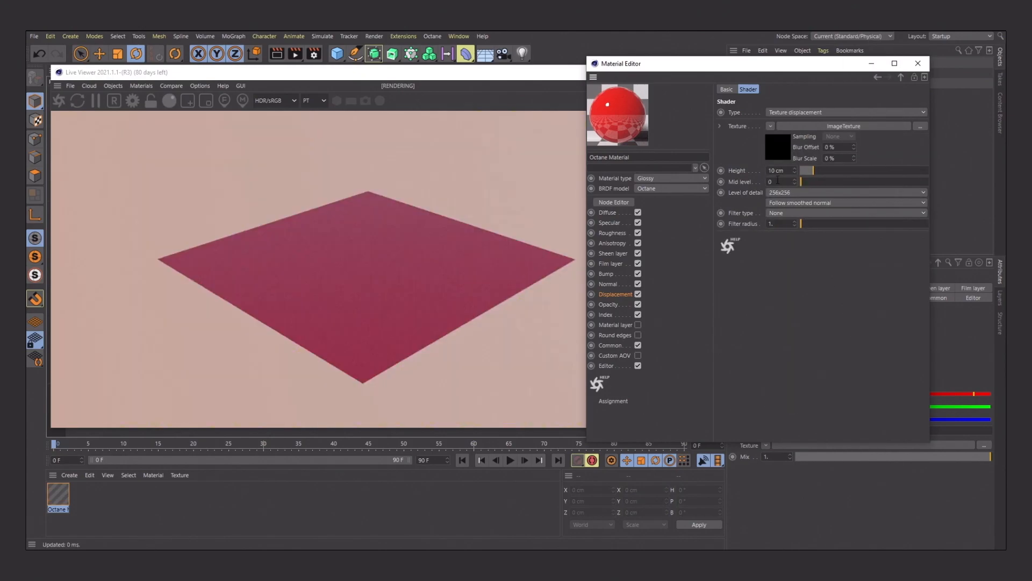
Load the Foam_disp_slow_00000 EXR from the Displacement 32-Bit Slow folder into the ImageTexture without copying it to the project.
click(772, 146)
click(920, 113)
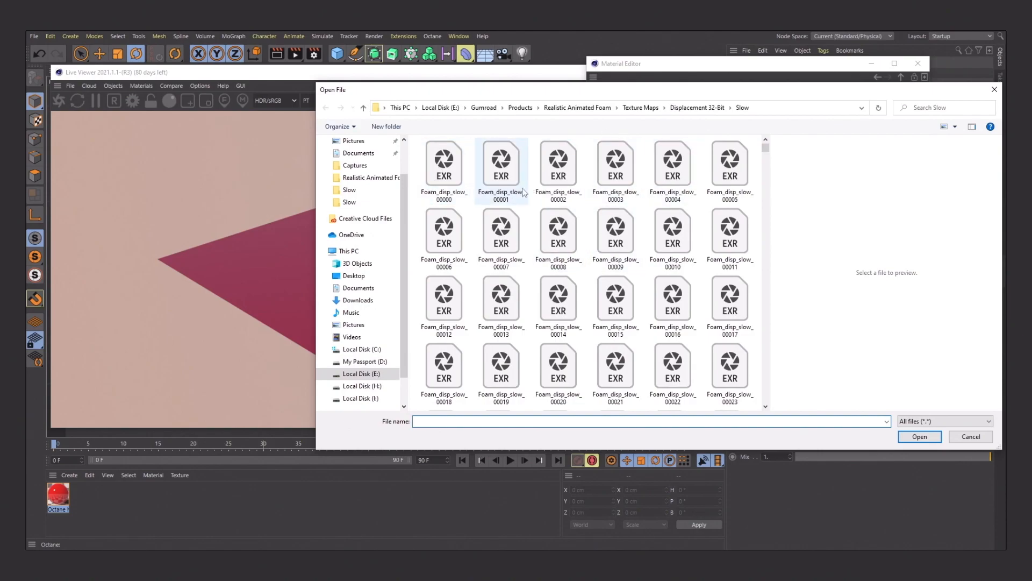
double_click(445, 170)
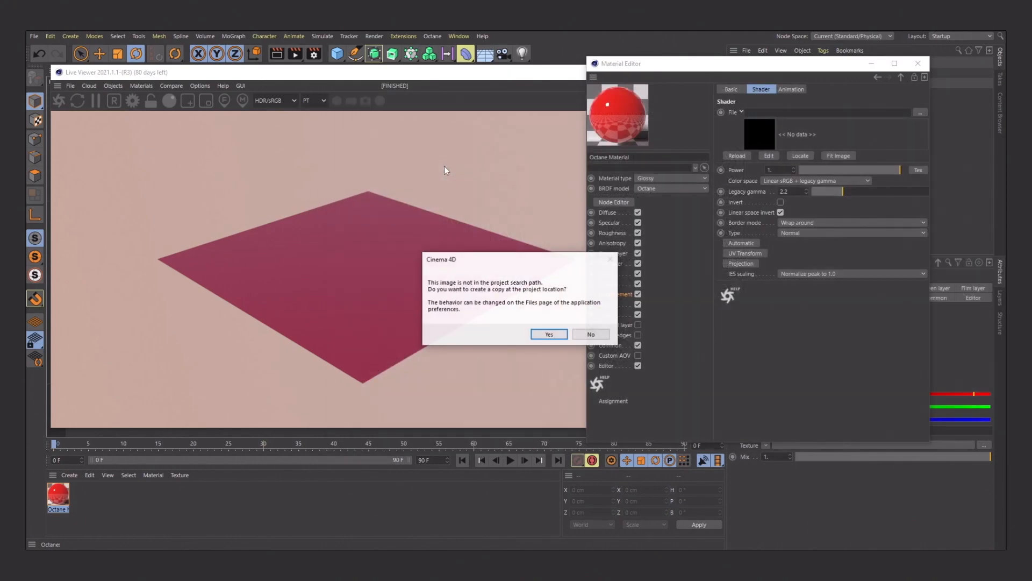
click(593, 335)
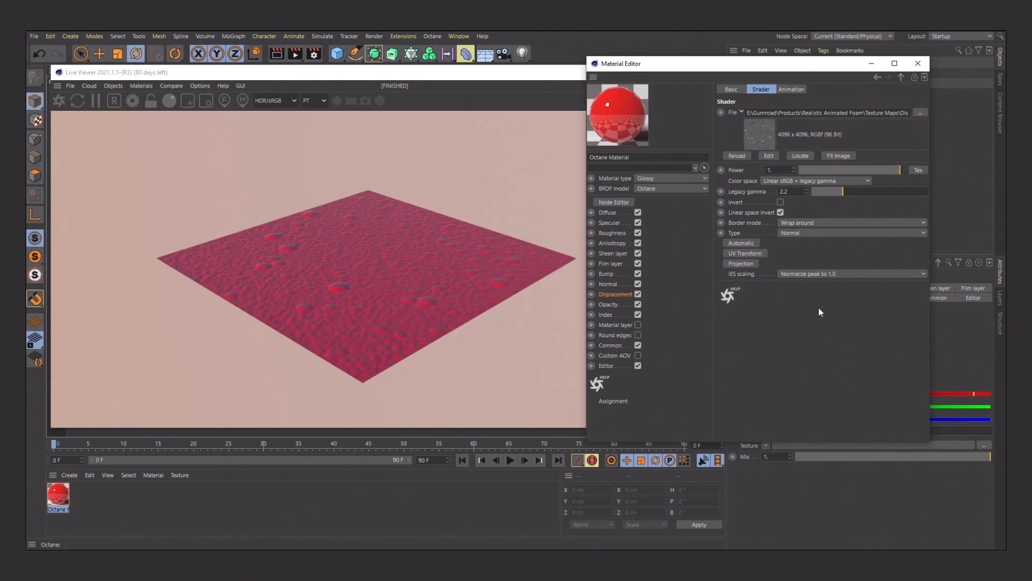
Calculate the animation frame range of the displacement image sequence.
click(789, 90)
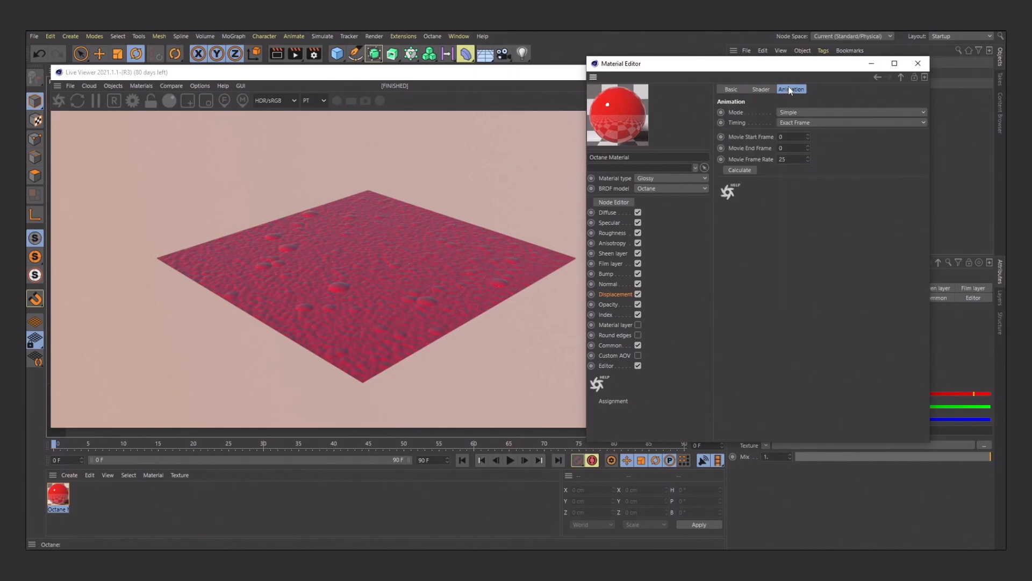
click(739, 171)
click(762, 89)
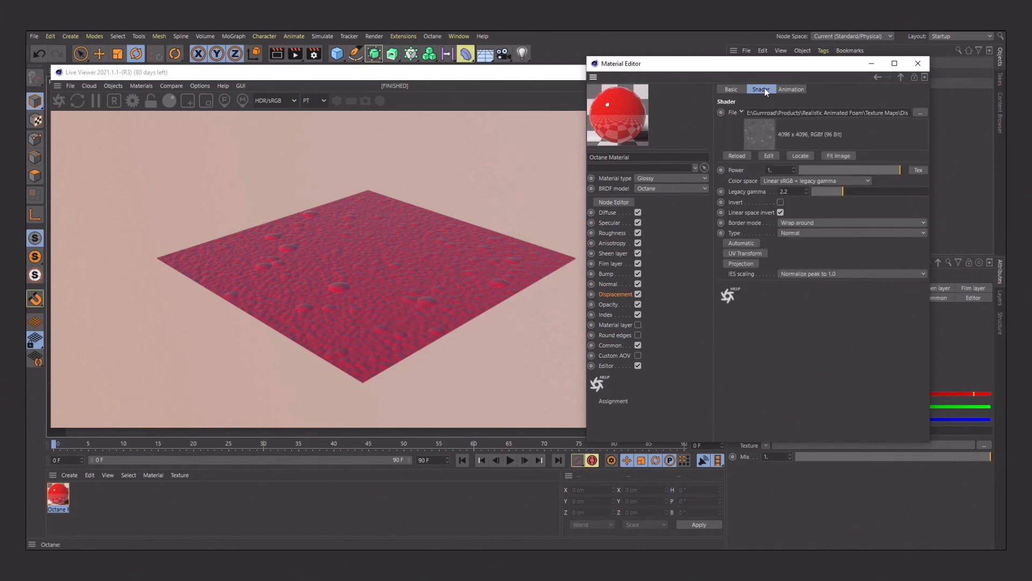
Return to the displacement settings and set the level of detail to 8192x8192.
click(901, 77)
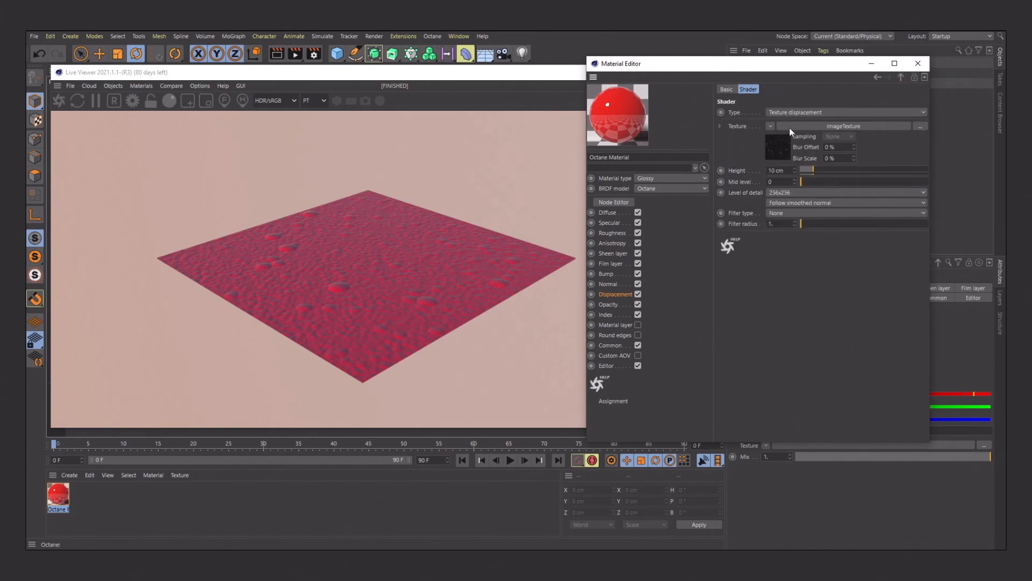
drag(370, 258, 359, 279)
right_drag(359, 280, 444, 253)
right_drag(347, 320, 405, 308)
middle_drag(378, 324, 382, 279)
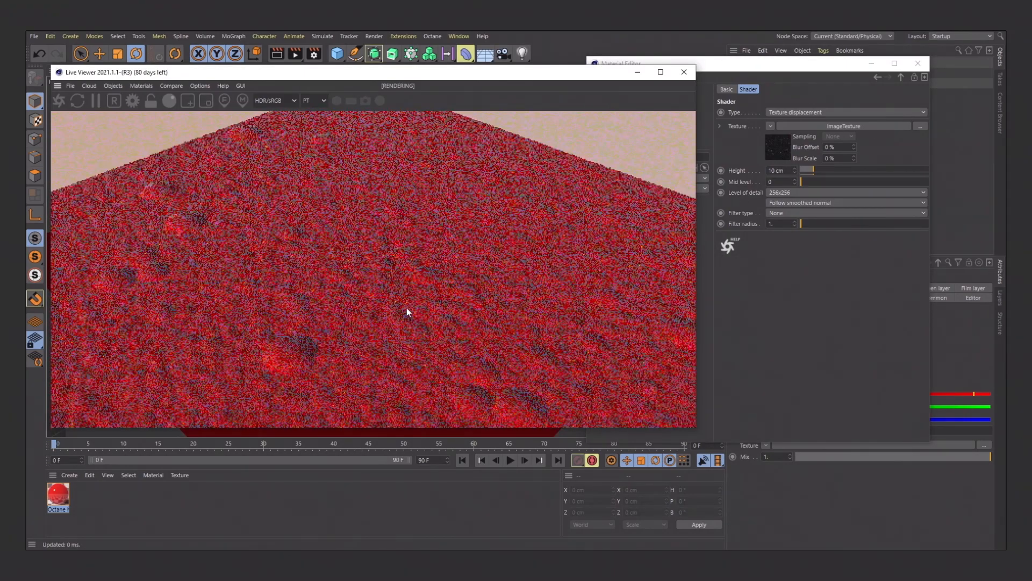
drag(382, 278, 355, 279)
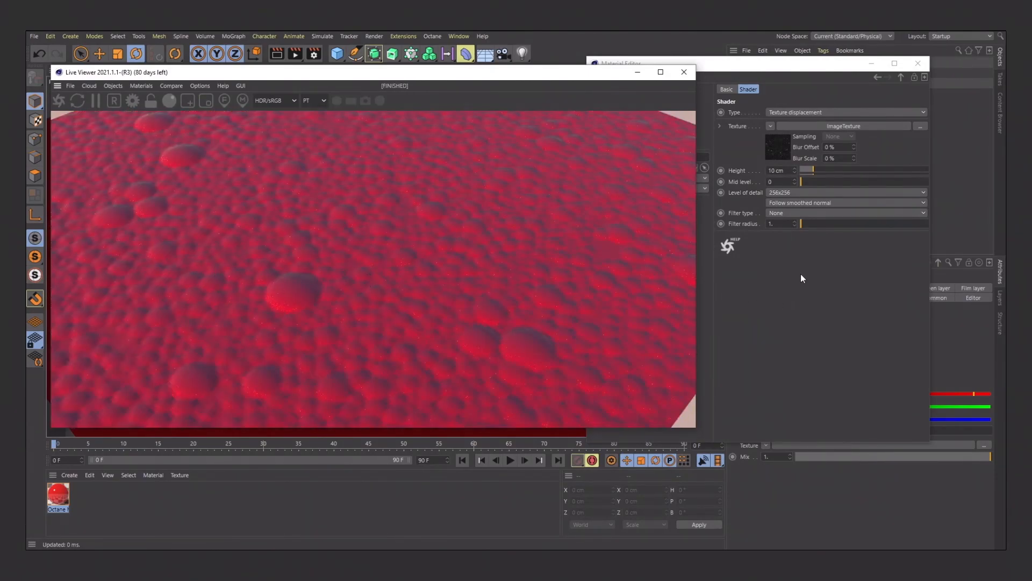
click(794, 287)
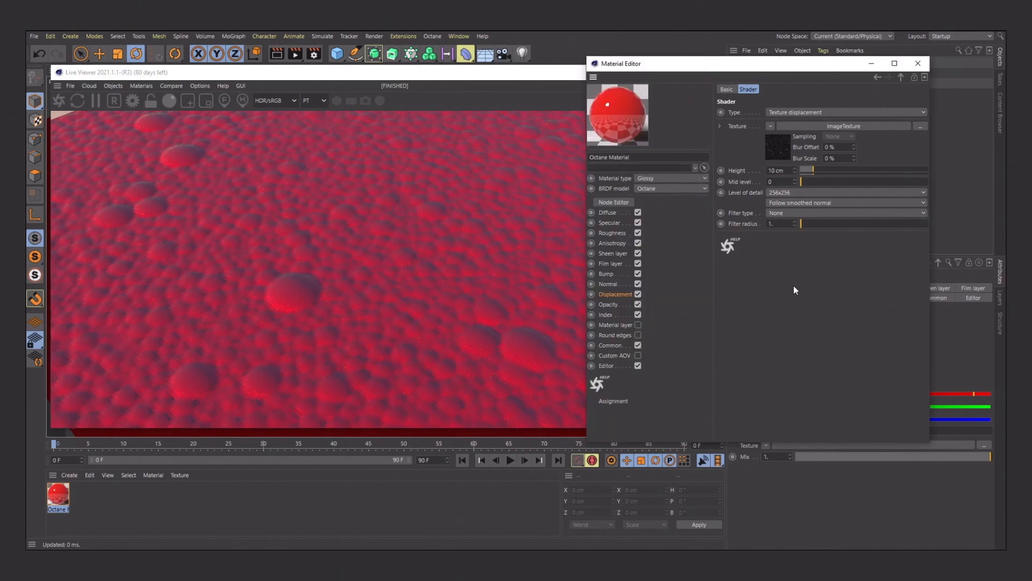
click(779, 194)
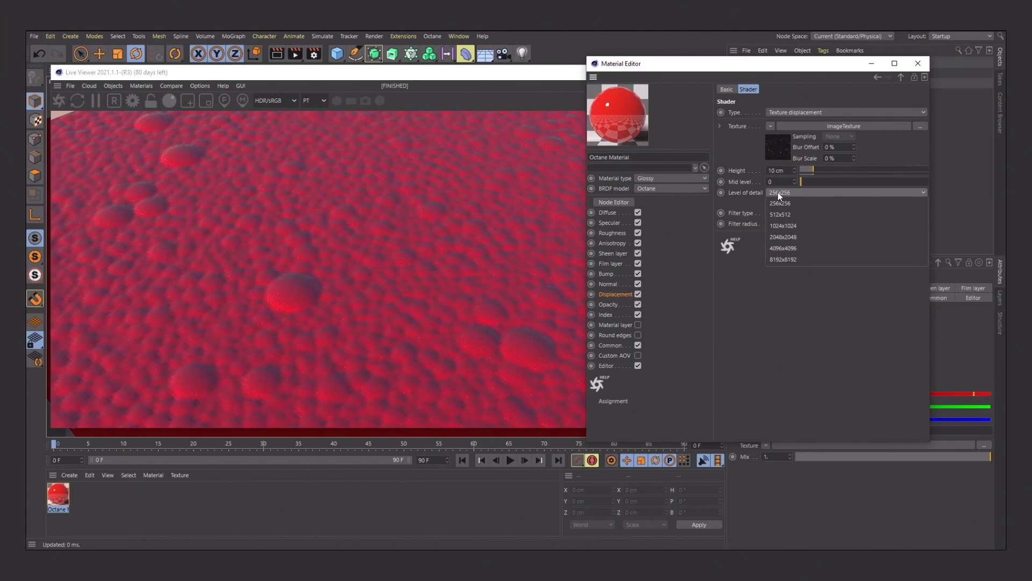
click(780, 260)
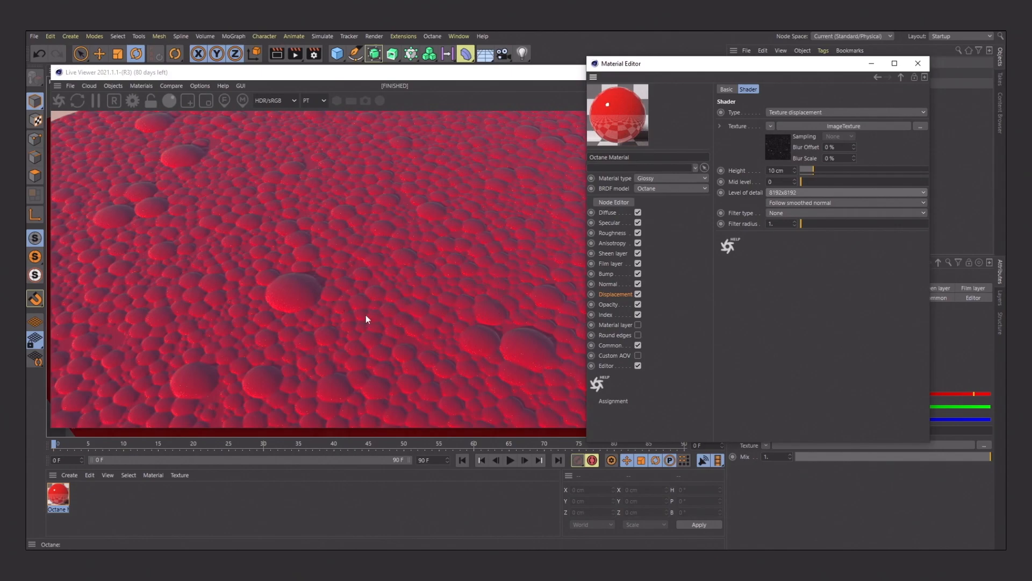
Increase the displacement height to about 26 cm.
drag(821, 168, 833, 169)
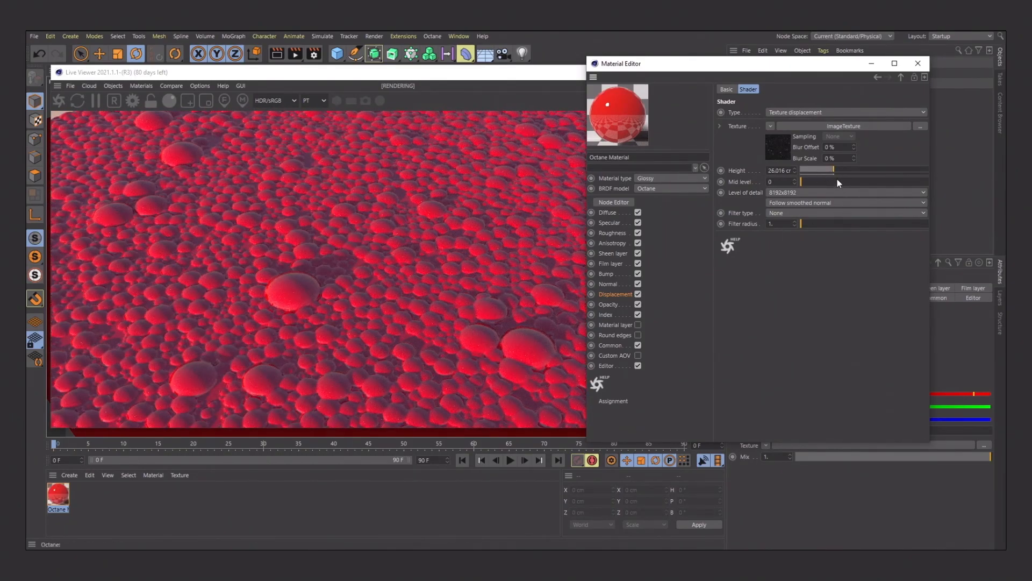
right_drag(379, 260, 327, 255)
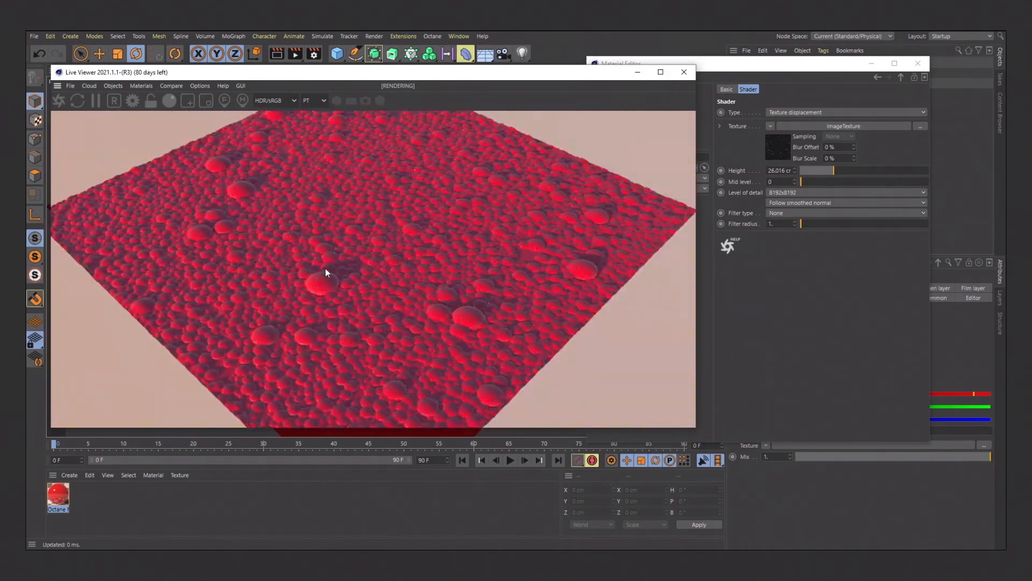
click(788, 284)
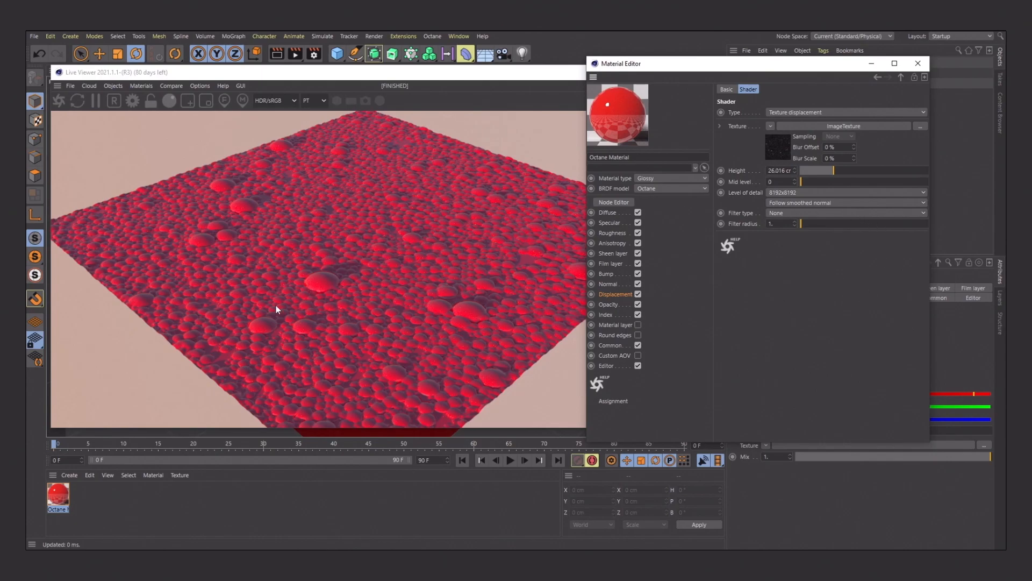
Smooth the displacement by setting its filter type to Box with a filter radius of 2.
drag(369, 237, 327, 240)
scroll(326, 239, up, 5)
drag(429, 213, 369, 265)
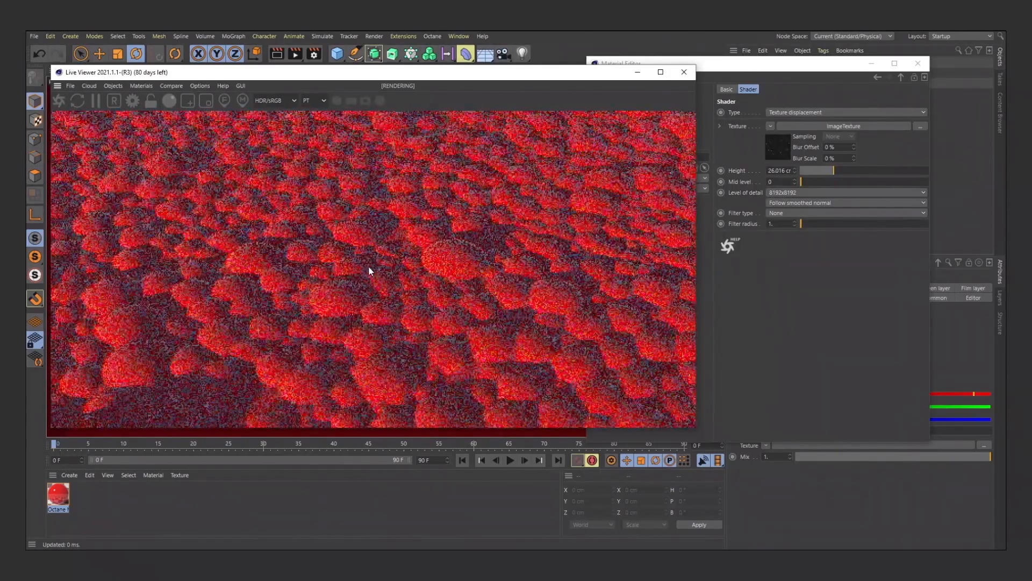
drag(218, 208, 394, 218)
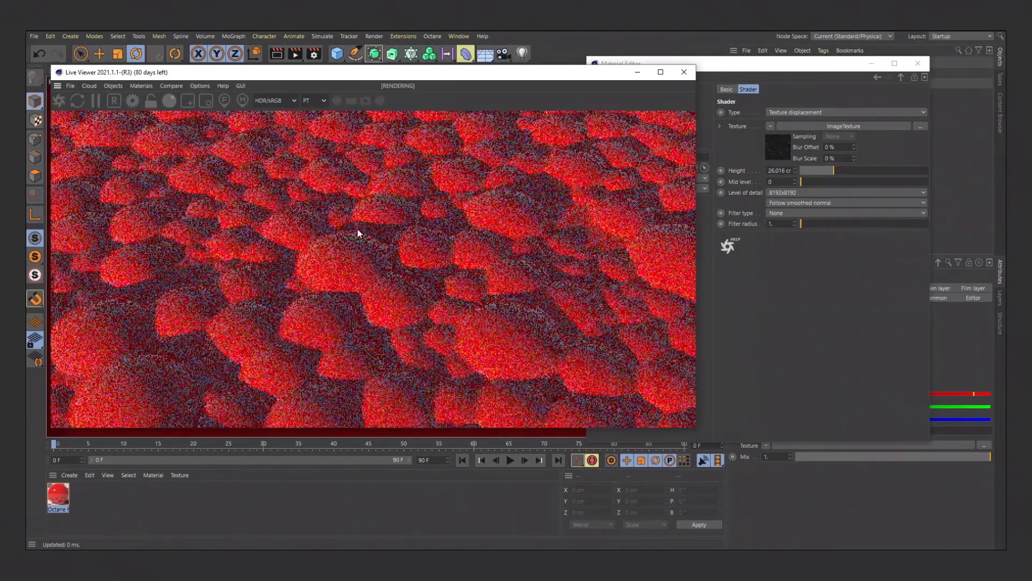
drag(345, 250, 382, 253)
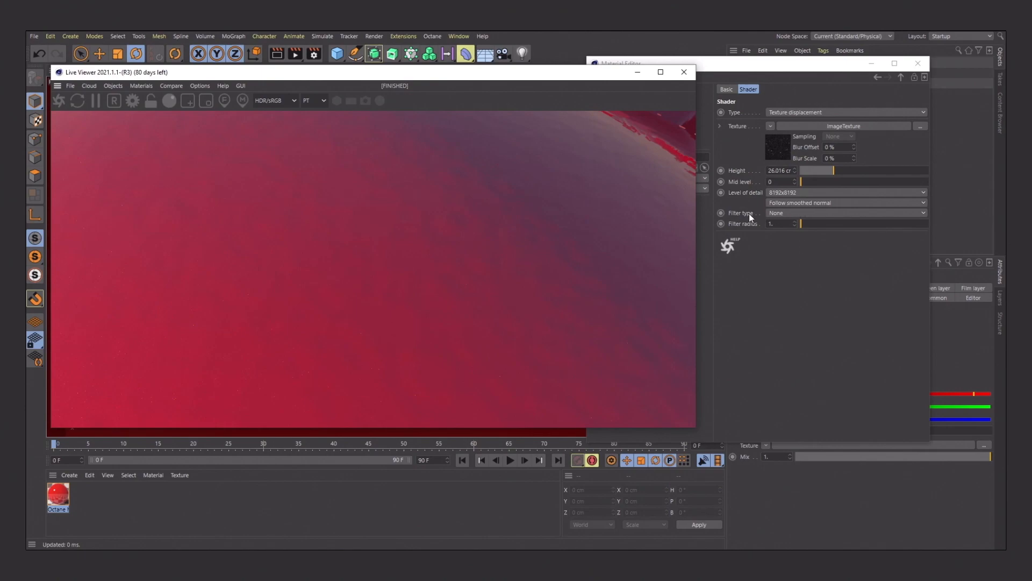
click(774, 212)
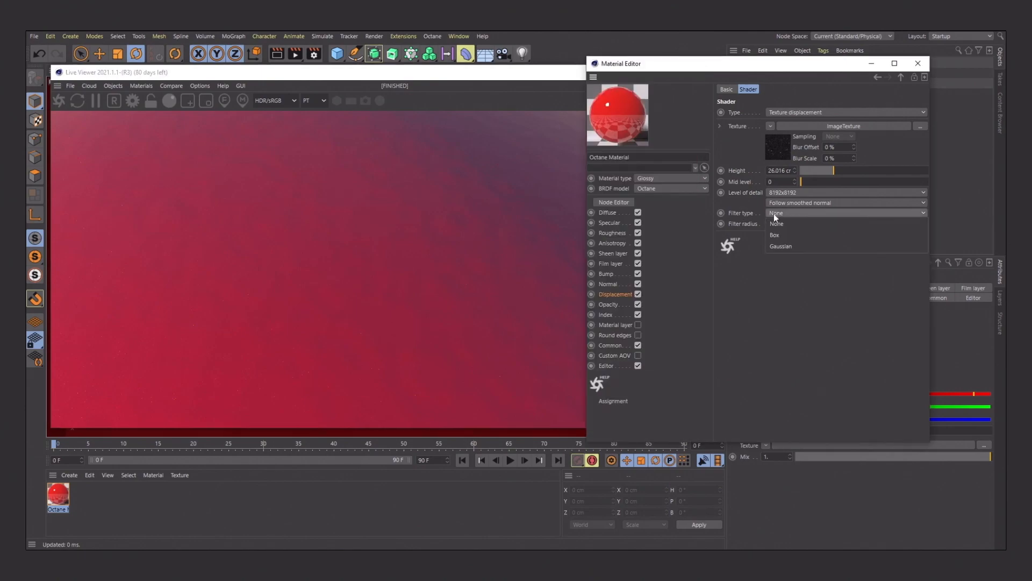
click(779, 235)
click(779, 223)
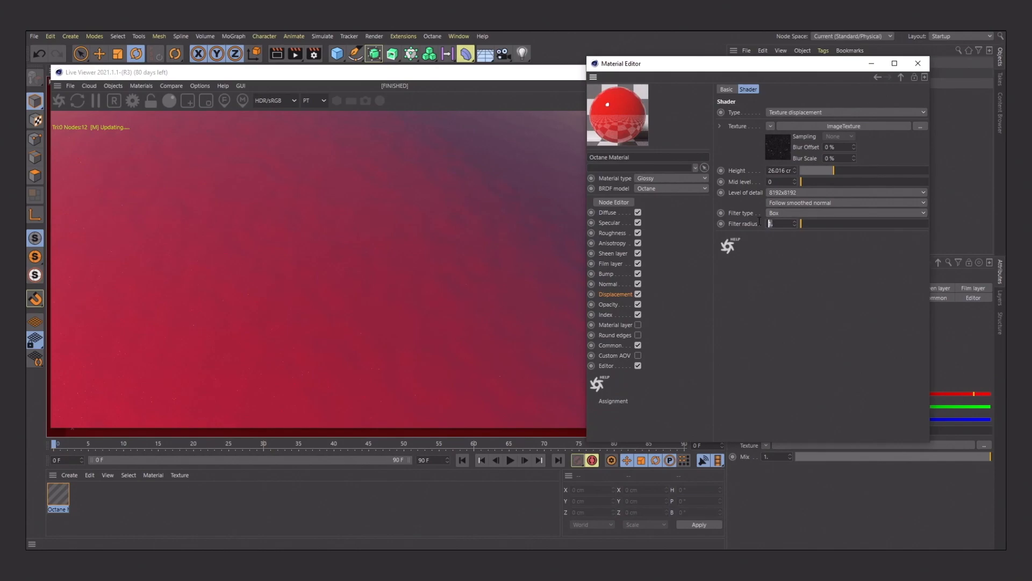
key(Return)
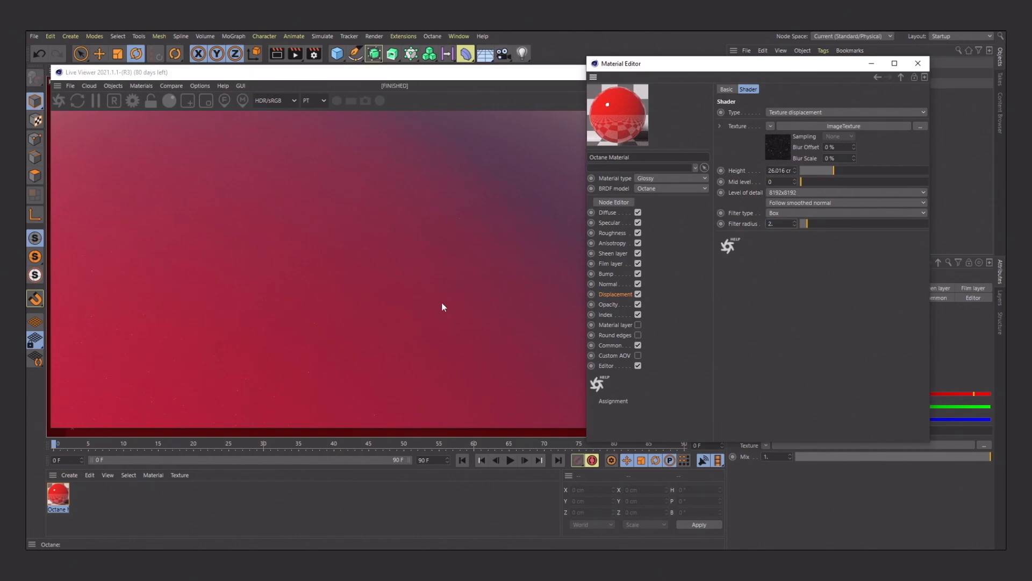
click(495, 211)
drag(399, 229, 475, 221)
right_drag(475, 222, 227, 271)
drag(228, 271, 372, 290)
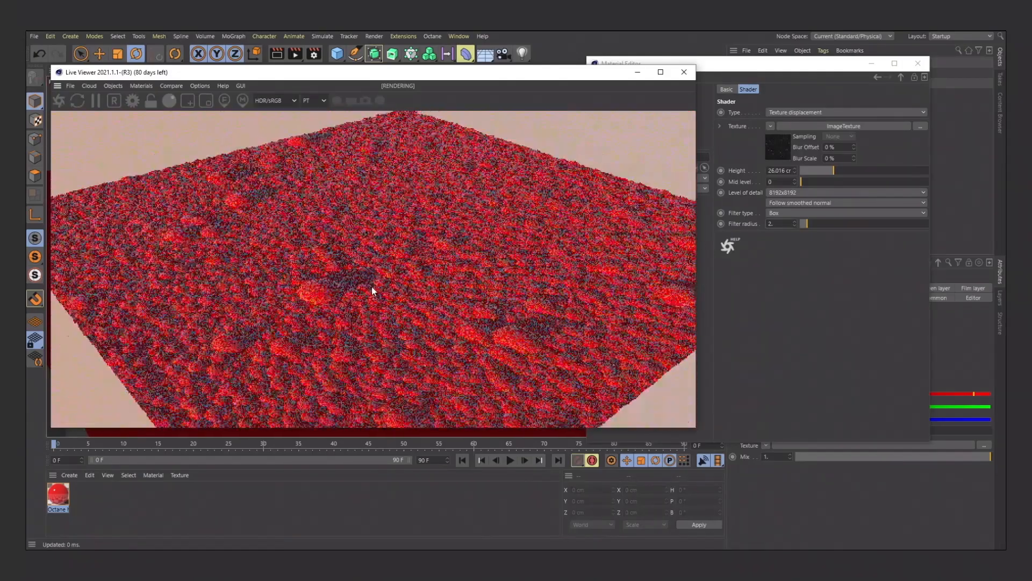
click(773, 298)
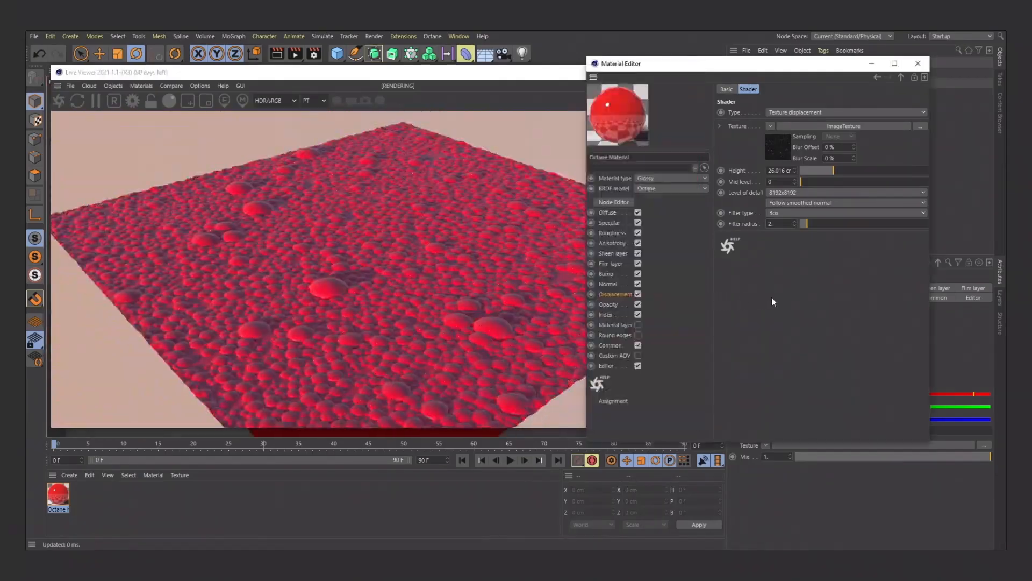
mouse_move(424, 268)
mouse_down()
mouse_move(399, 270)
mouse_move(412, 273)
mouse_up()
click(880, 278)
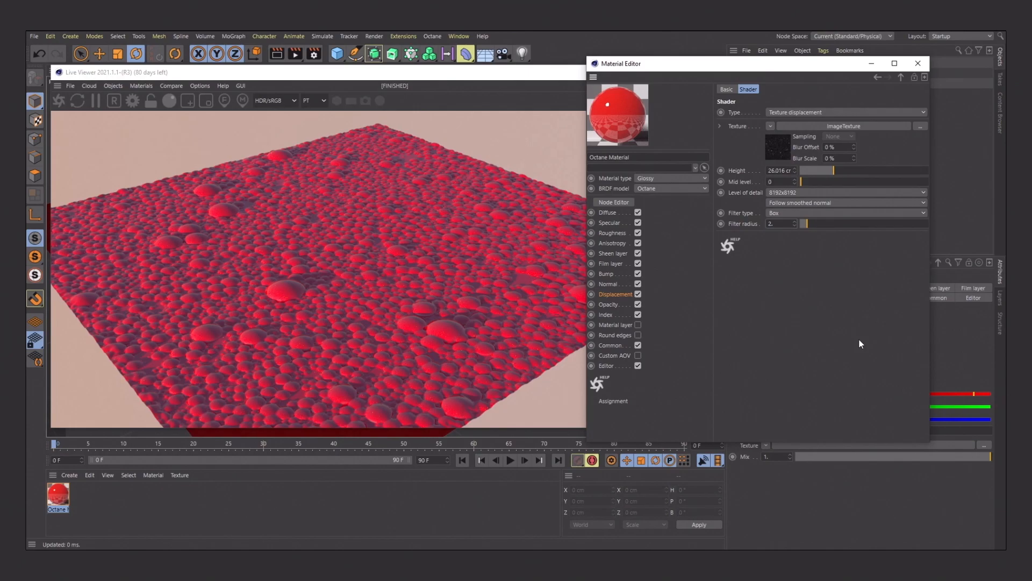
Load an Octane MixTexture shader into the material's Diffuse texture and open its settings.
click(610, 213)
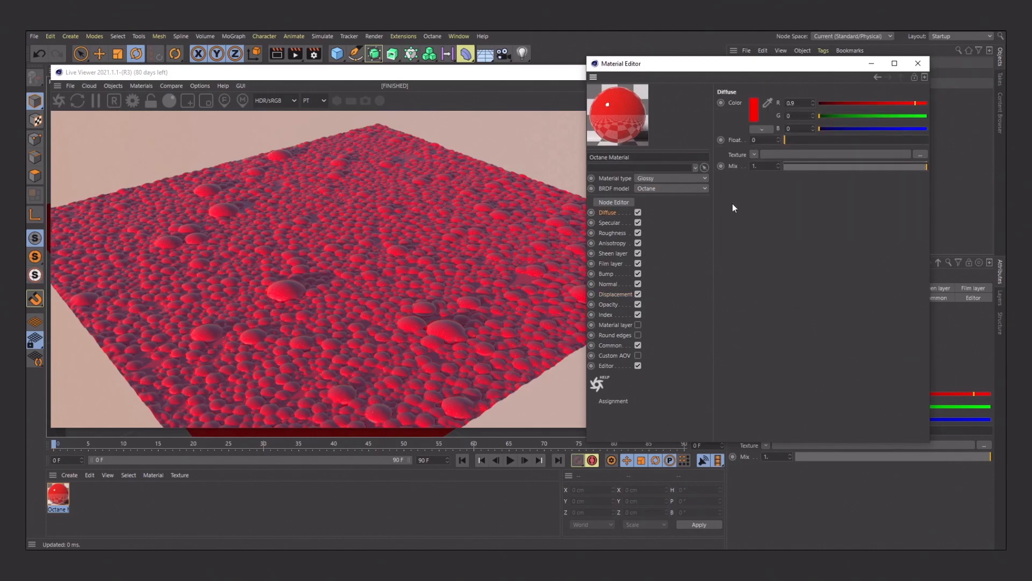
click(754, 154)
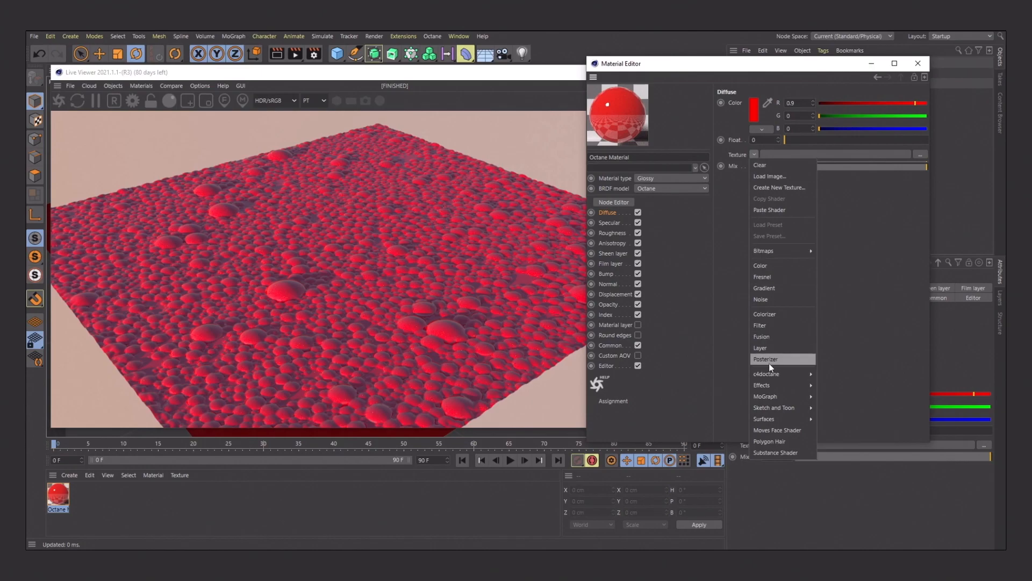
mouse_move(769, 373)
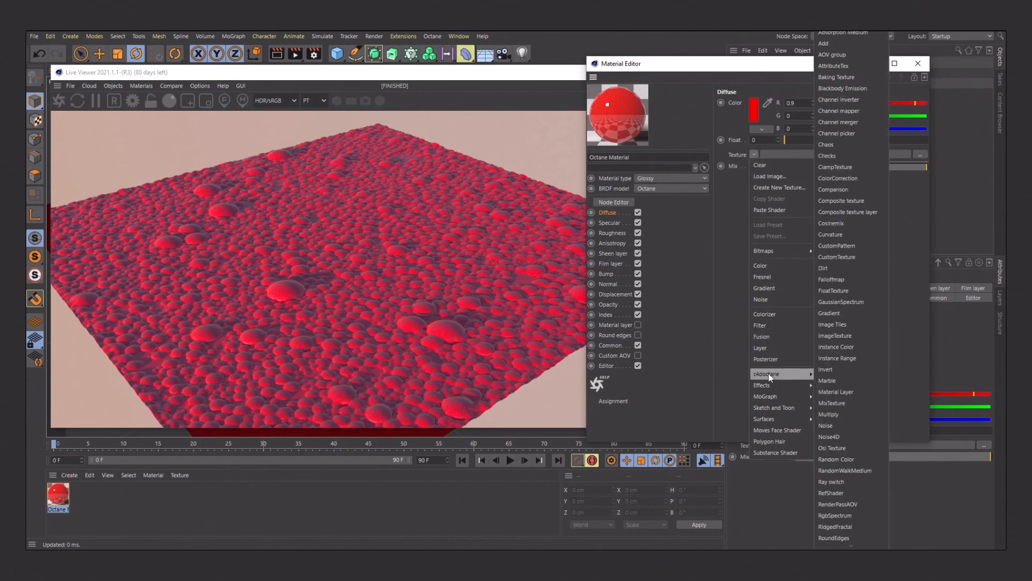
click(844, 402)
click(759, 170)
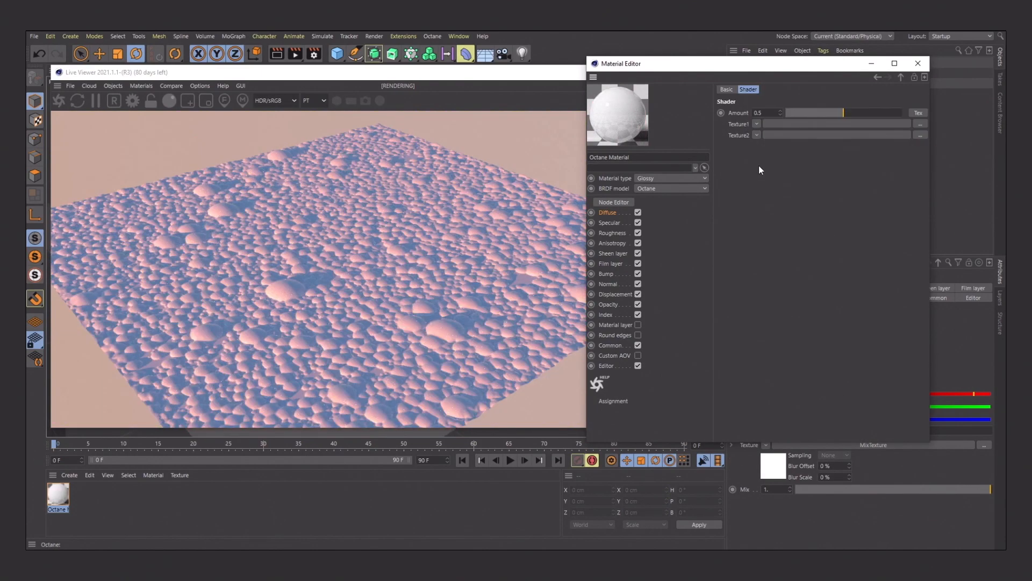
Assign an Octane RgbSpectrum shader to both Texture1 and Texture2 of the MixTexture.
click(757, 125)
mouse_move(774, 331)
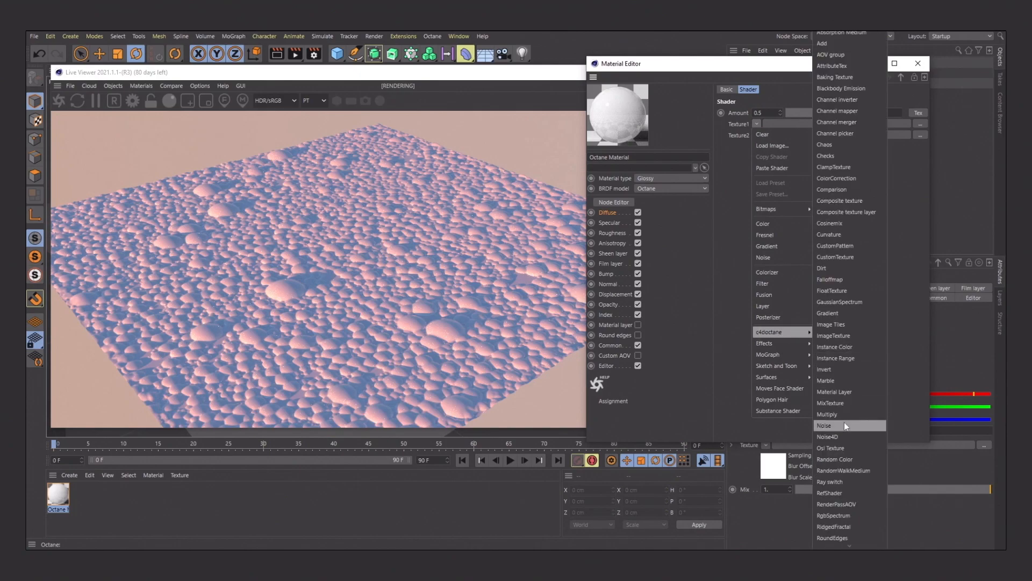
click(839, 514)
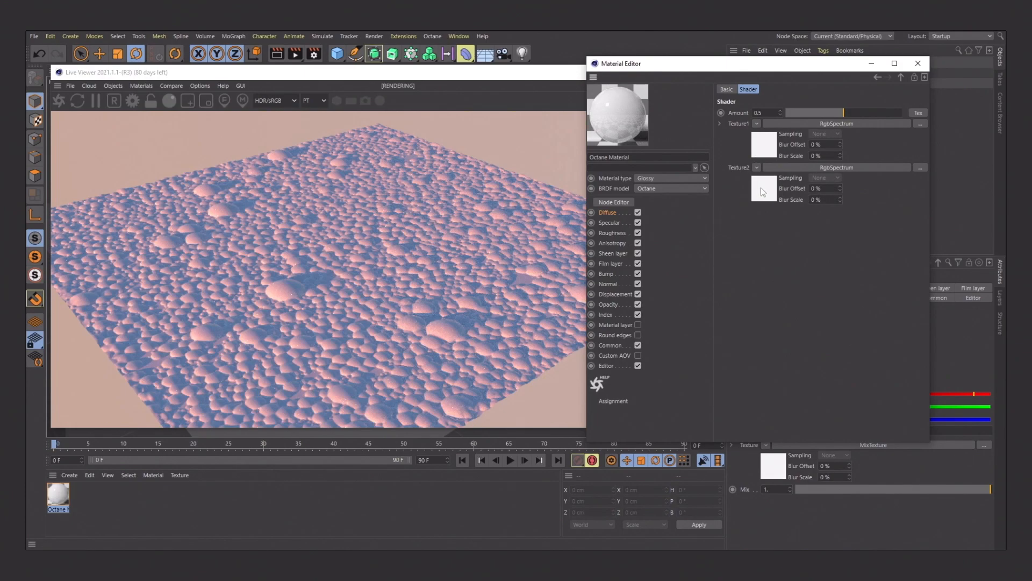
Set the Texture2 RgbSpectrum colour to red with R 0.9, G 0, B 0 and return to the MixTexture.
click(763, 192)
click(755, 125)
drag(759, 130, 895, 128)
click(734, 162)
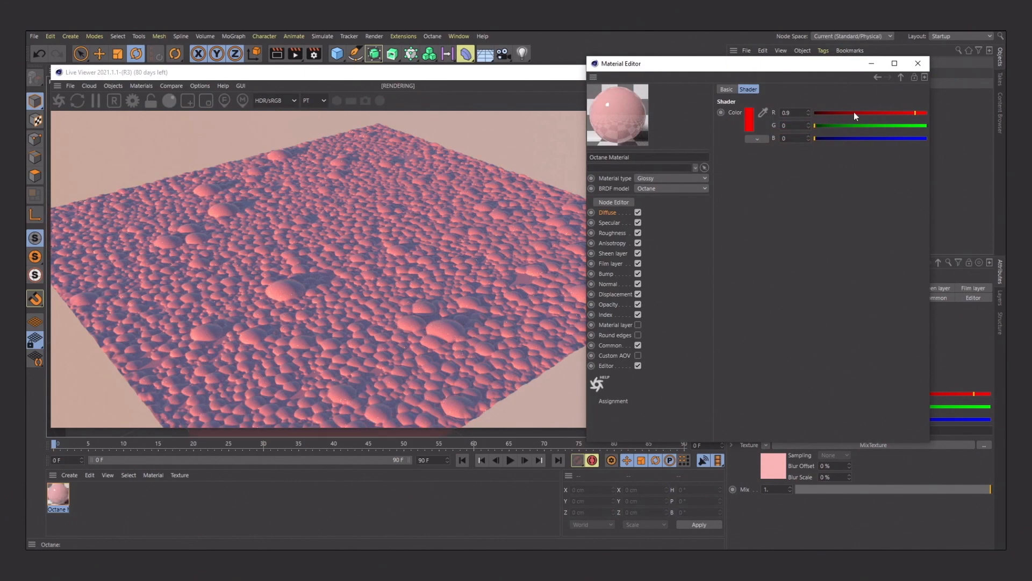
click(900, 77)
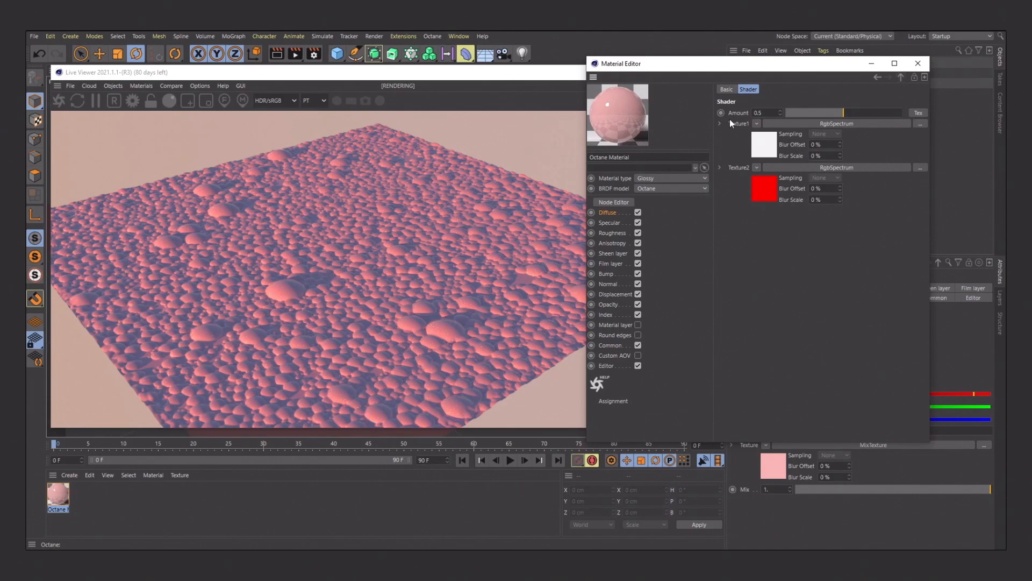
Switch the MixTexture amount to a texture input and copy the ImageTexture shader from the Displacement channel.
click(917, 113)
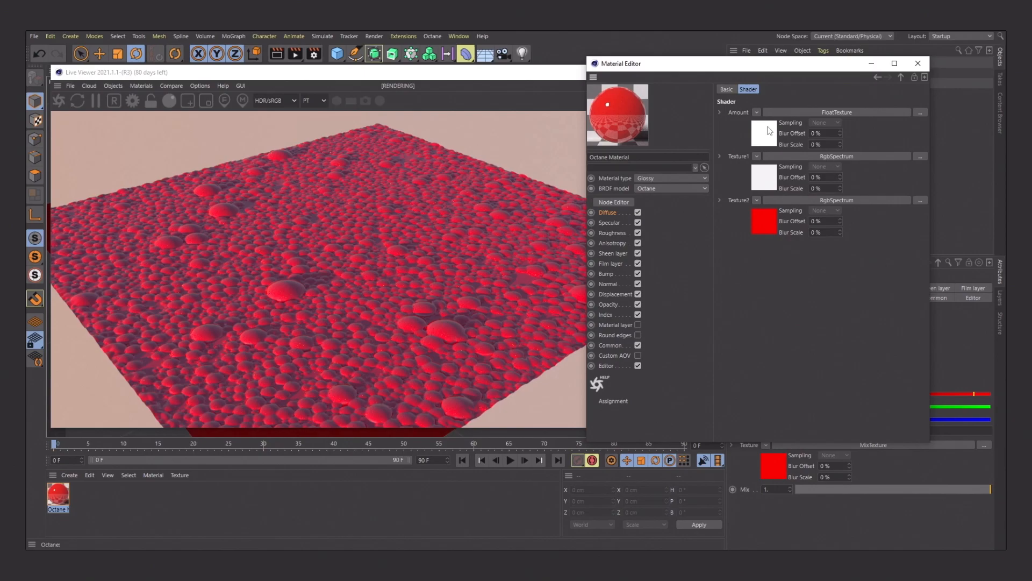
click(619, 294)
click(760, 115)
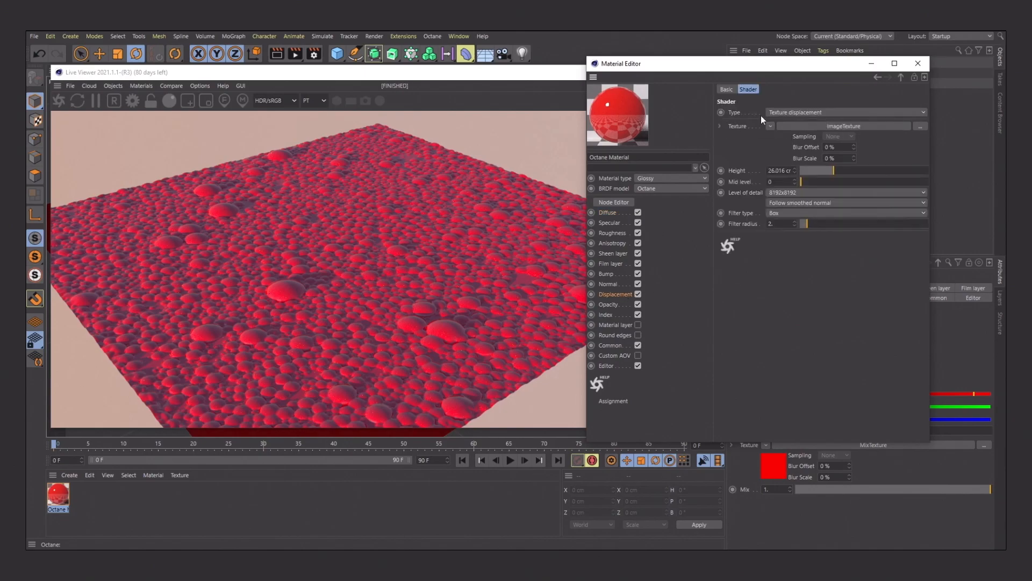
click(769, 127)
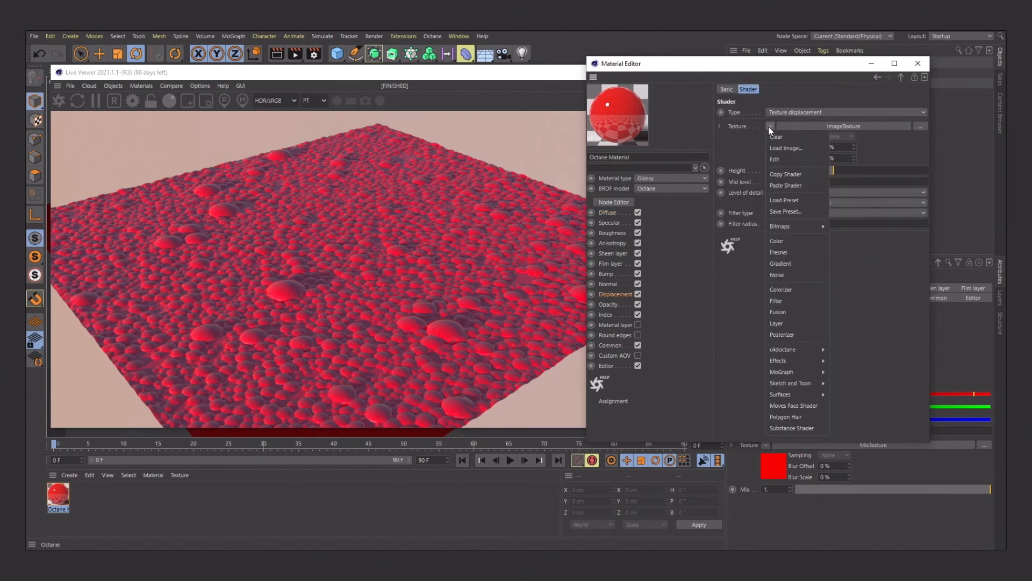
click(775, 173)
Paste the copied displacement ImageTexture into the amount slot of the Diffuse channel's MixTexture.
click(610, 213)
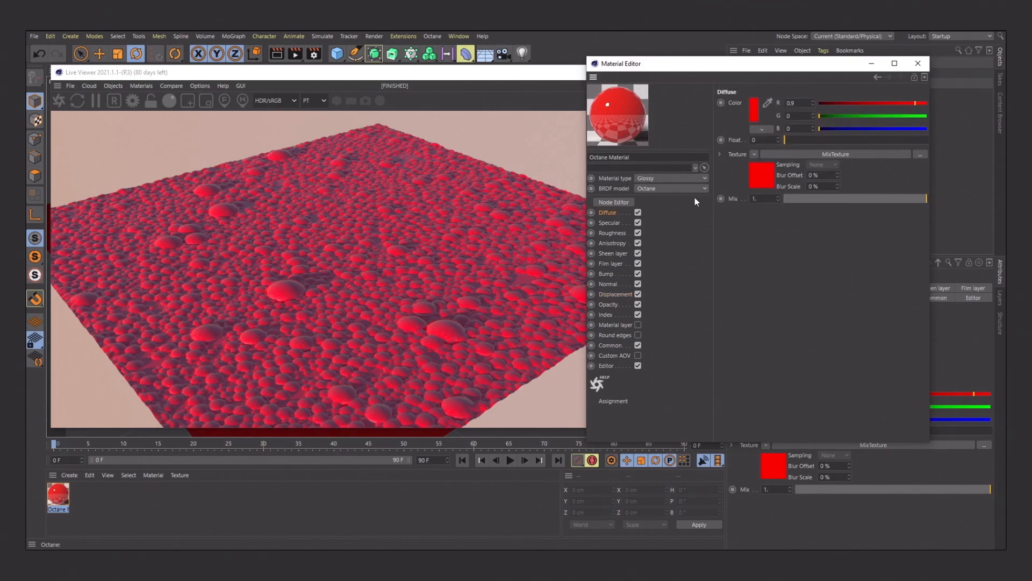
click(760, 179)
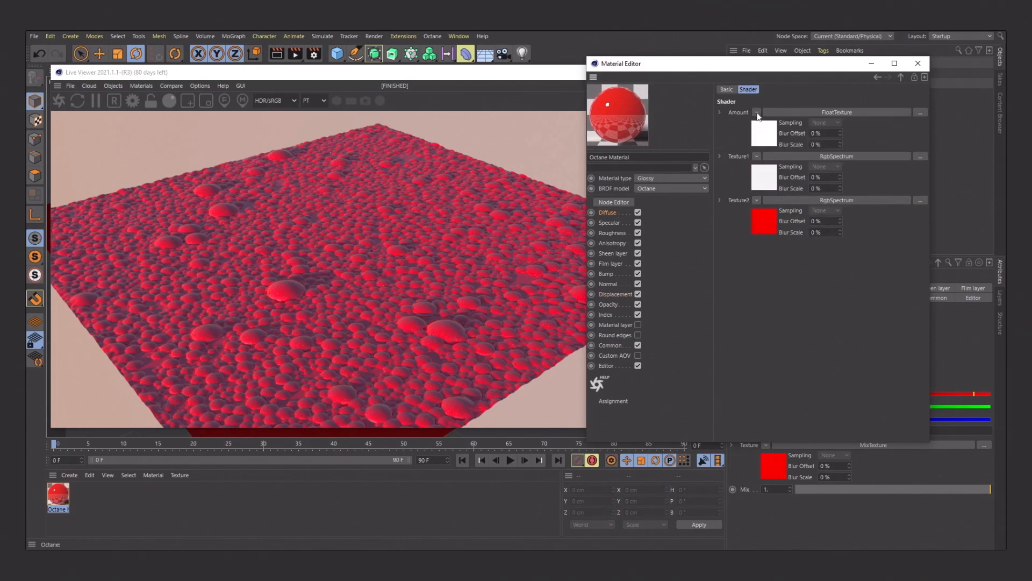
click(756, 113)
click(763, 171)
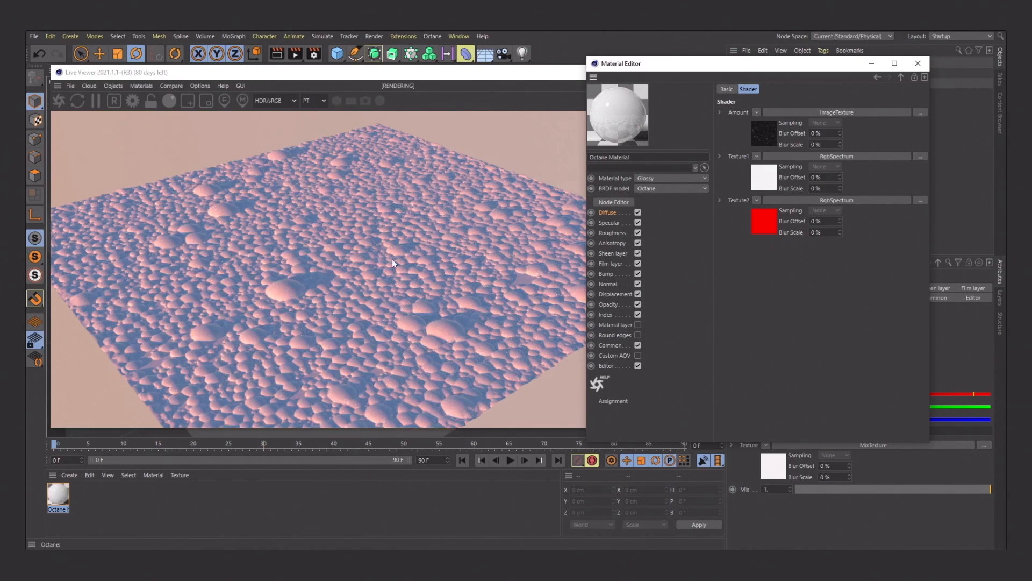
Wrap the ImageTexture in the MixTexture amount with an Octane Gradient shader.
click(292, 239)
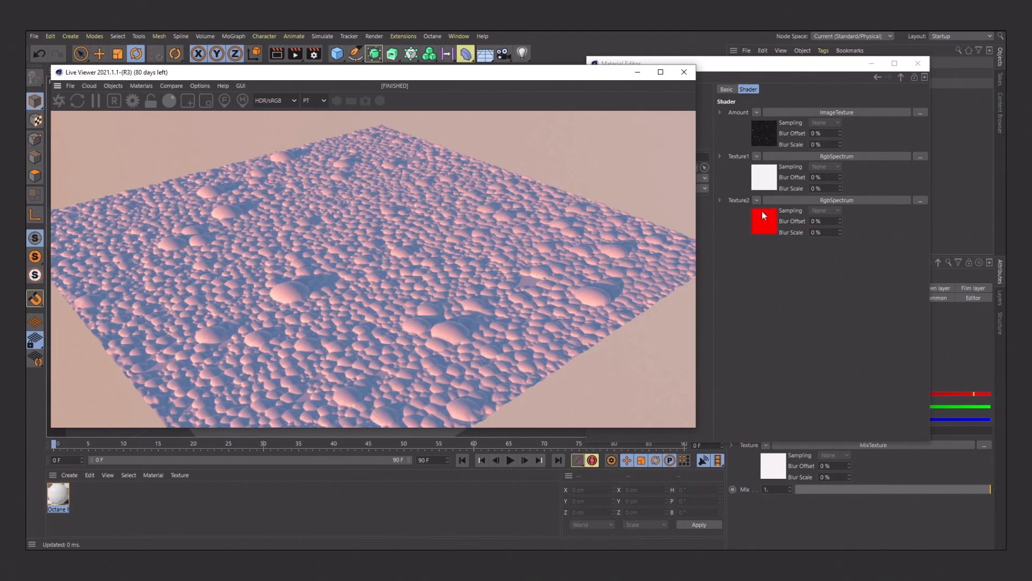
click(764, 130)
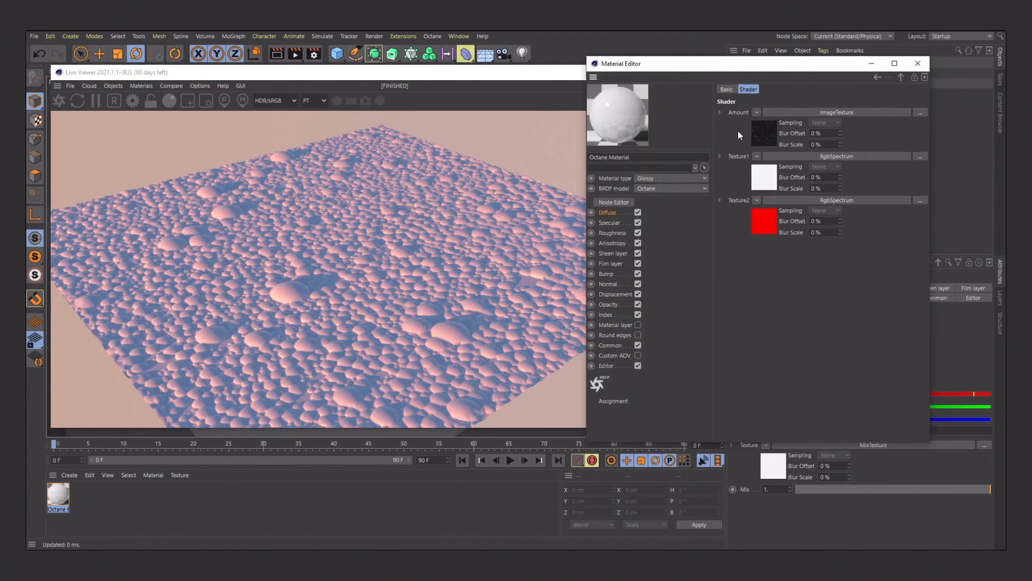
click(756, 112)
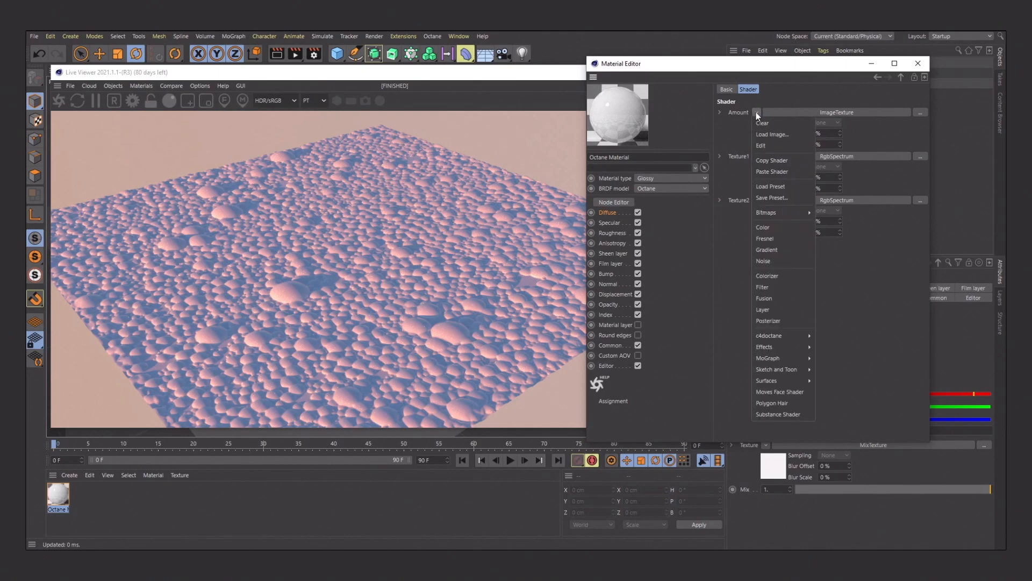
mouse_move(807, 333)
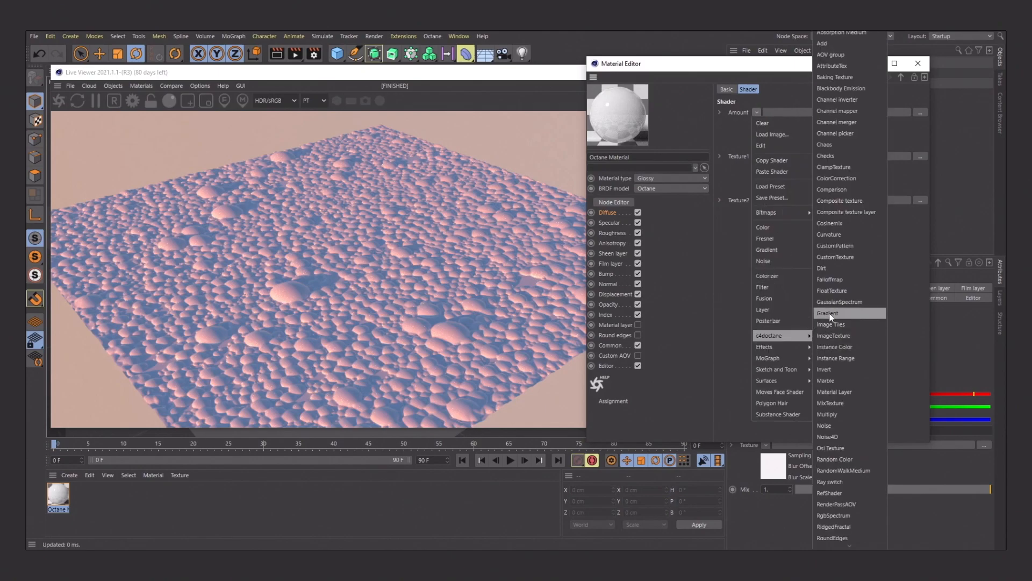
click(828, 313)
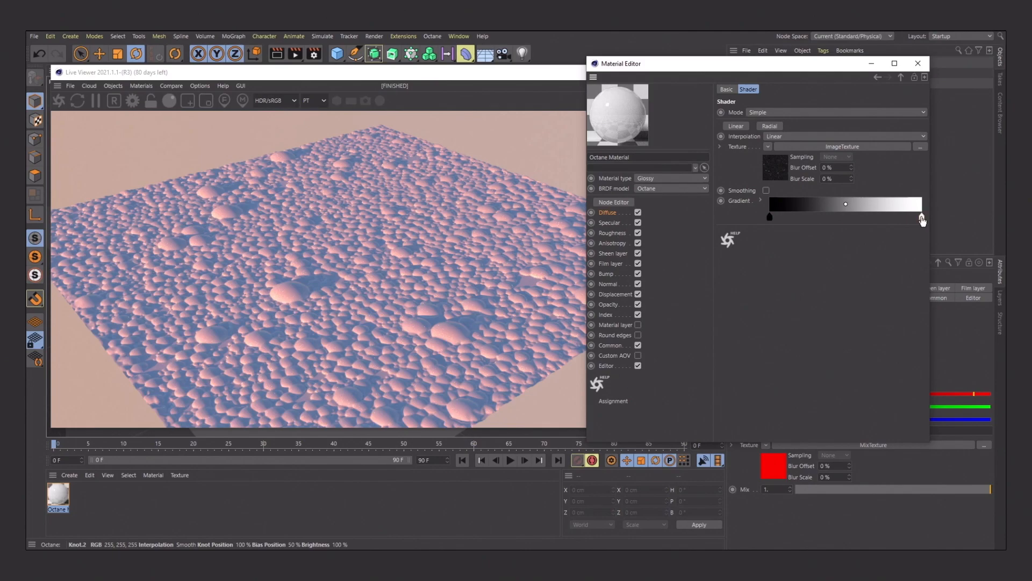
Tighten the gradient by shifting the black knot slightly inward and placing the white knot close beside it.
drag(921, 217, 776, 219)
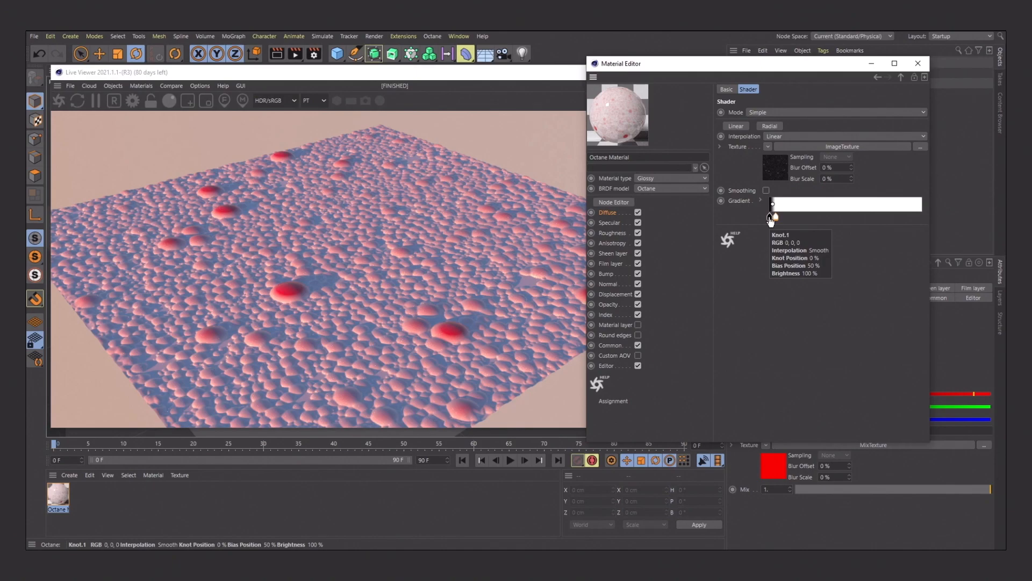
drag(775, 218, 818, 217)
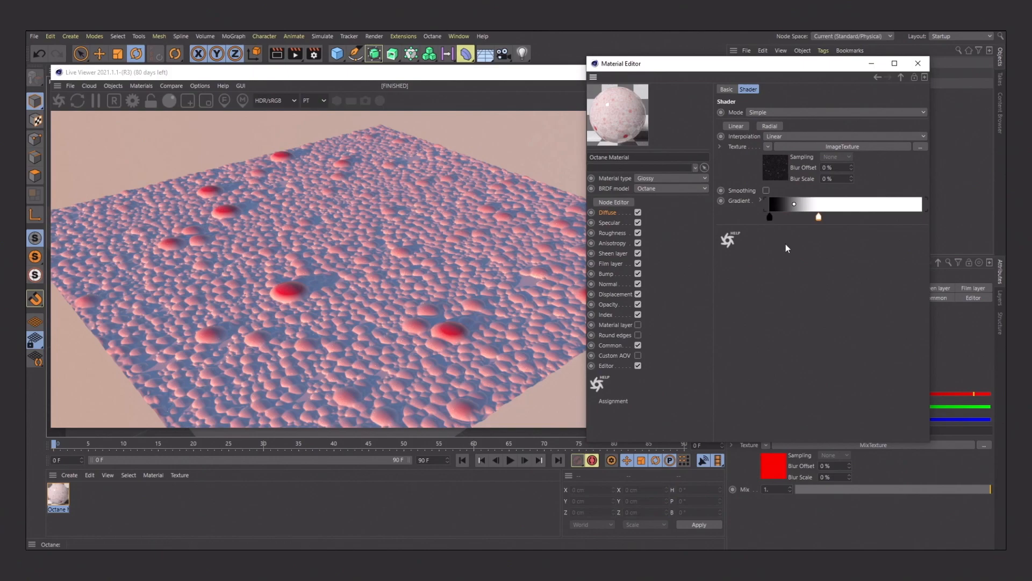
drag(819, 218, 774, 217)
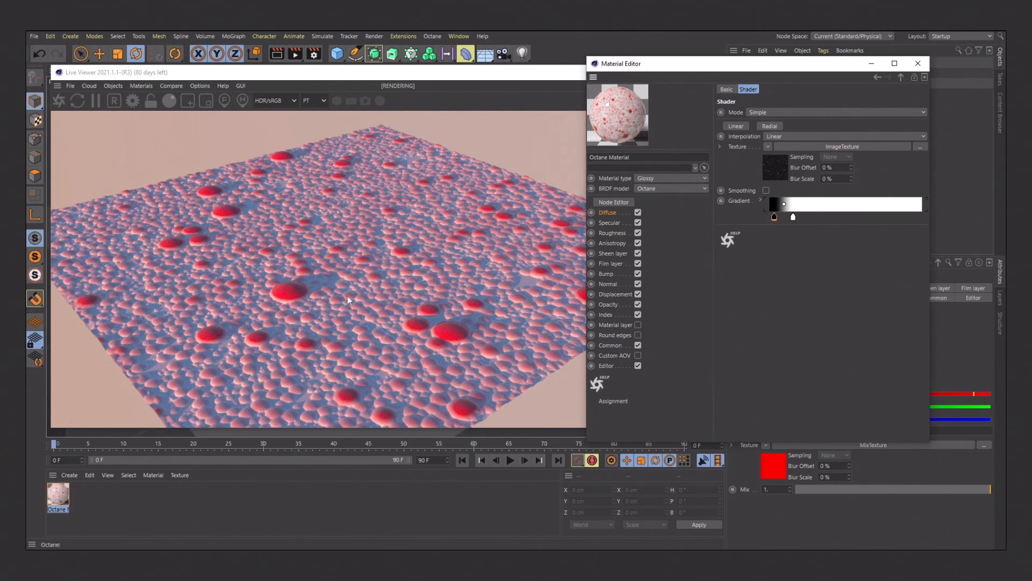
drag(794, 219, 784, 216)
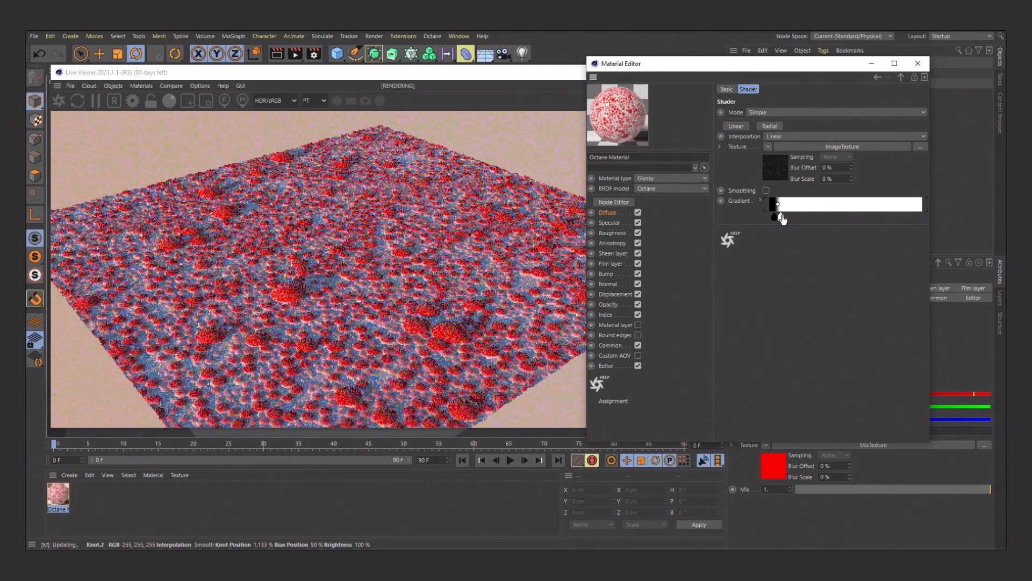
Move the gradient's white knot a little closer to the black knot, checking the bubble colouring in the render up close.
click(332, 303)
right_drag(245, 283, 399, 321)
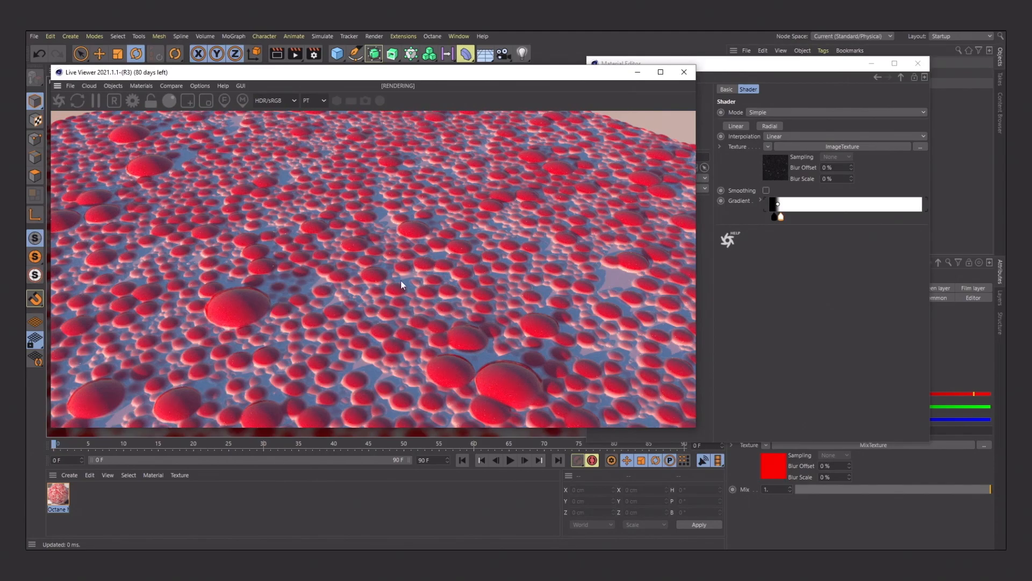
click(781, 217)
drag(783, 218, 780, 218)
right_drag(389, 234, 314, 270)
middle_drag(314, 269, 358, 274)
drag(375, 294, 372, 304)
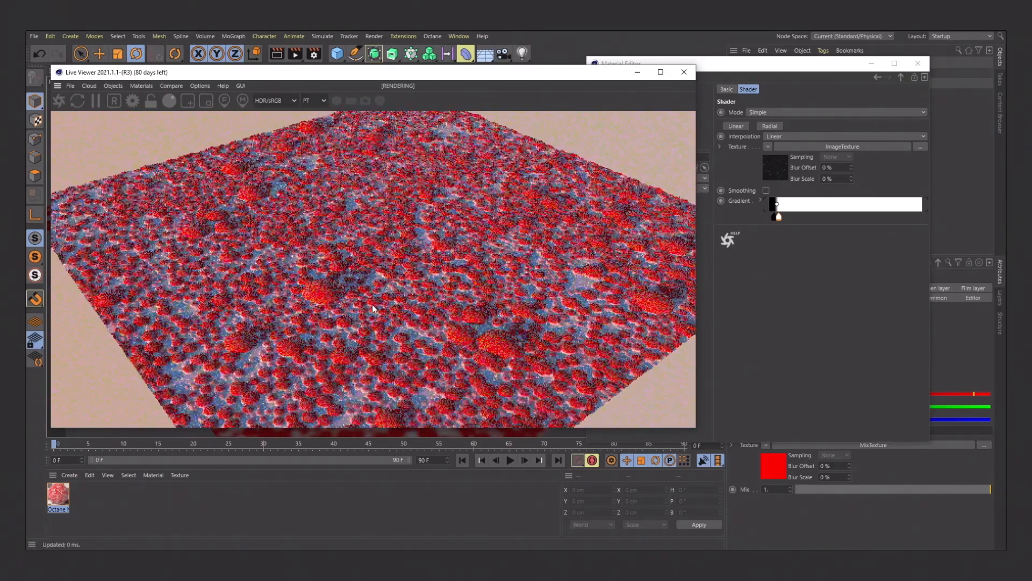
Replace the Texture2 shader of the MixTexture with a Noise shader and open its properties.
click(902, 78)
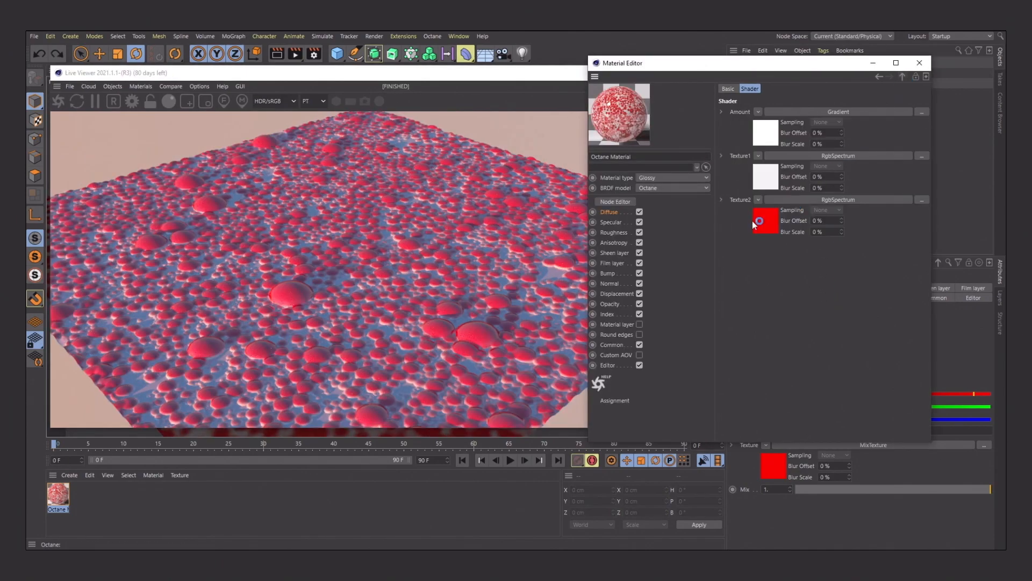
click(758, 200)
click(774, 348)
click(768, 225)
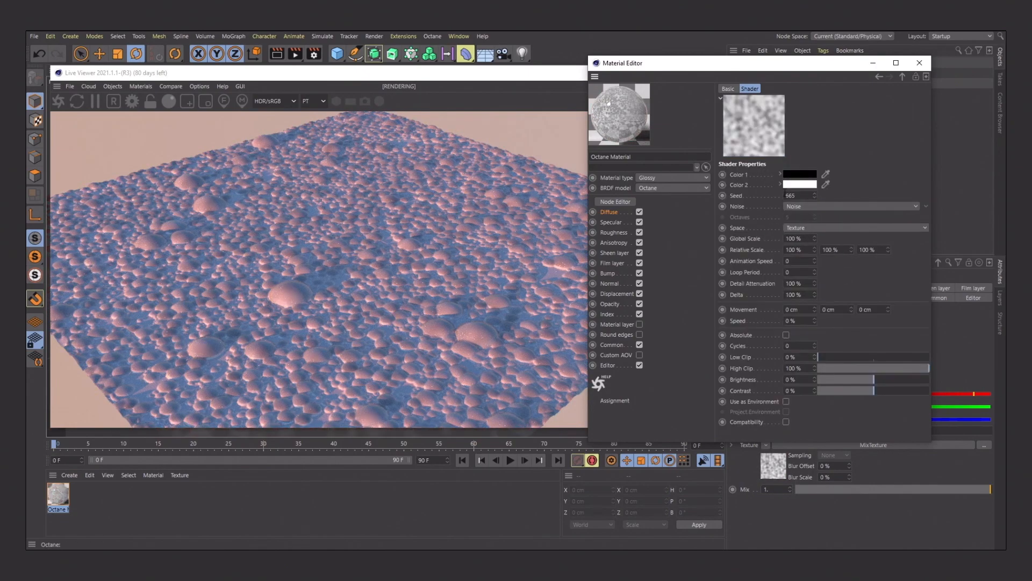
Set the noise's Color 1 to violet with H 263°, S 100% and V 95%.
click(800, 174)
click(854, 171)
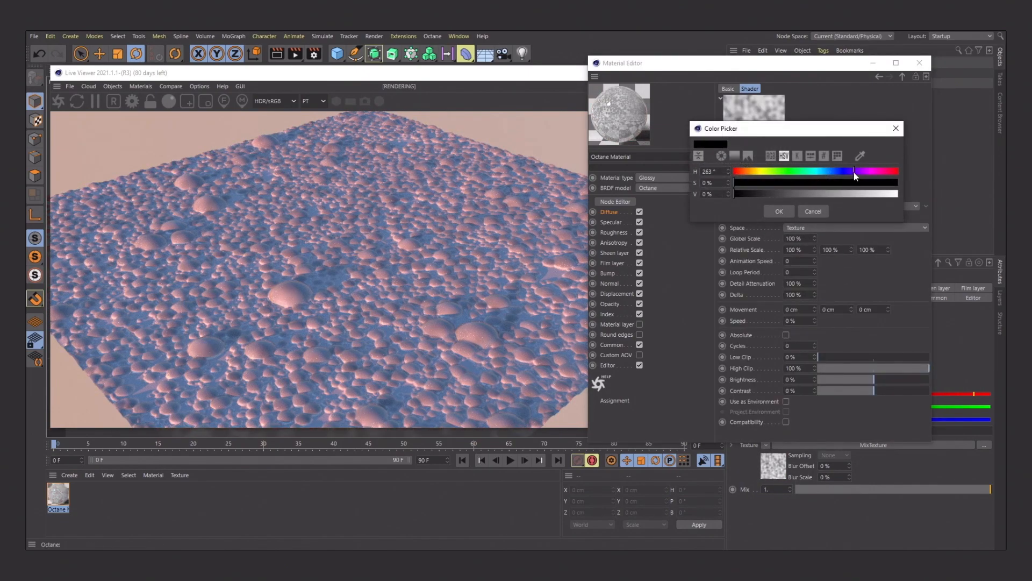
click(897, 182)
click(890, 193)
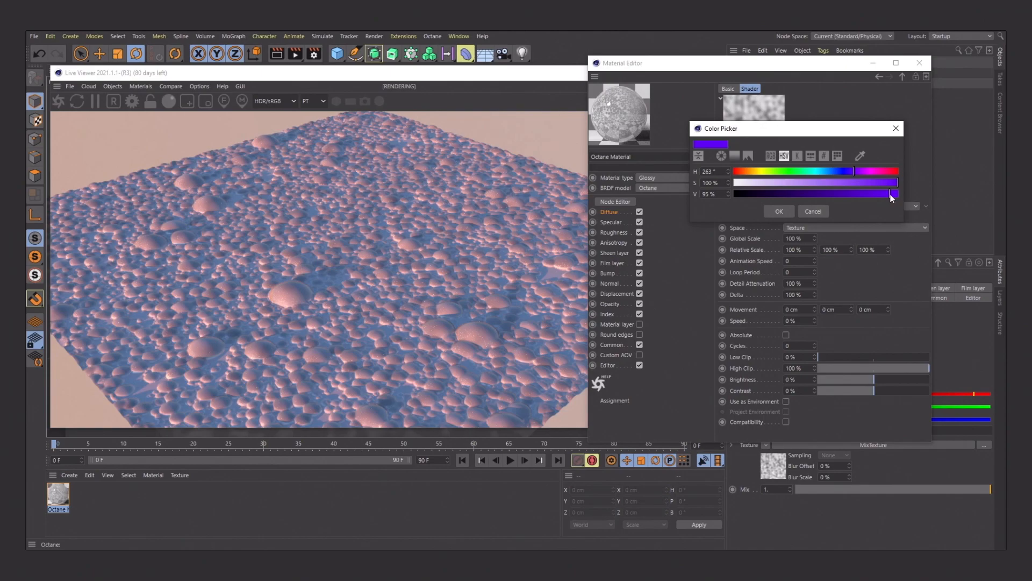
click(779, 211)
Set the noise's Color 2 to green with H 143°, S 92% and V 84%.
click(801, 183)
click(803, 179)
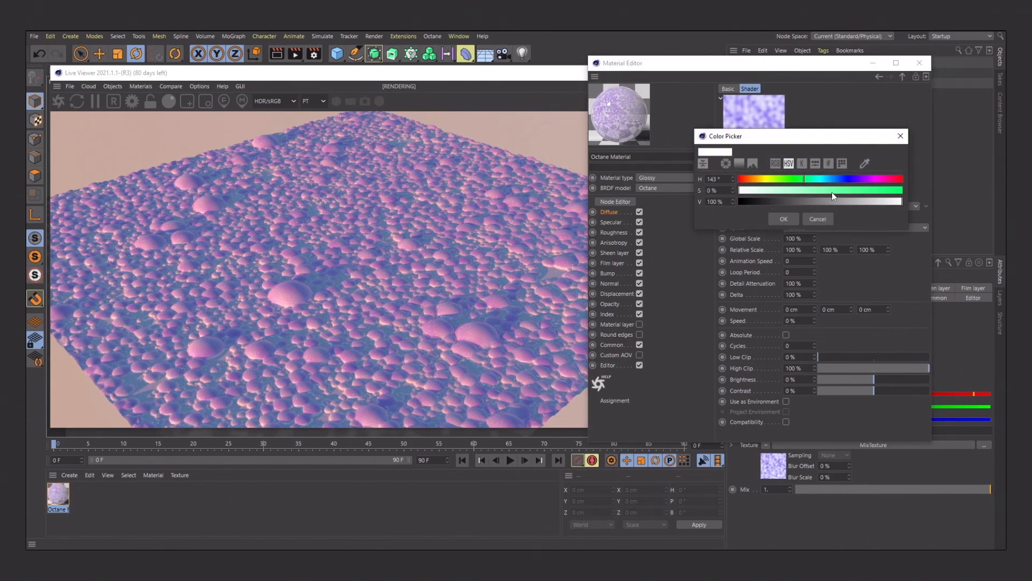
click(888, 190)
click(877, 201)
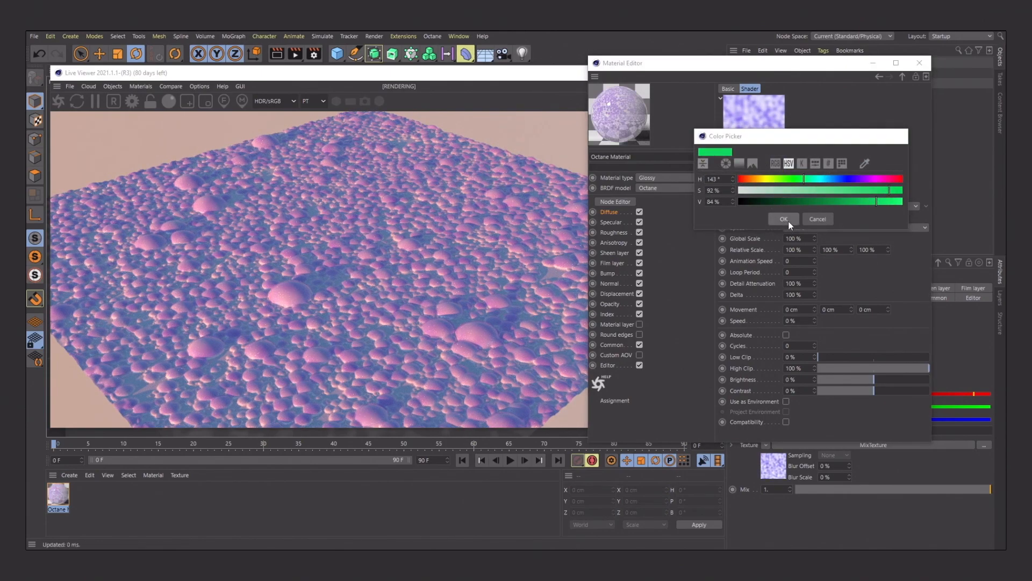
click(786, 219)
Set the noise's Low Clip to 24%, High Clip to 73% and Global Scale to 187%.
drag(841, 357, 899, 369)
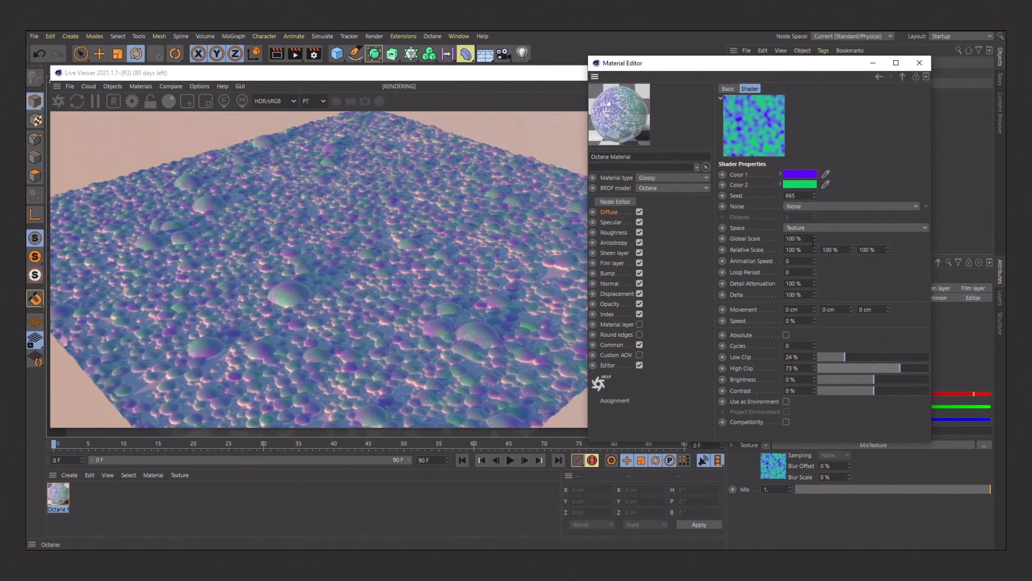
drag(815, 238, 815, 227)
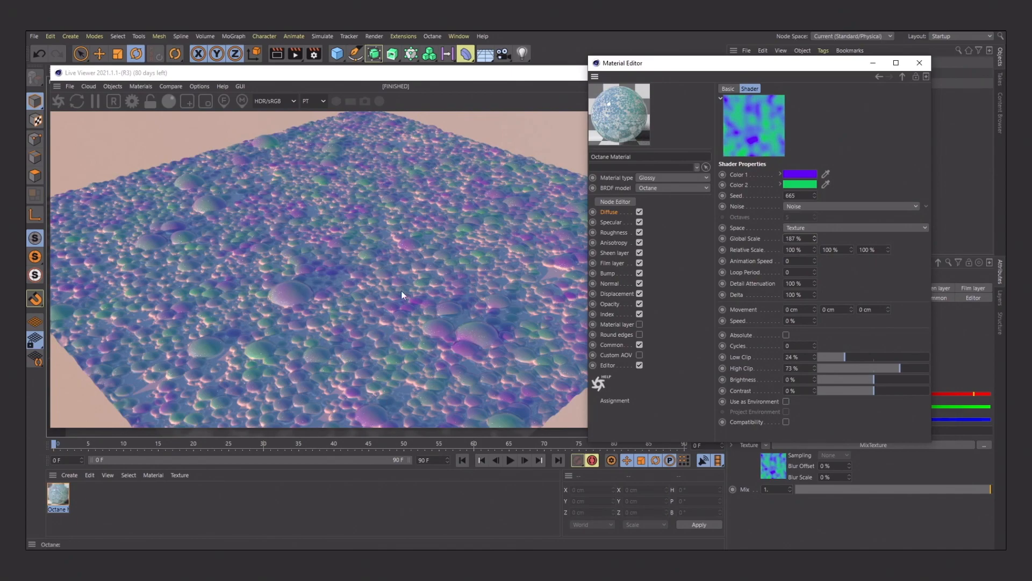
Darken the white knot of the MixTexture's Amount gradient to light grey.
drag(813, 237, 814, 237)
click(903, 77)
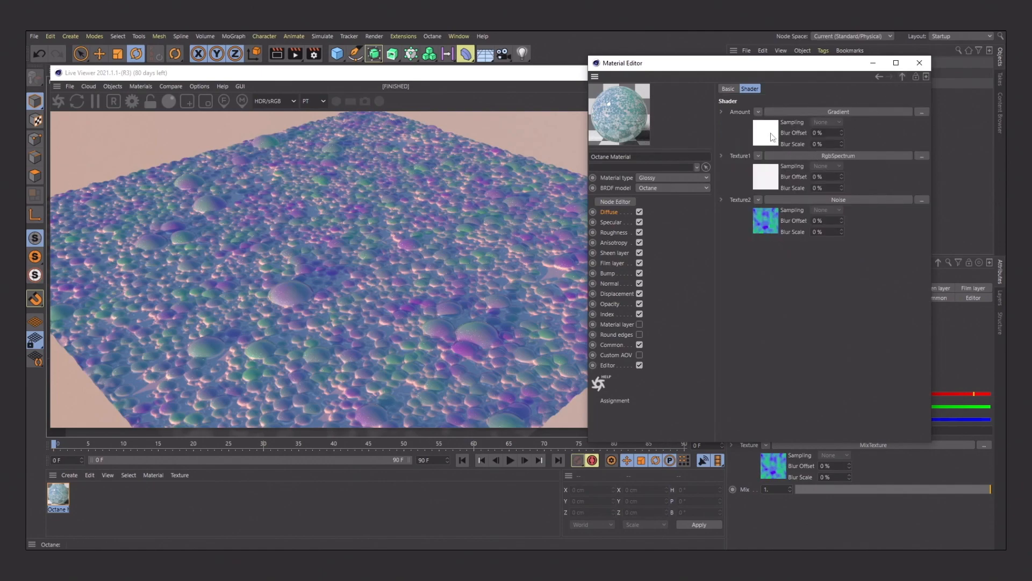
click(774, 137)
mouse_move(782, 218)
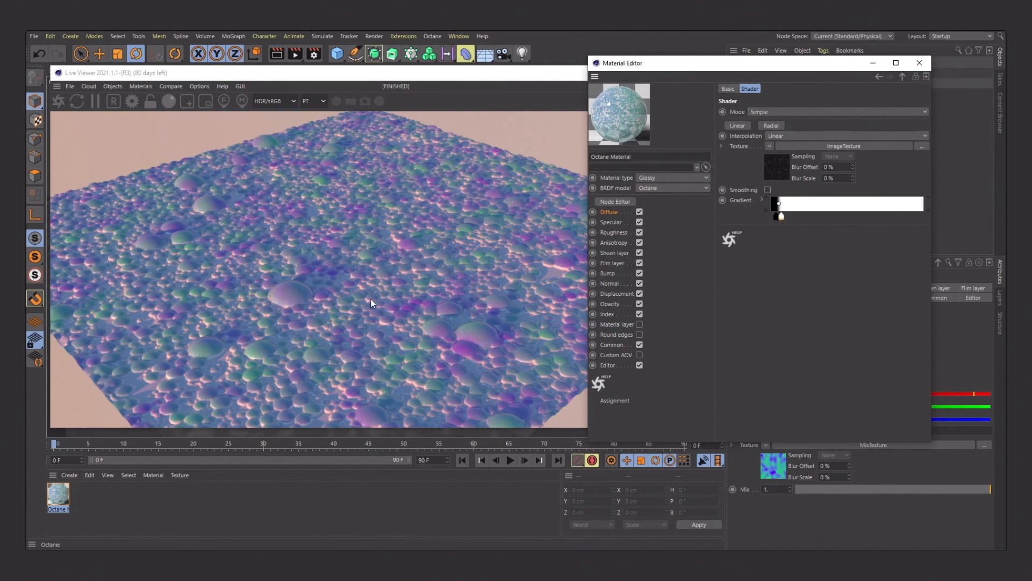
double_click(782, 218)
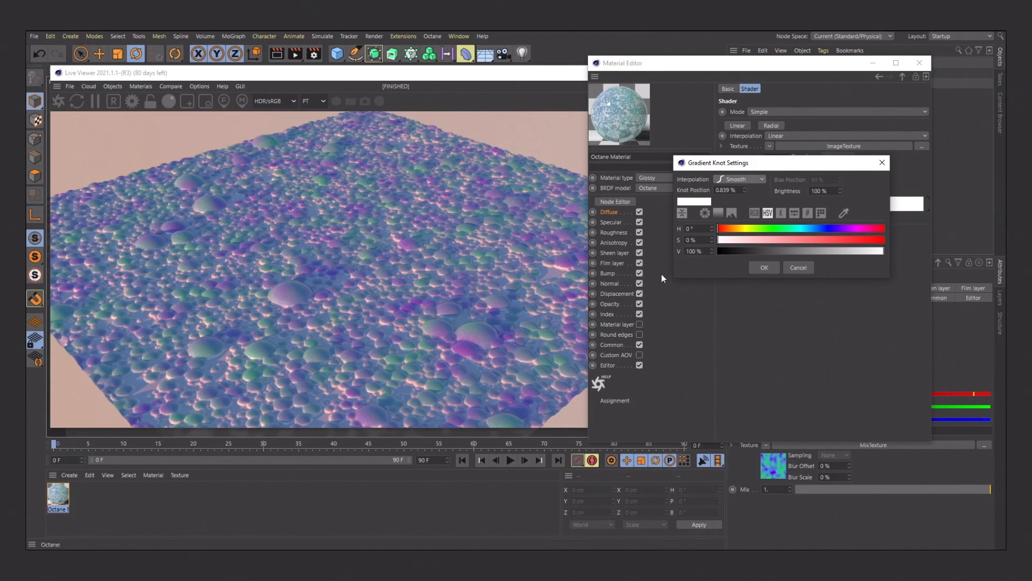
drag(702, 251, 684, 251)
text(0)
click(771, 267)
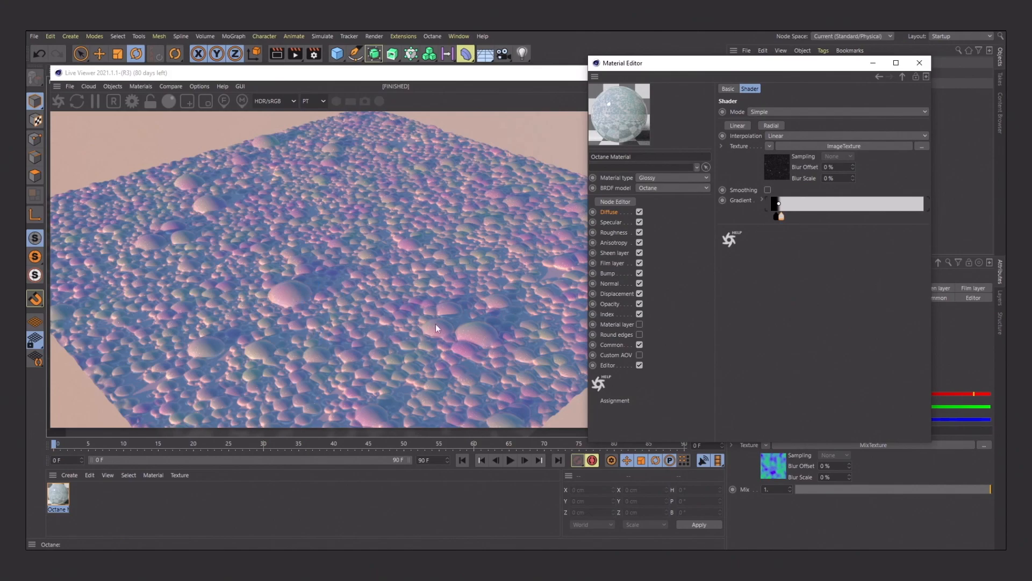
click(903, 78)
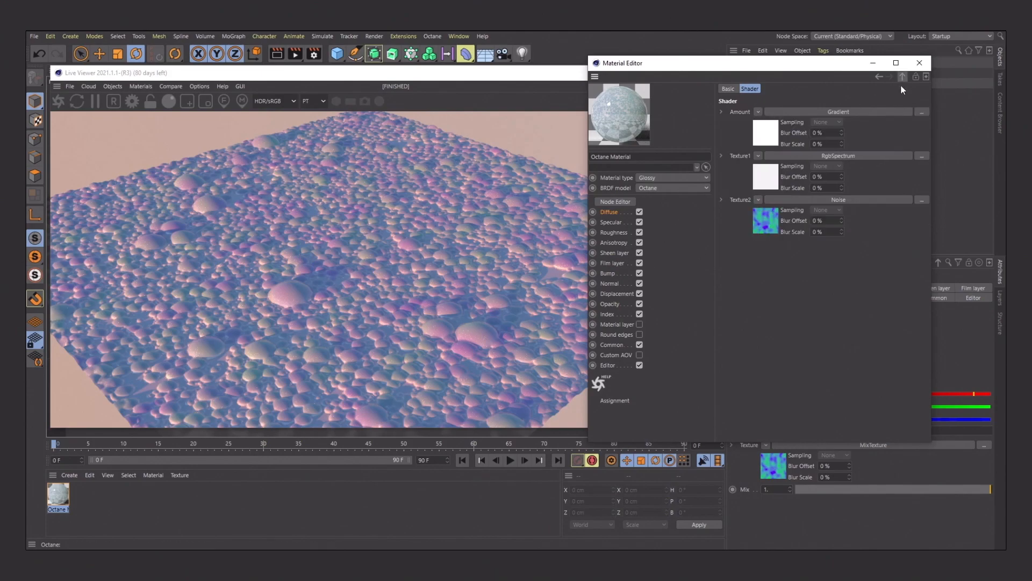
Replace the Texture2 noise of the MixTexture with an RgbSpectrum and colour it red with H 0° and S 100%.
drag(767, 201, 764, 221)
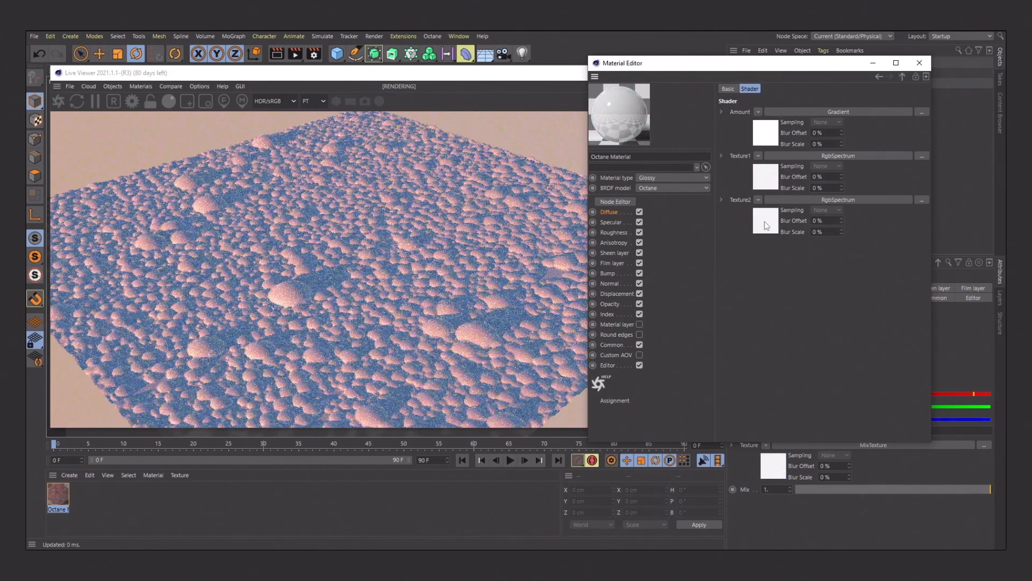
click(764, 220)
click(753, 127)
drag(806, 136, 861, 137)
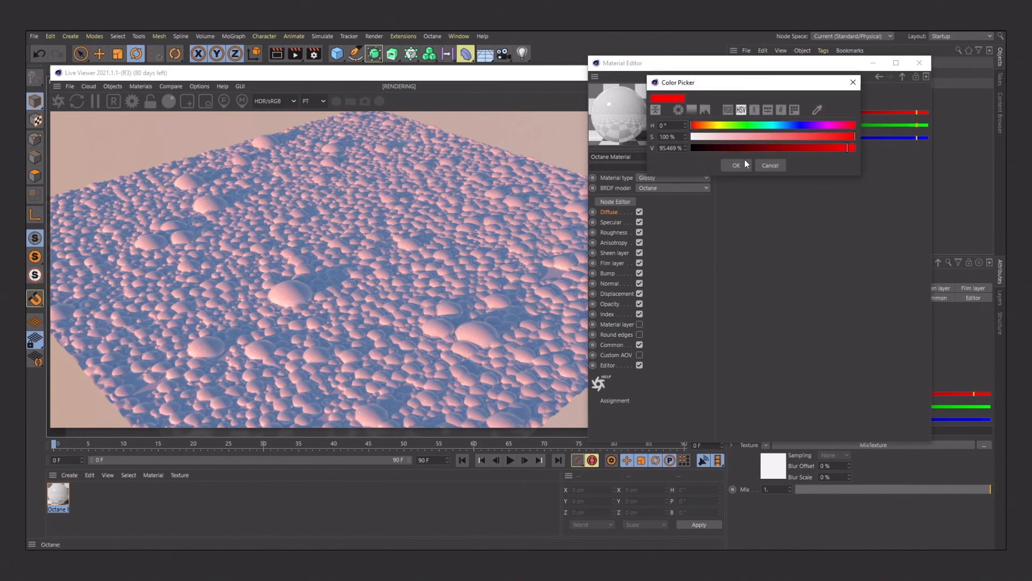
click(744, 162)
click(902, 77)
Set the light grey knot of the Amount gradient to near white with S 0% and V 99%, and minimise the material editor.
click(759, 131)
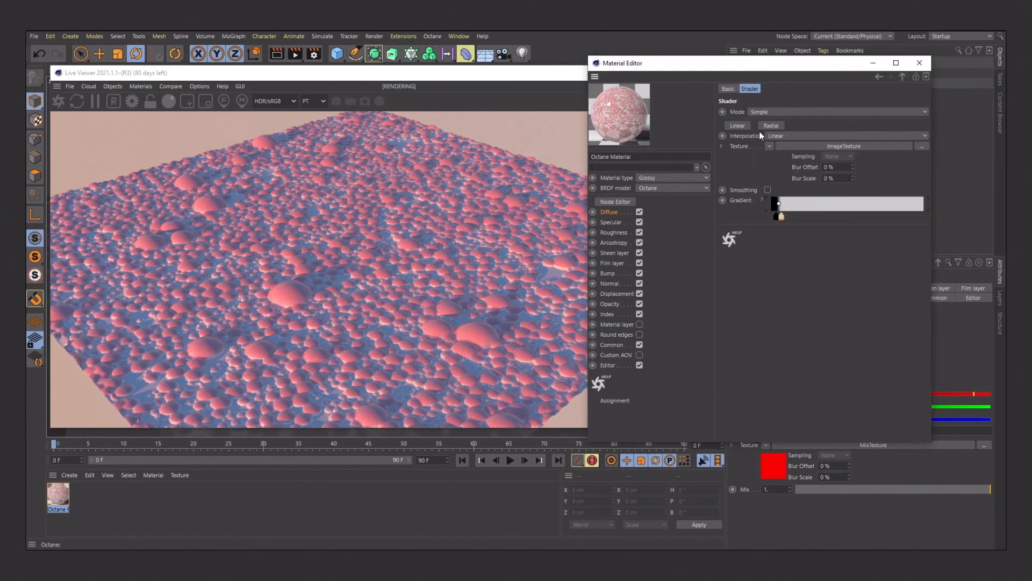
double_click(781, 218)
drag(852, 237, 719, 237)
drag(826, 249, 884, 248)
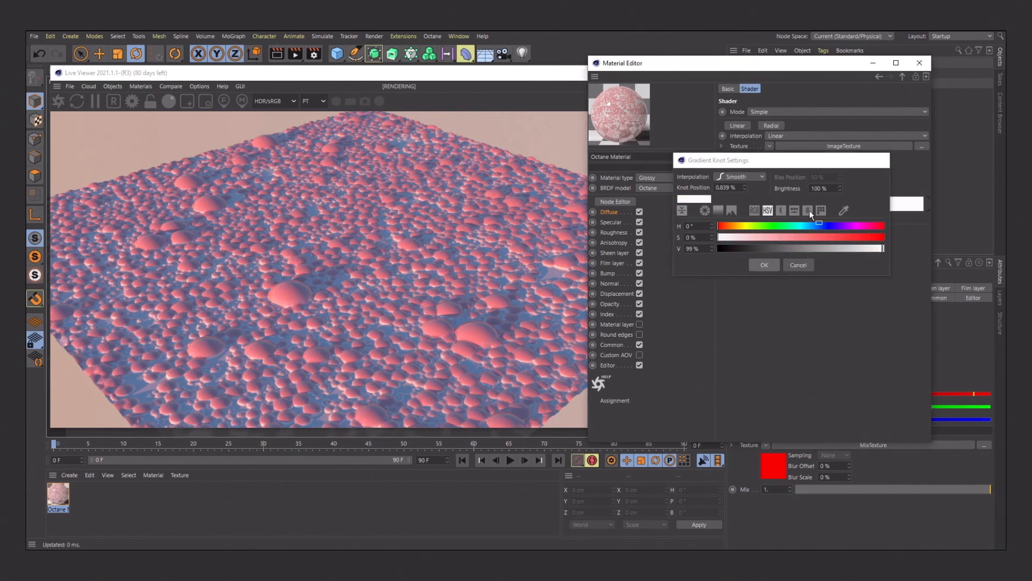
click(763, 265)
click(873, 63)
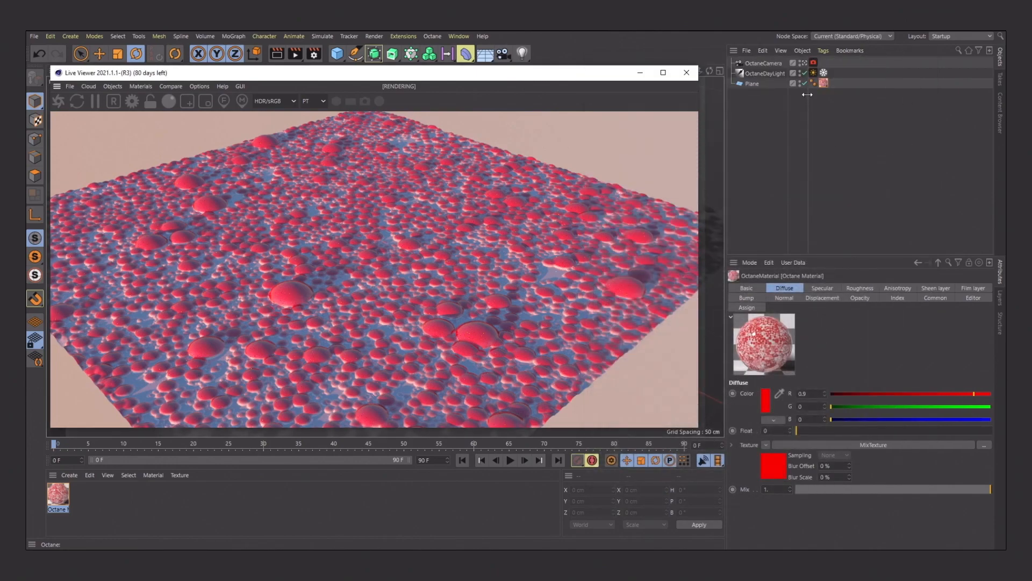
Set Length U and Length V of the Plane's material tag to 50%.
click(825, 85)
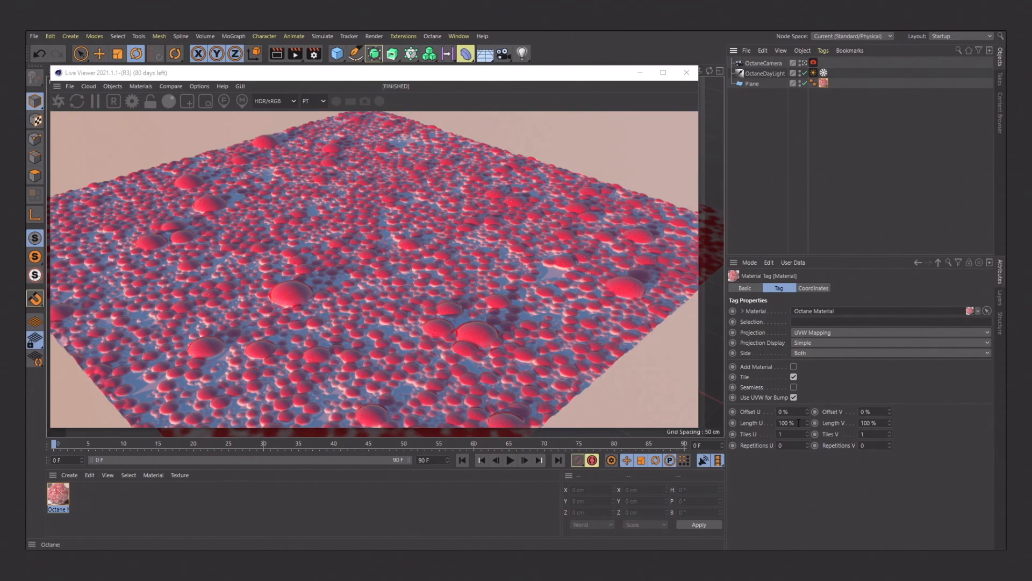
click(785, 423)
click(874, 422)
text(50)
click(793, 422)
text(50)
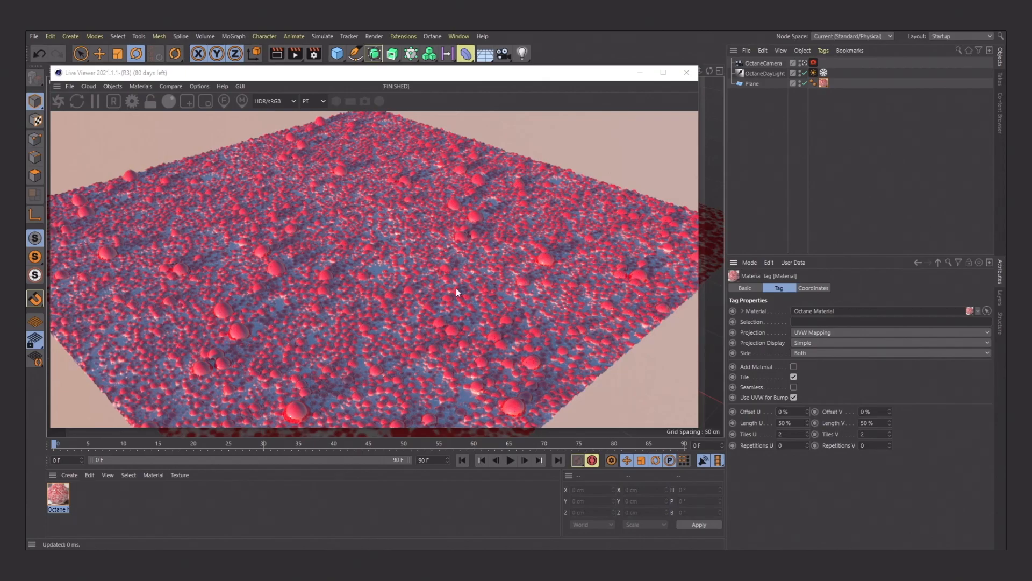
Set the displacement Height of the Octane material to 15 cm and check the bubbles in the live render.
drag(315, 271, 408, 283)
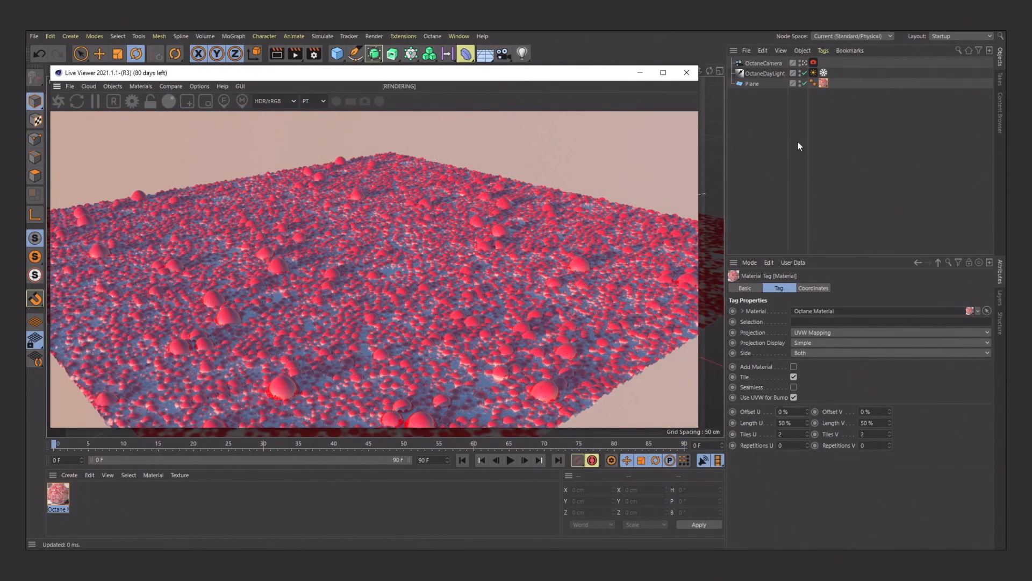
double_click(58, 493)
click(617, 292)
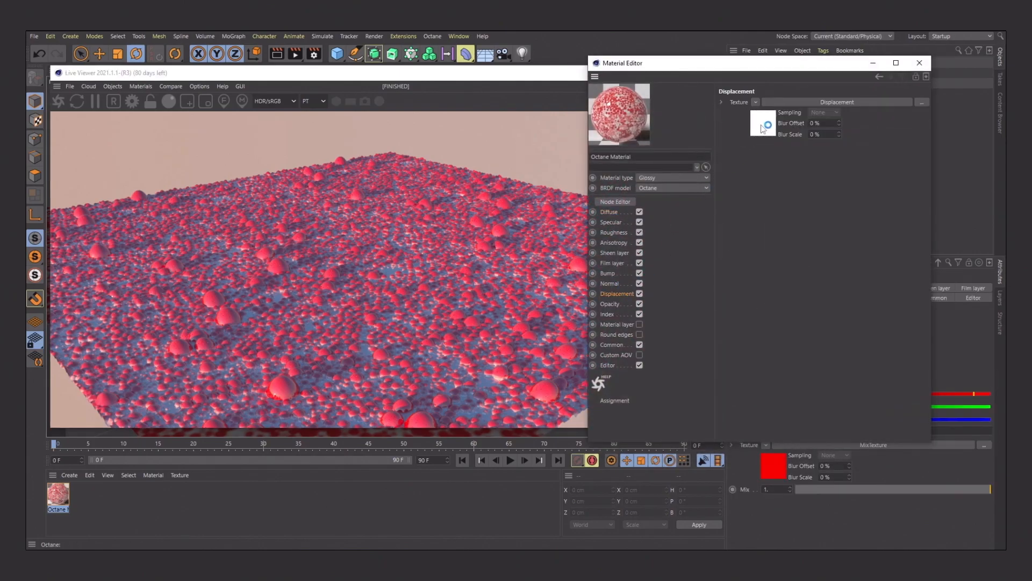
double_click(783, 170)
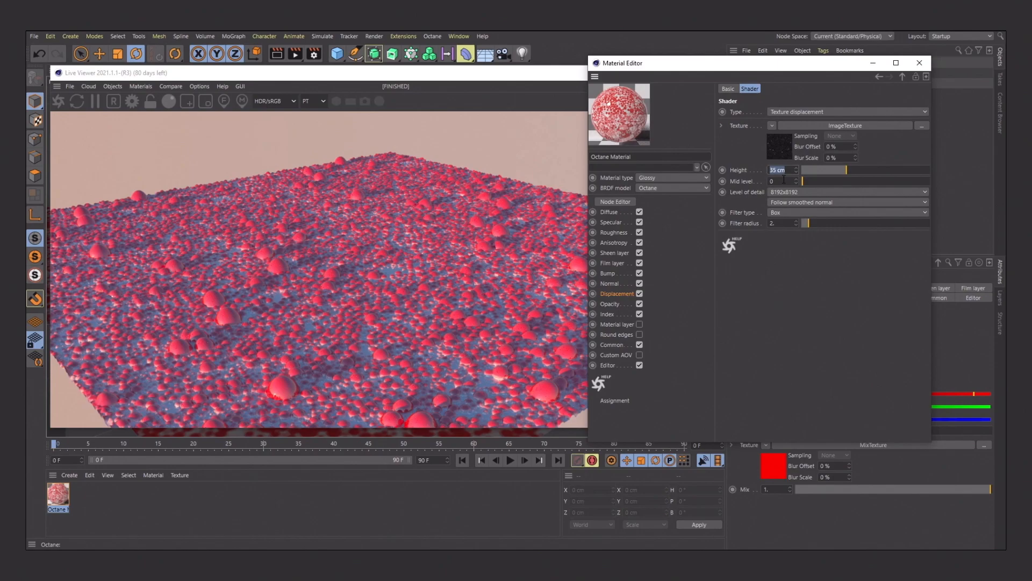
text(15)
key(Return)
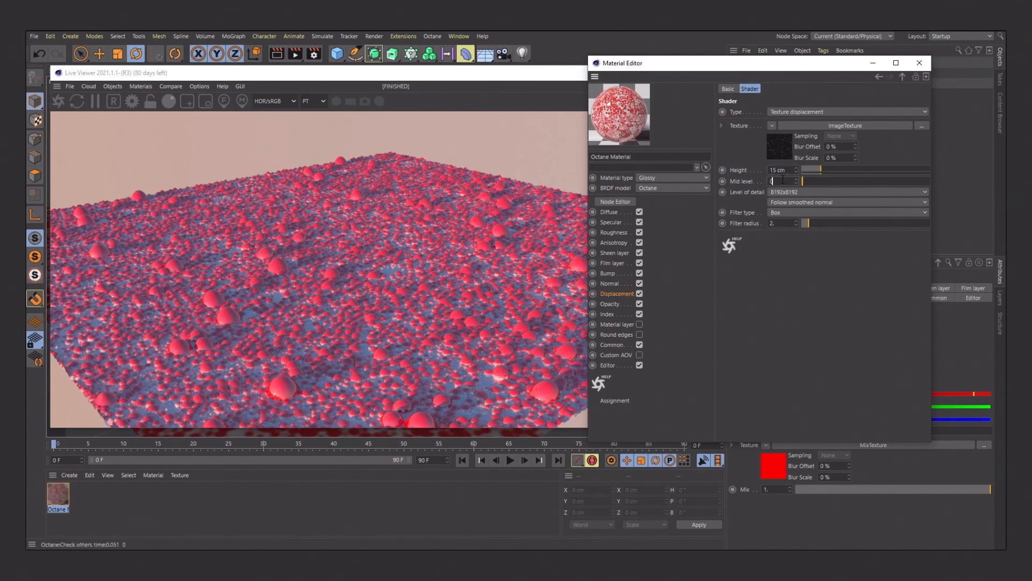
click(401, 295)
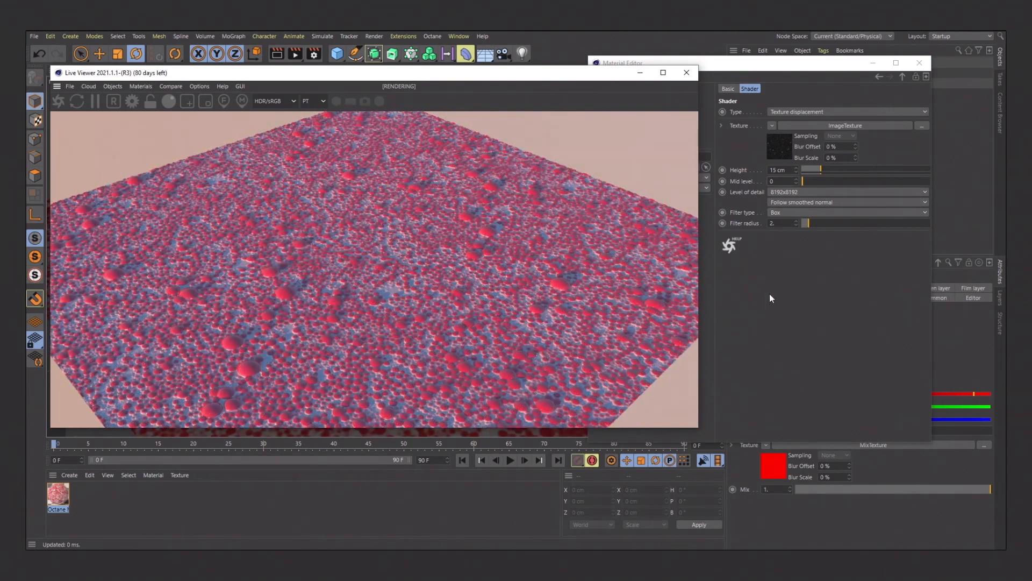
click(770, 296)
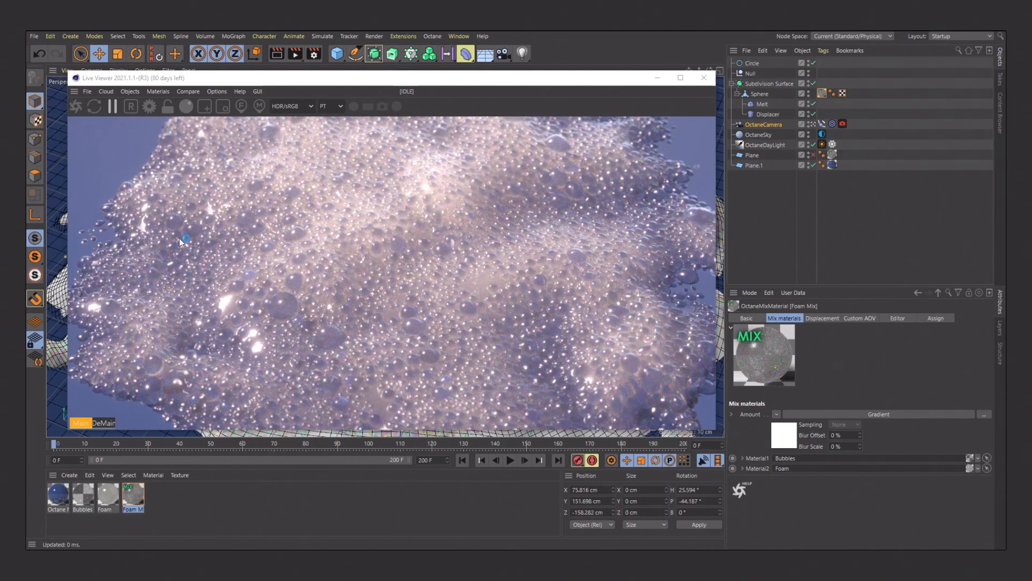
Inspect the deformed sphere mesh in the viewport behind the Live Viewer window.
drag(313, 82, 314, 384)
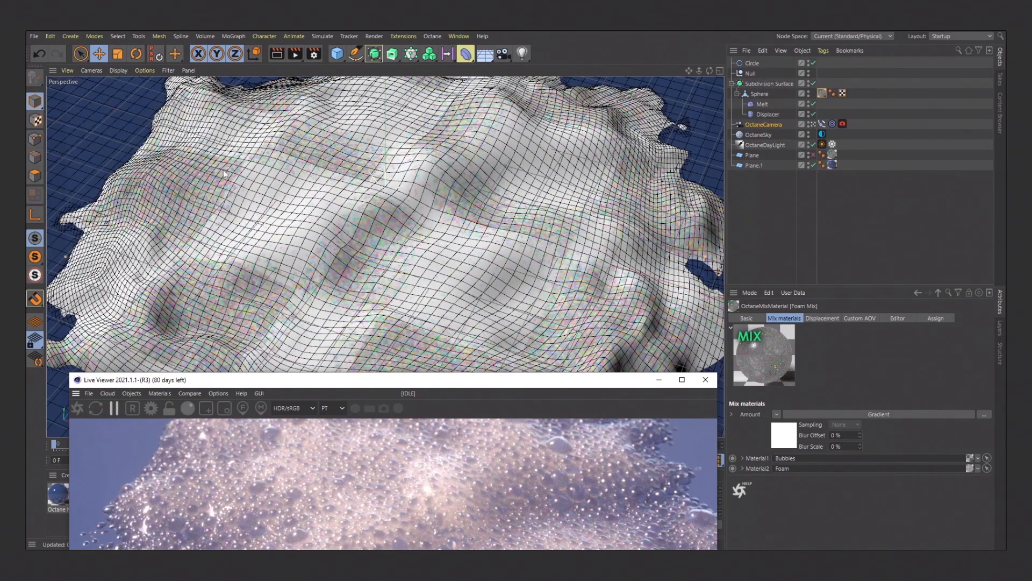
drag(444, 389, 491, 115)
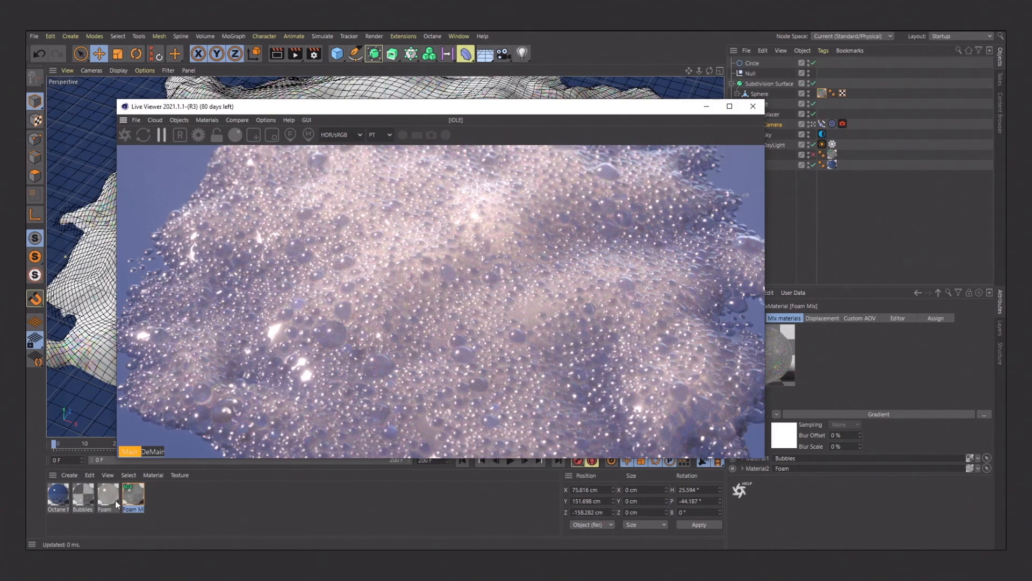
drag(547, 111, 503, 81)
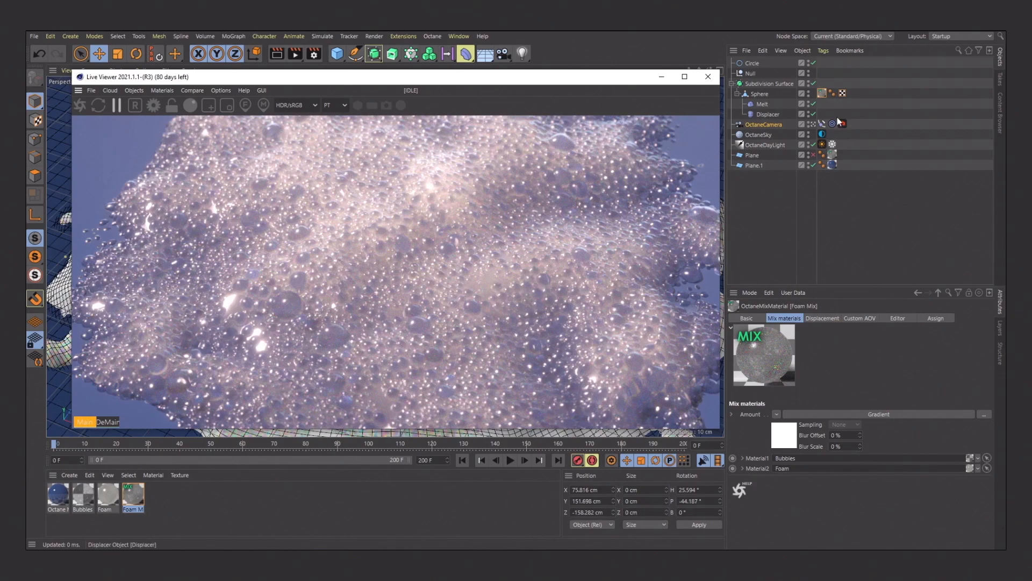
Remove the Foam Mix material from the Sphere and resume the live render.
click(822, 94)
key(Delete)
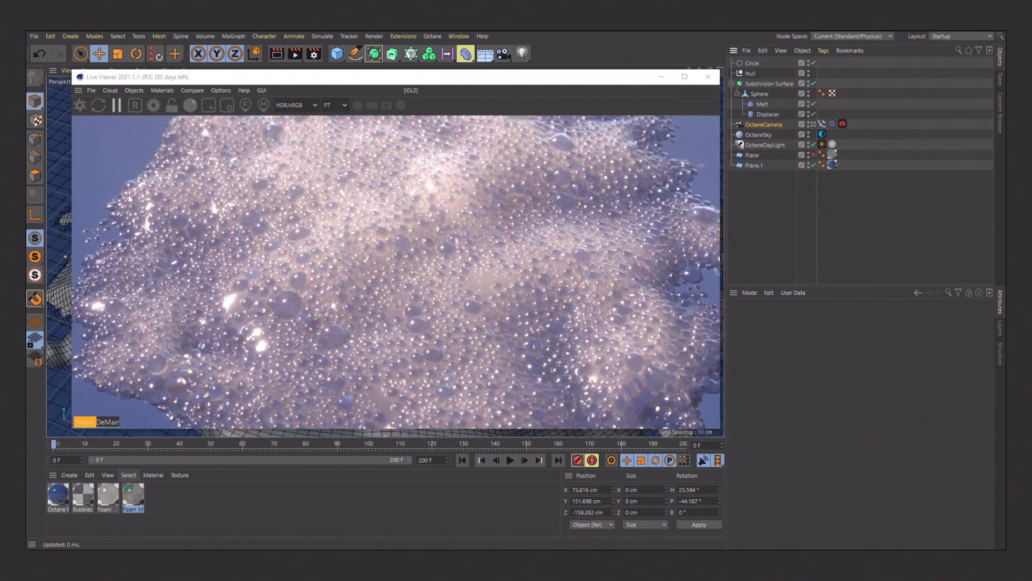
click(115, 107)
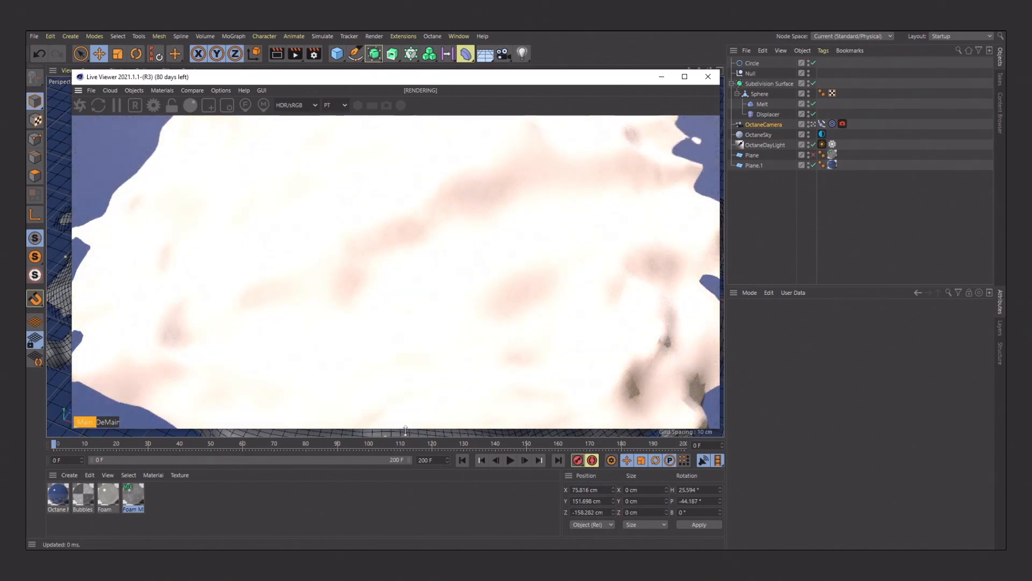
Create an Octane Mix Material and two standard Octane Materials.
click(69, 474)
mouse_move(134, 383)
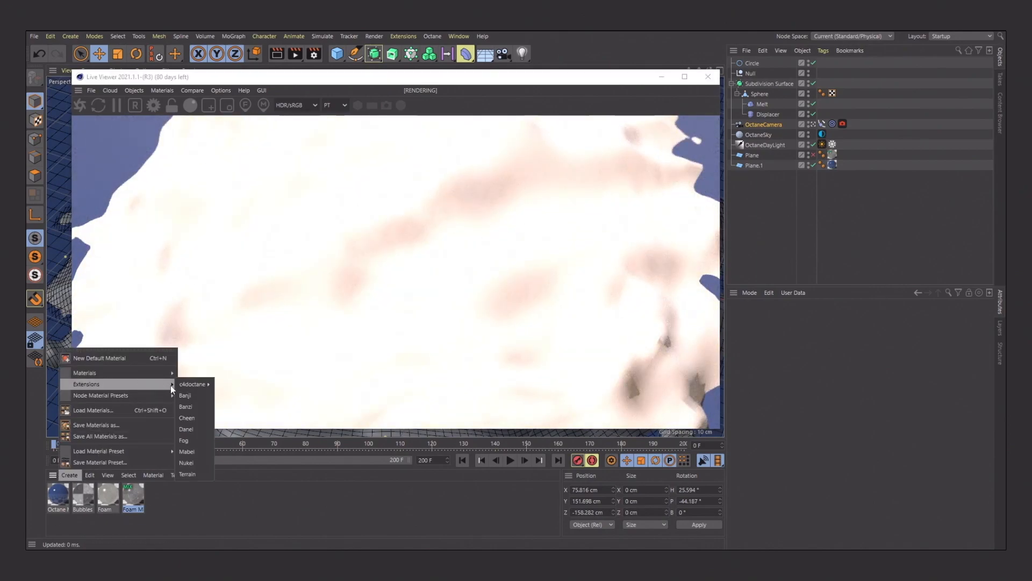
mouse_move(194, 384)
click(239, 440)
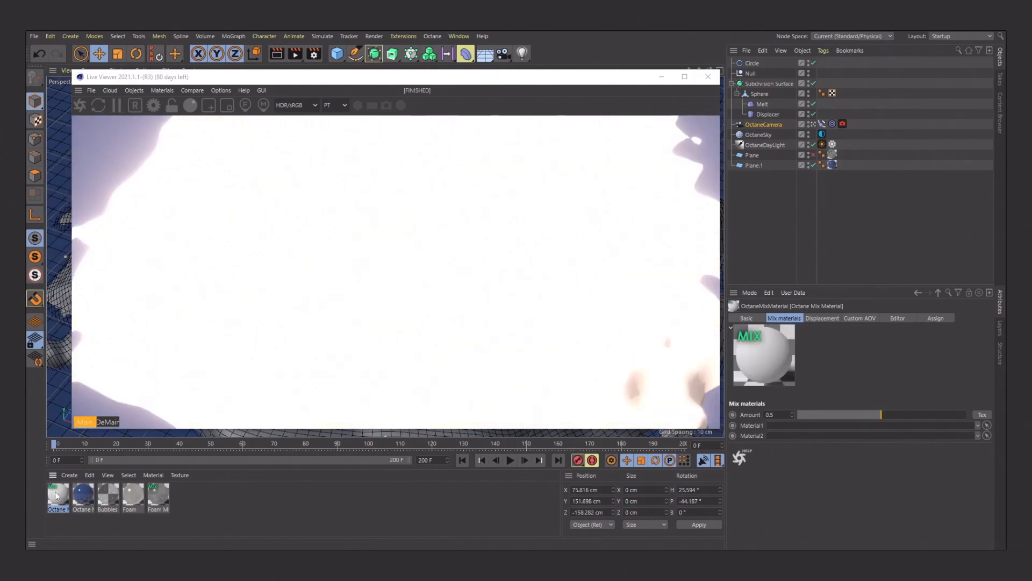
click(69, 475)
mouse_move(118, 384)
mouse_move(189, 385)
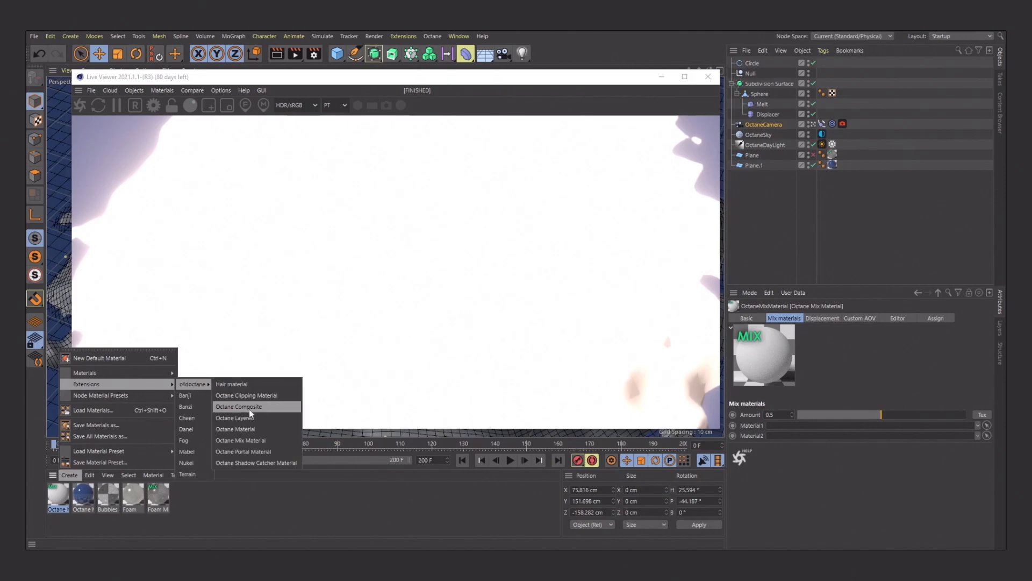
click(248, 427)
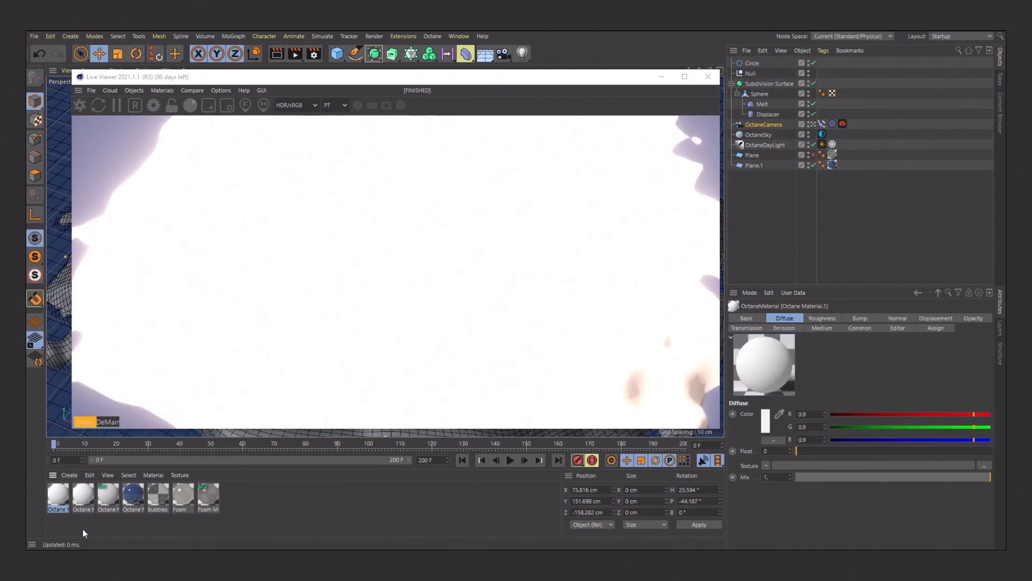
Rename the two new Octane Materials as Bubbles and Foam.
double_click(58, 493)
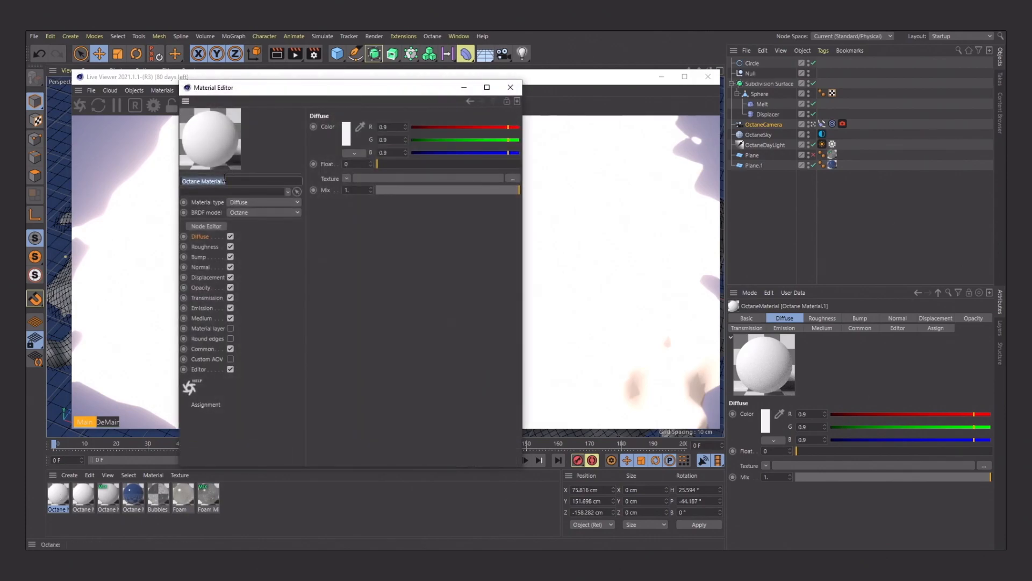
text(Bubbles)
key(Return)
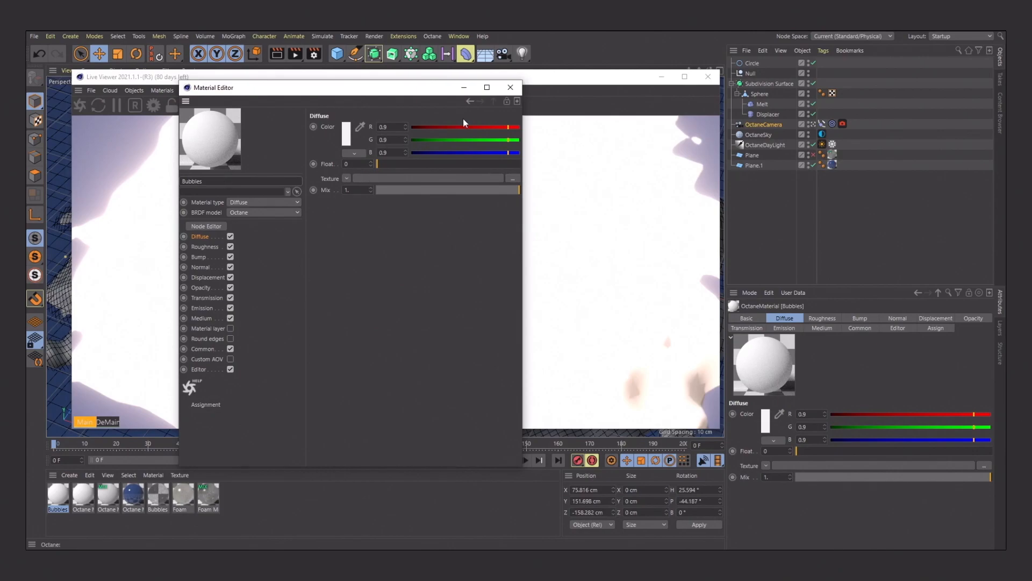
click(510, 87)
double_click(83, 495)
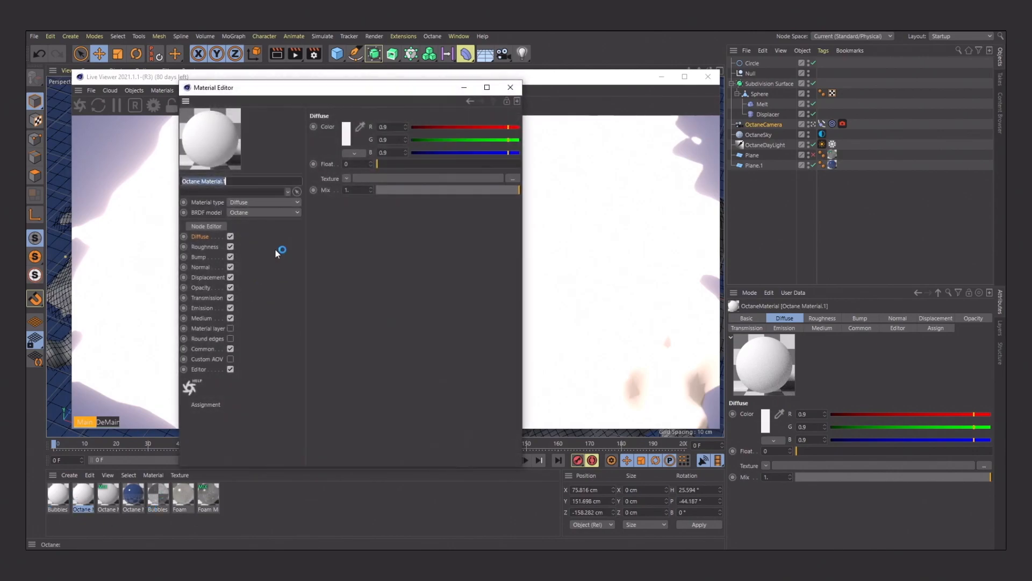
double_click(208, 181)
text(Foam)
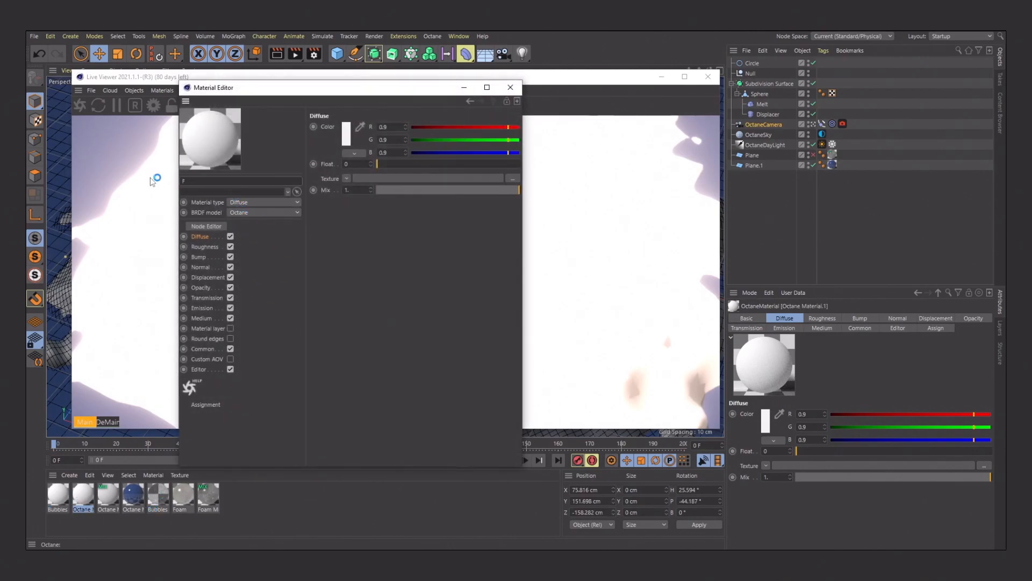
click(510, 87)
Change the Bubbles material type to Specular and raise its dispersion coefficient slightly.
double_click(66, 497)
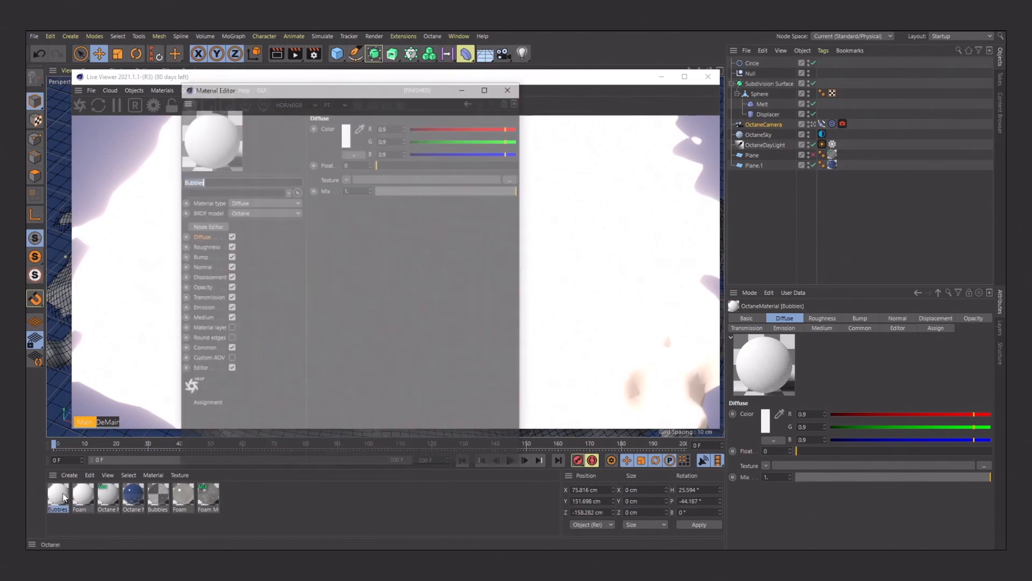
click(244, 203)
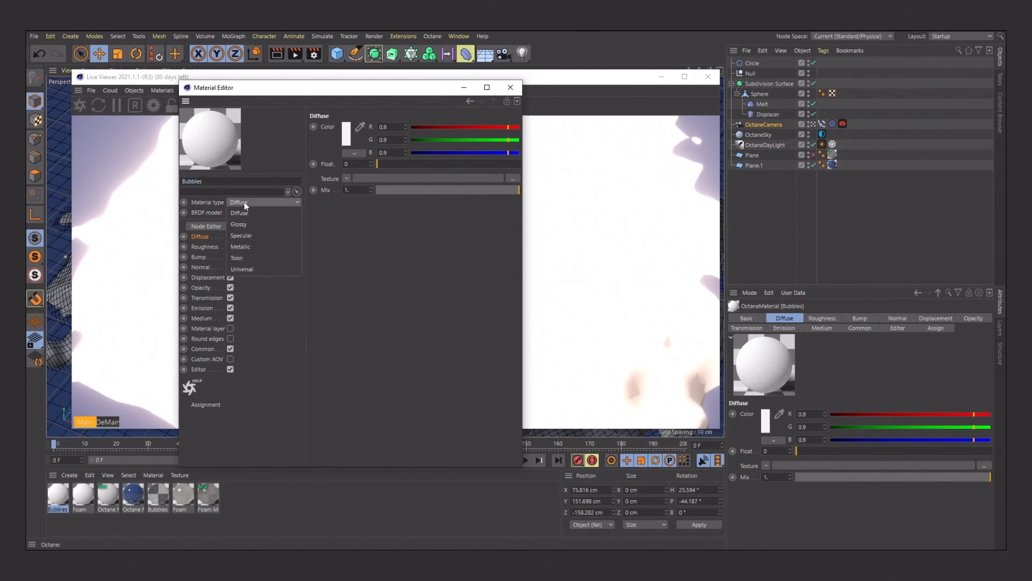
click(249, 236)
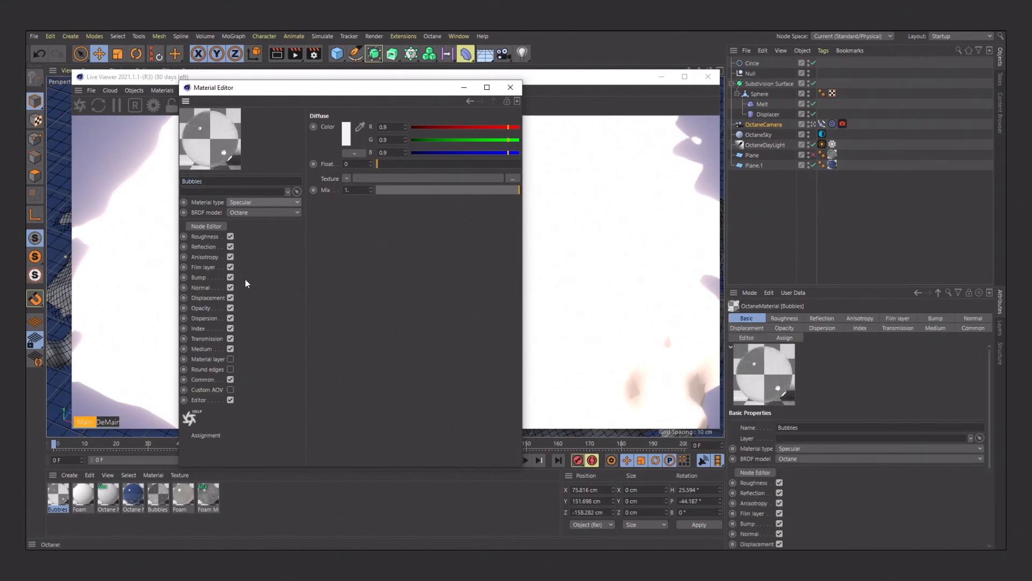
click(196, 317)
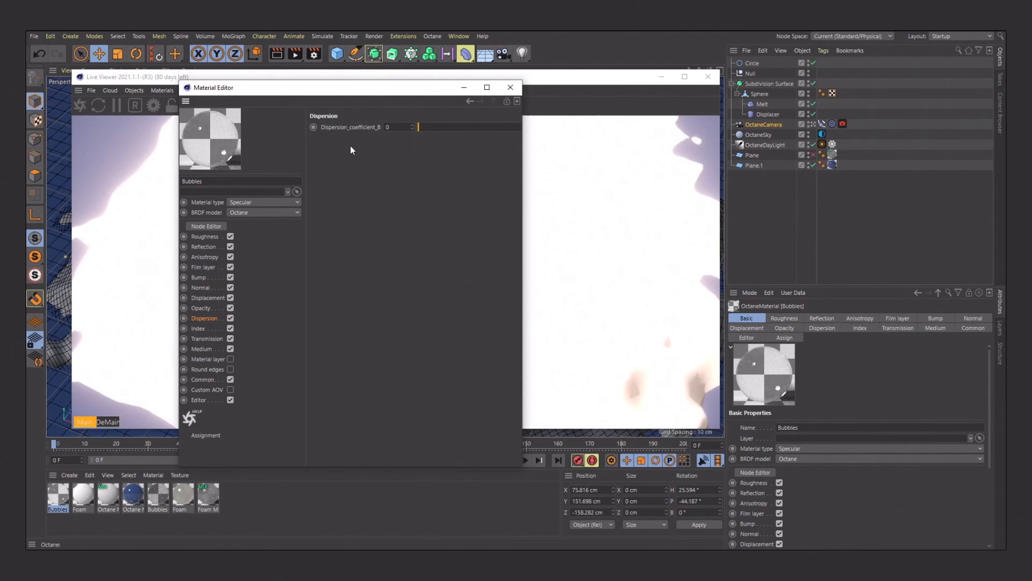
click(412, 124)
click(204, 339)
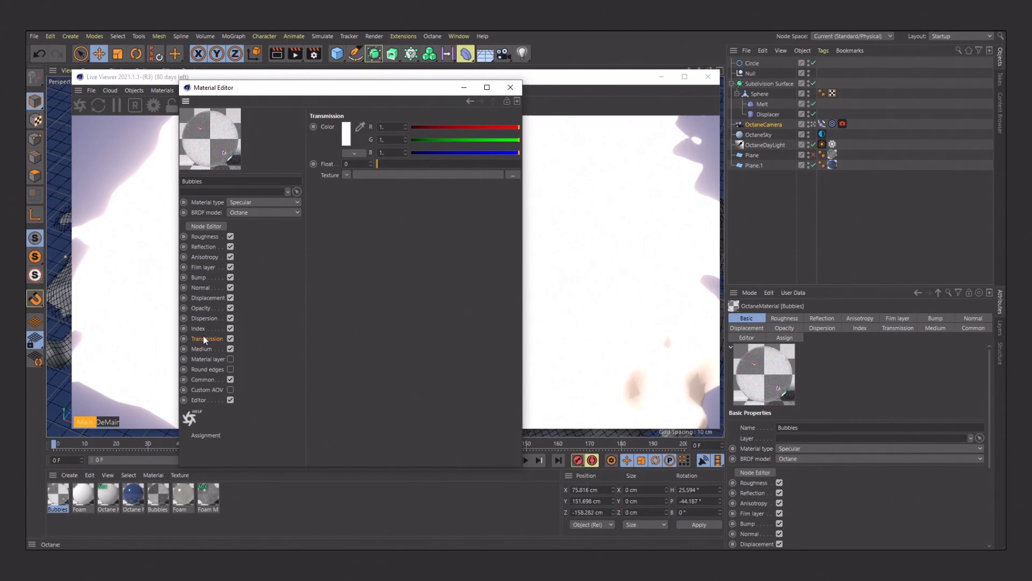
click(201, 349)
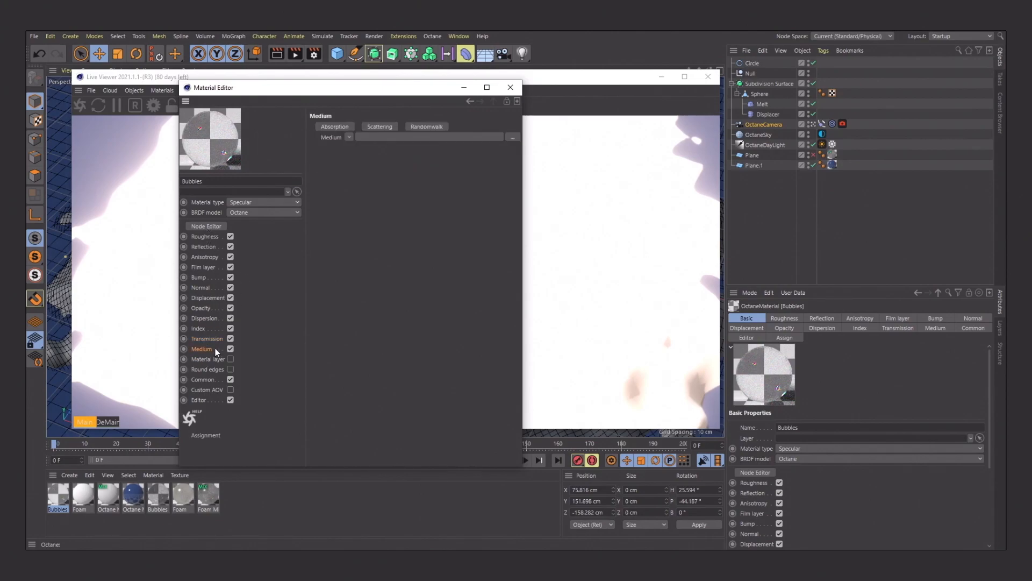
Change the Foam material type to Specular and add a RandomWalkMedium to its medium channel.
click(83, 500)
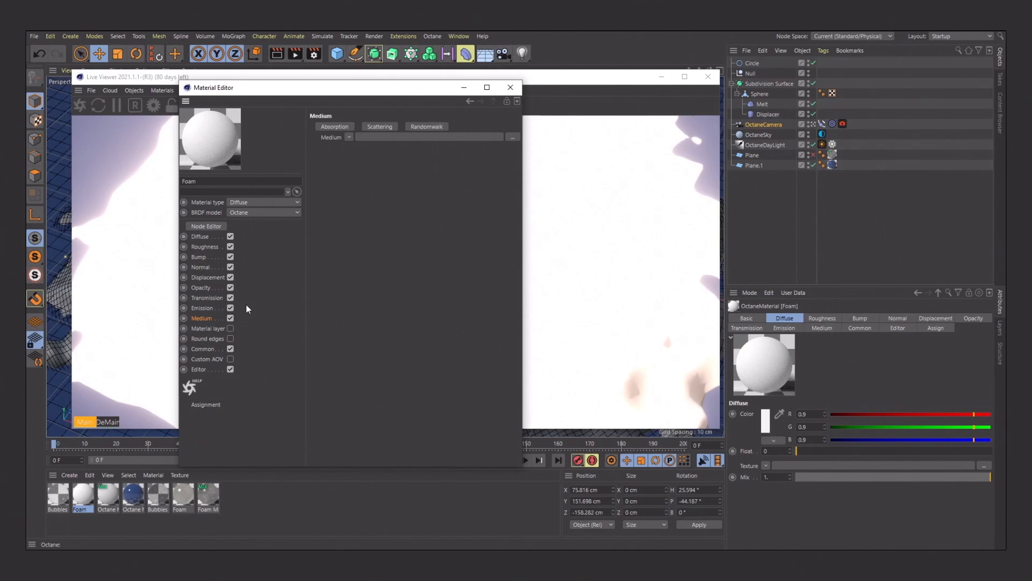
click(246, 202)
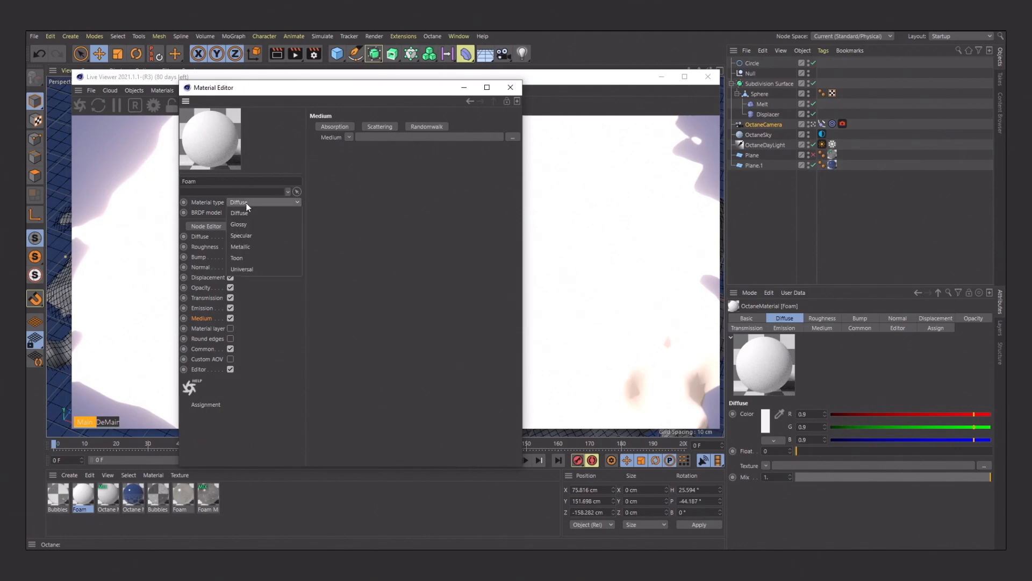
click(248, 236)
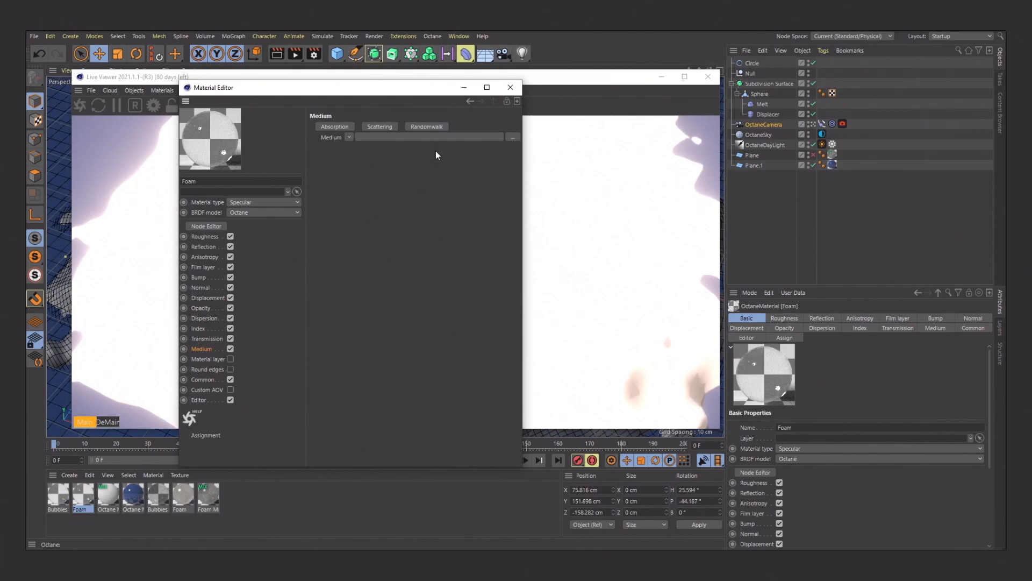
click(442, 127)
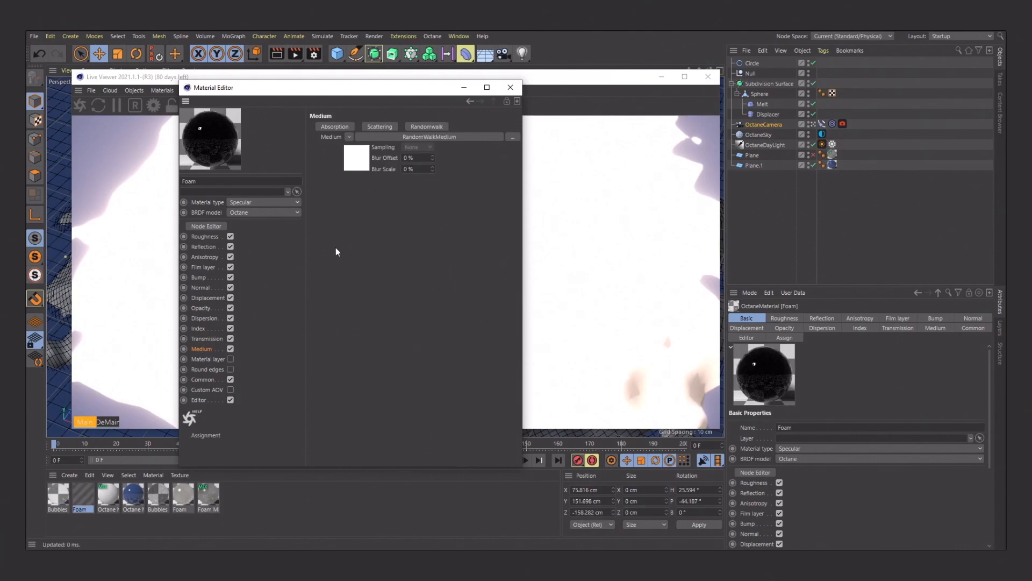
Set the albedo colour of the Foam material's random walk medium to pure white (V 100%).
click(358, 163)
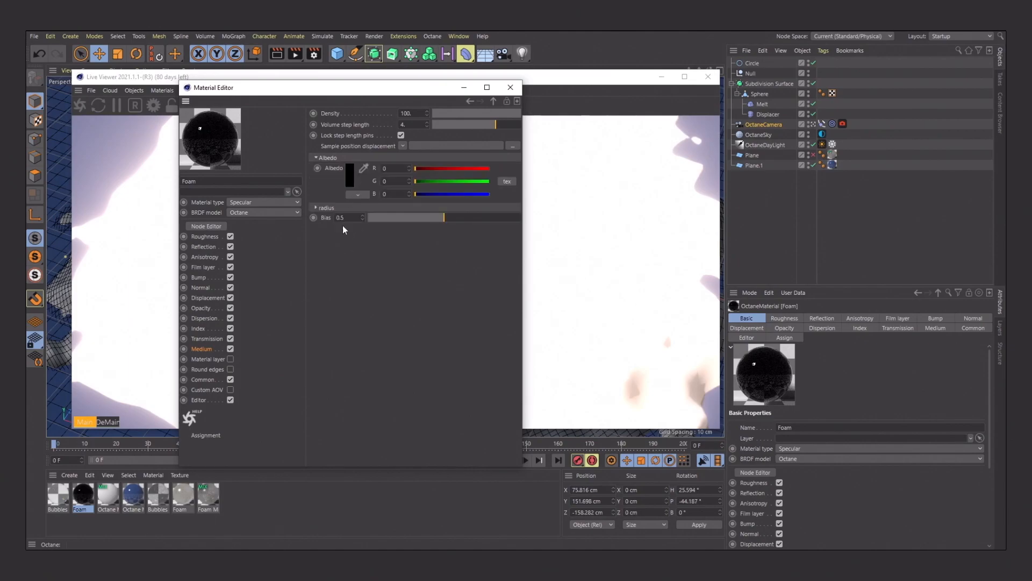
click(349, 179)
drag(345, 195, 497, 200)
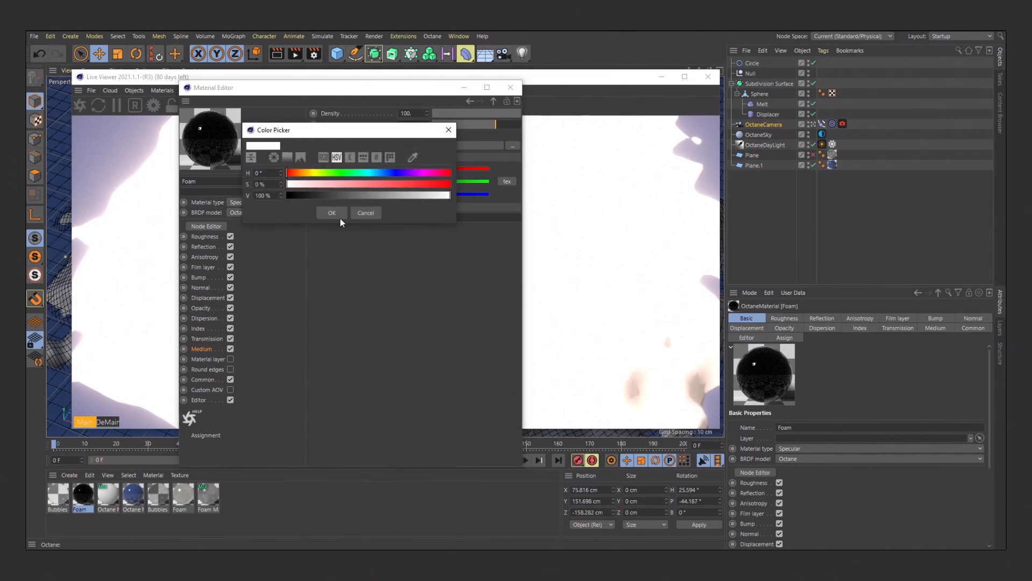
click(338, 215)
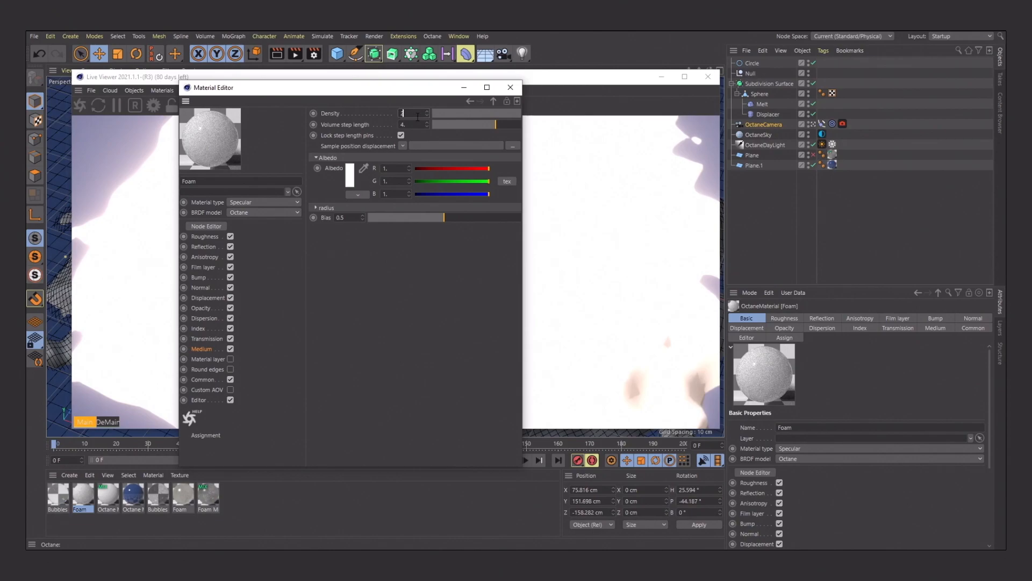
Set the Foam random walk medium's density to 20 and its radius to 2 cm.
text(0)
key(Return)
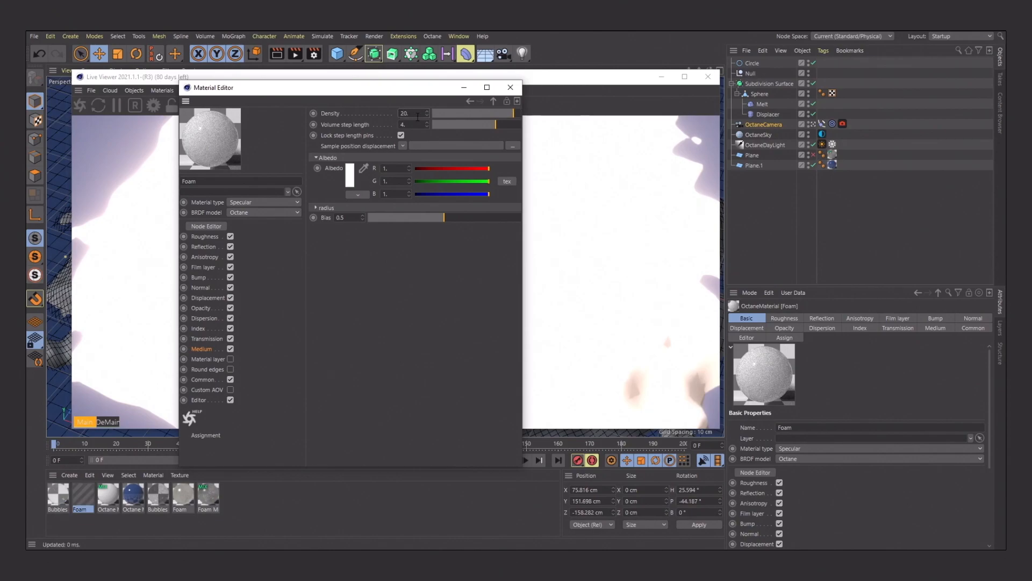
click(342, 207)
double_click(355, 219)
text(2)
key(Return)
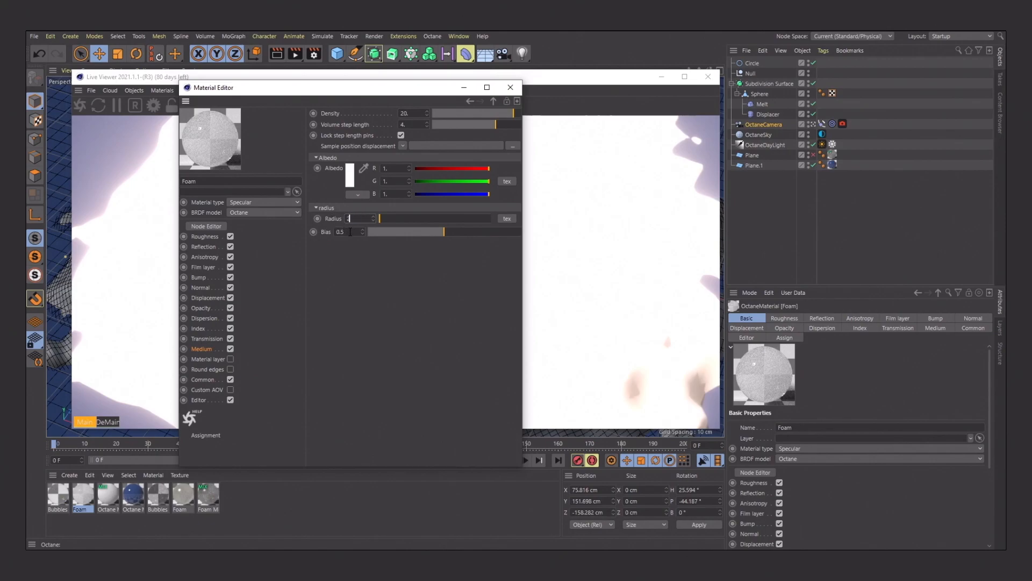
key(Tab)
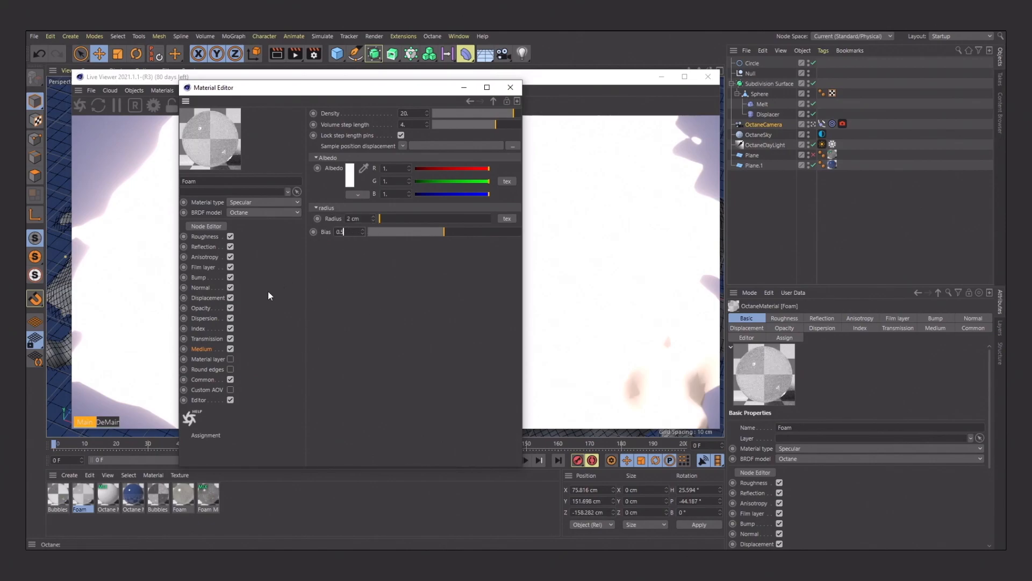
Enable Fake shadows in the common settings of the Foam material.
click(207, 383)
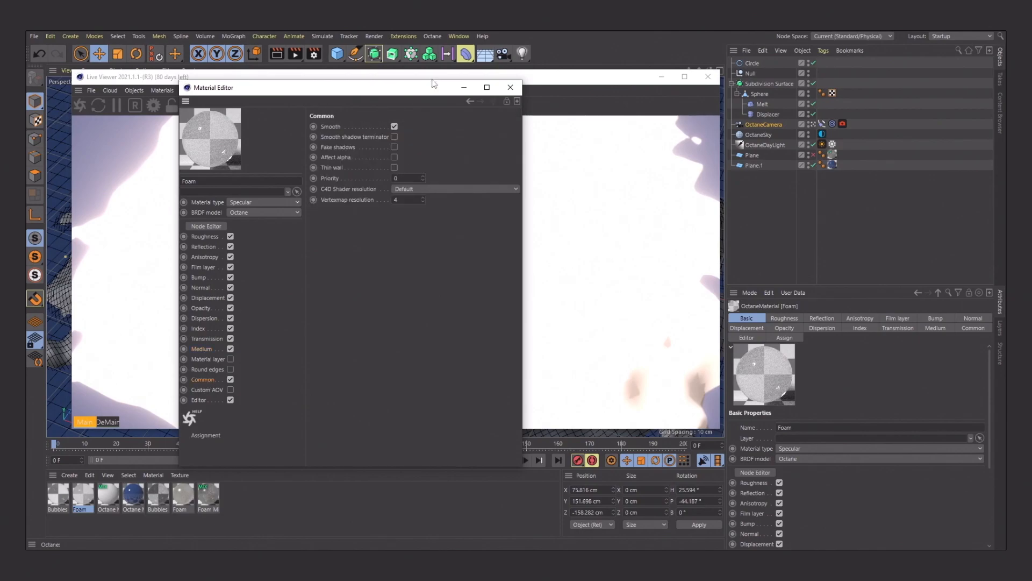
drag(359, 90, 673, 98)
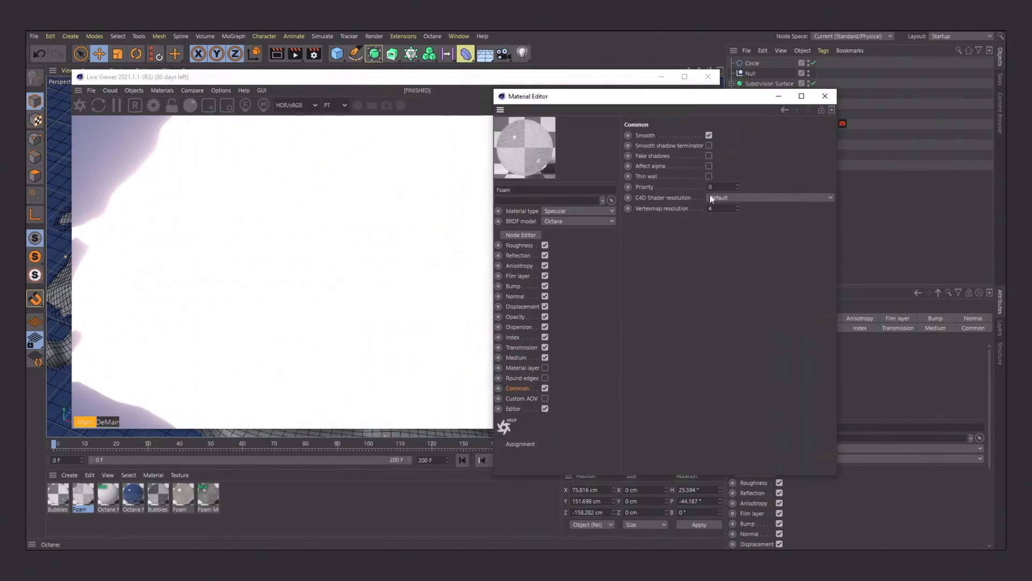
click(709, 156)
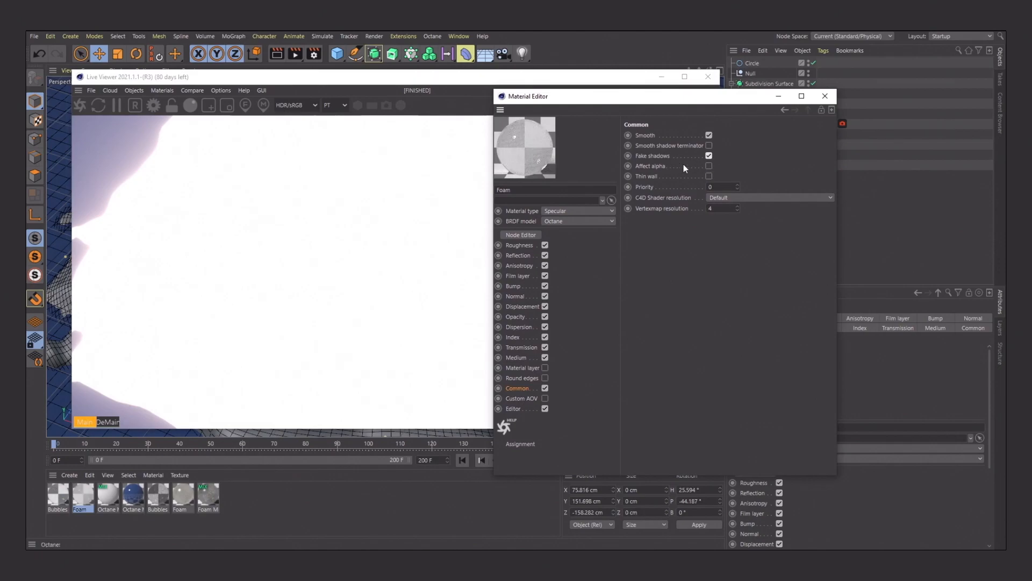
drag(675, 102, 445, 83)
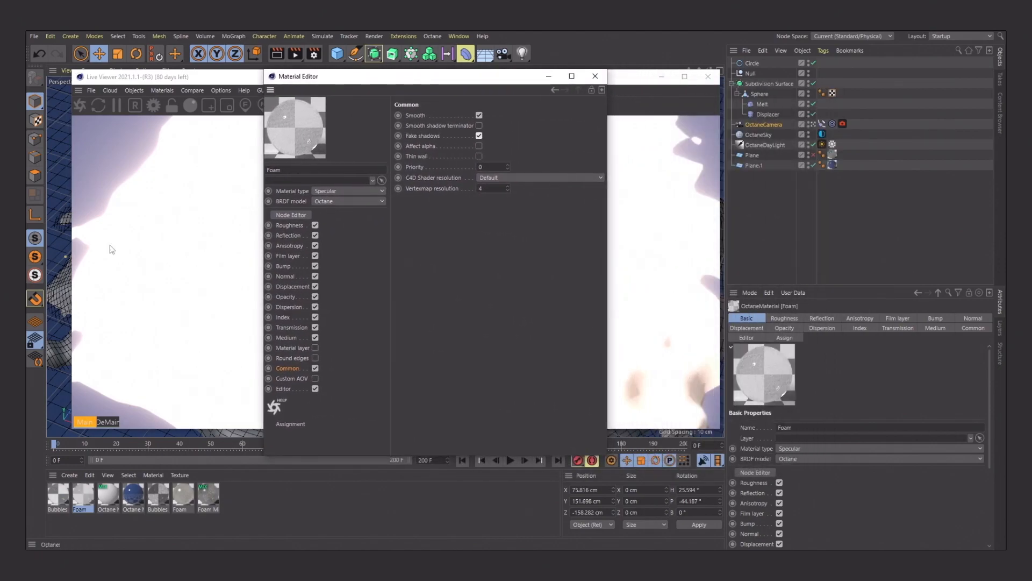
Assign Foam as Material1 and Bubbles as Material2 of the Octane Mix Material, and apply the mix to the Sphere.
click(108, 495)
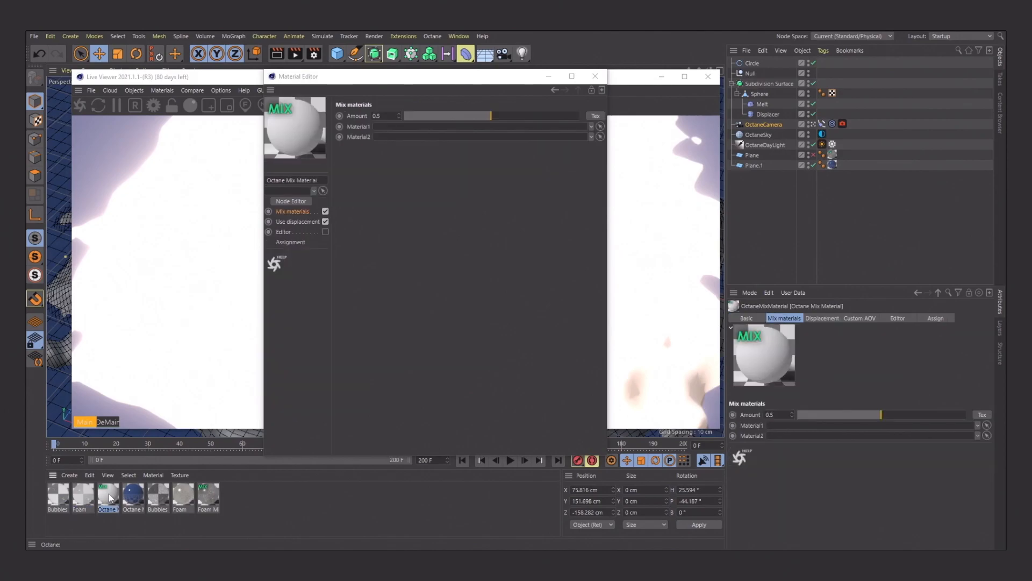
drag(80, 497, 396, 128)
drag(60, 499, 400, 142)
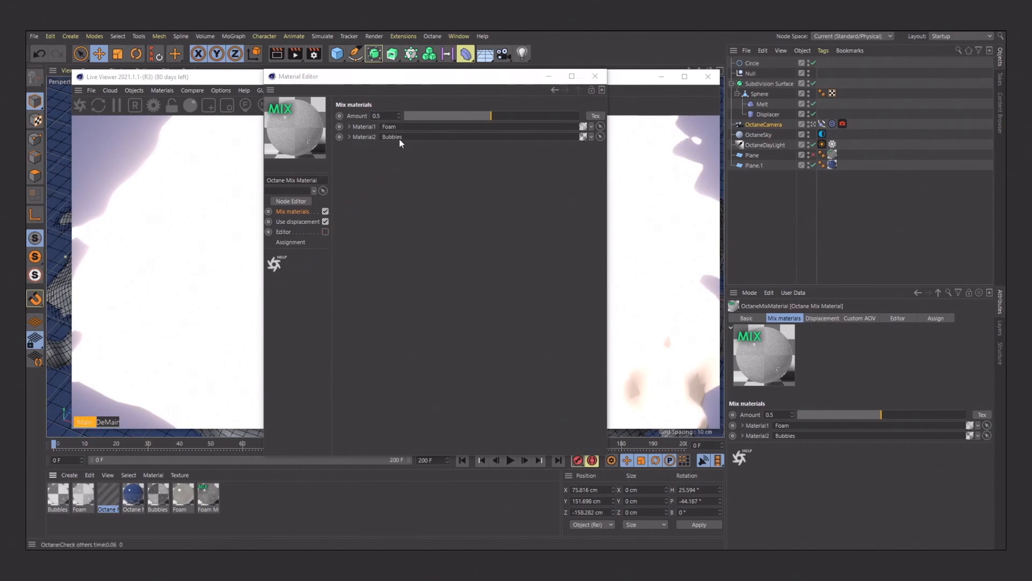
drag(639, 185, 764, 95)
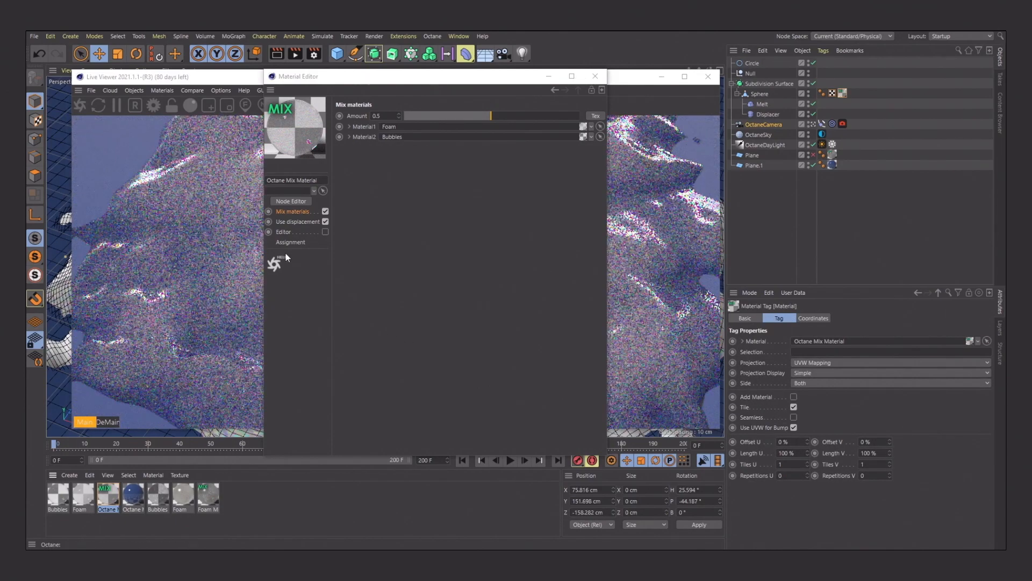
Add a texture displacement to the Octane Mix Material and give it an Octane ImageTexture shader.
drag(448, 82, 788, 296)
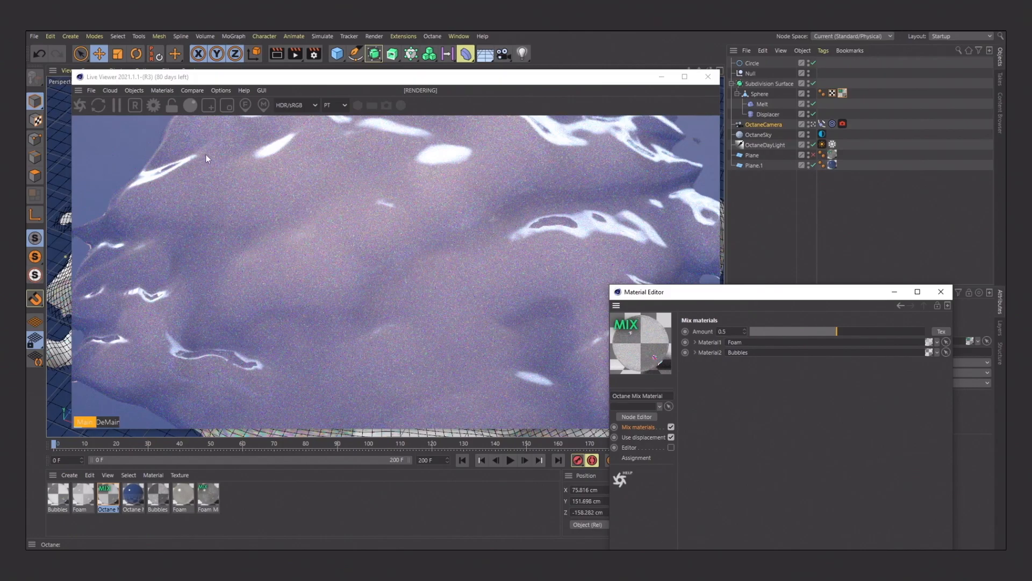
drag(728, 294, 685, 144)
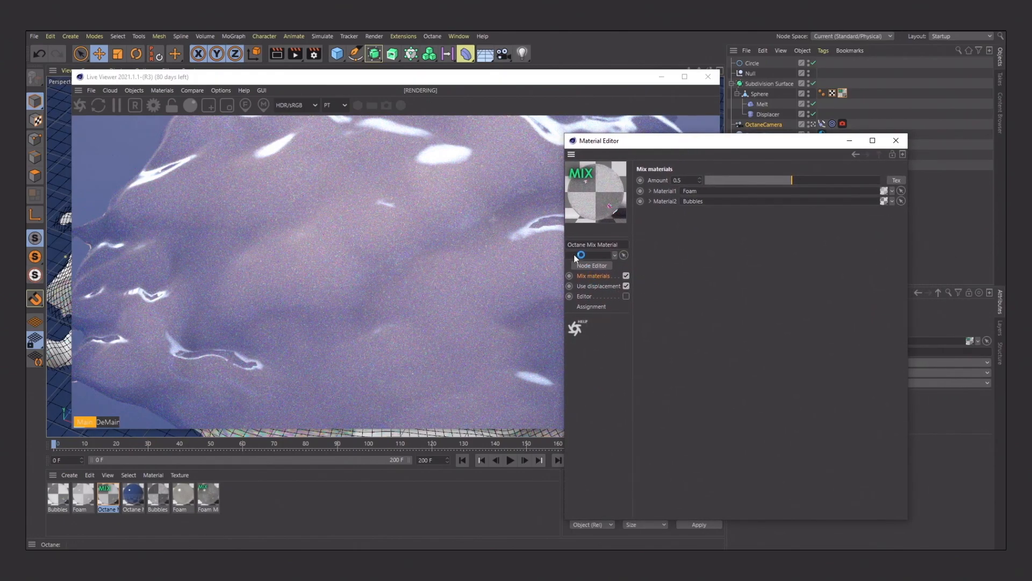
click(599, 285)
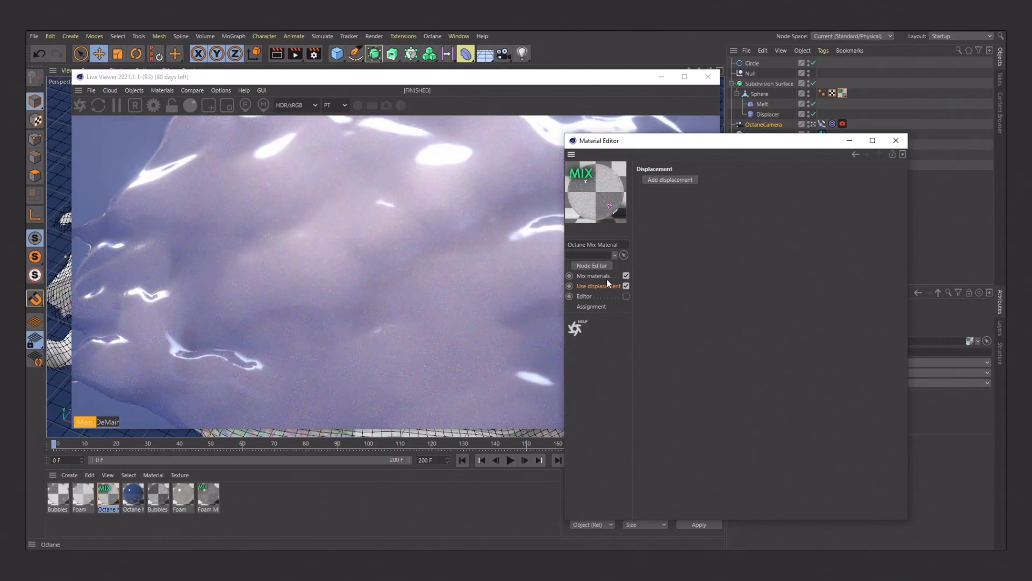
click(667, 181)
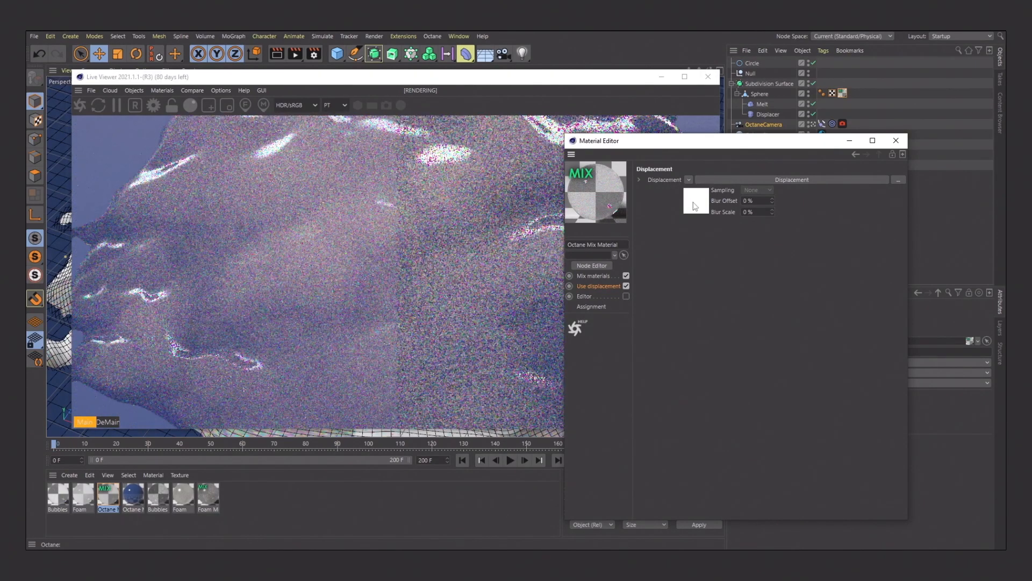
click(694, 206)
click(690, 203)
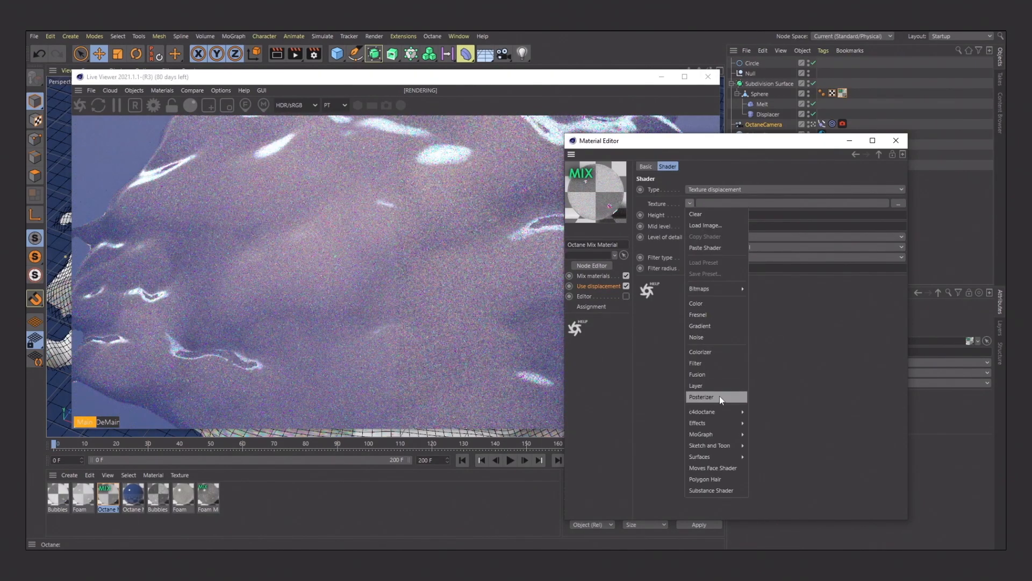
mouse_move(718, 412)
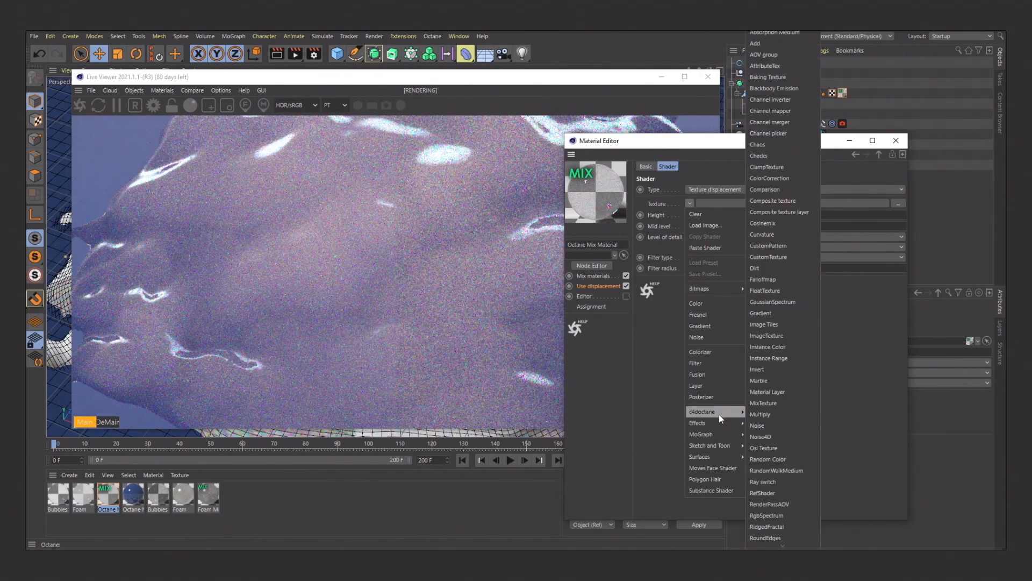
click(769, 334)
Load Foam_disp_slow_00000 from the Displacement 32-Bit Slow folder into the displacement's ImageTexture.
click(699, 213)
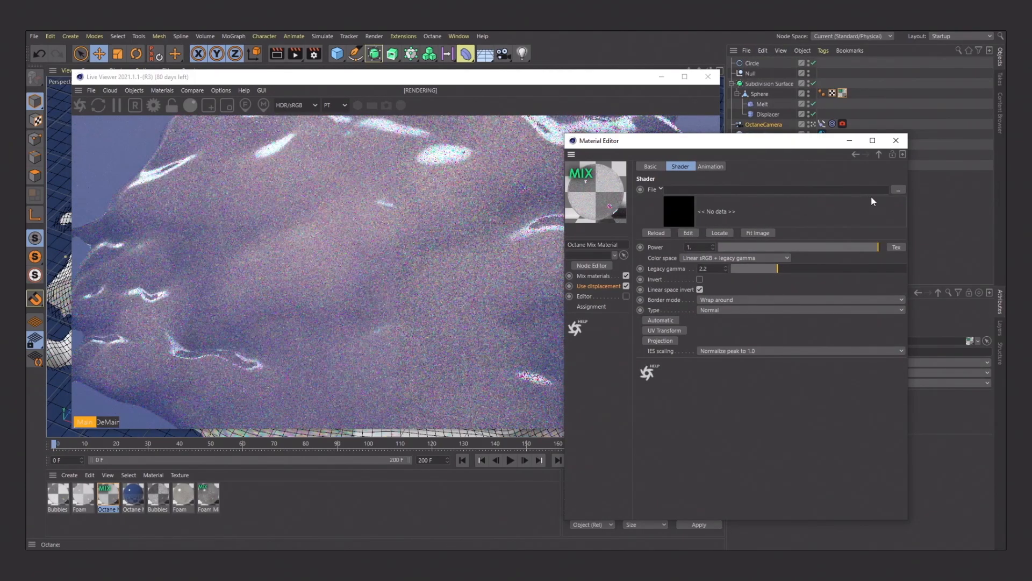
click(898, 189)
click(444, 236)
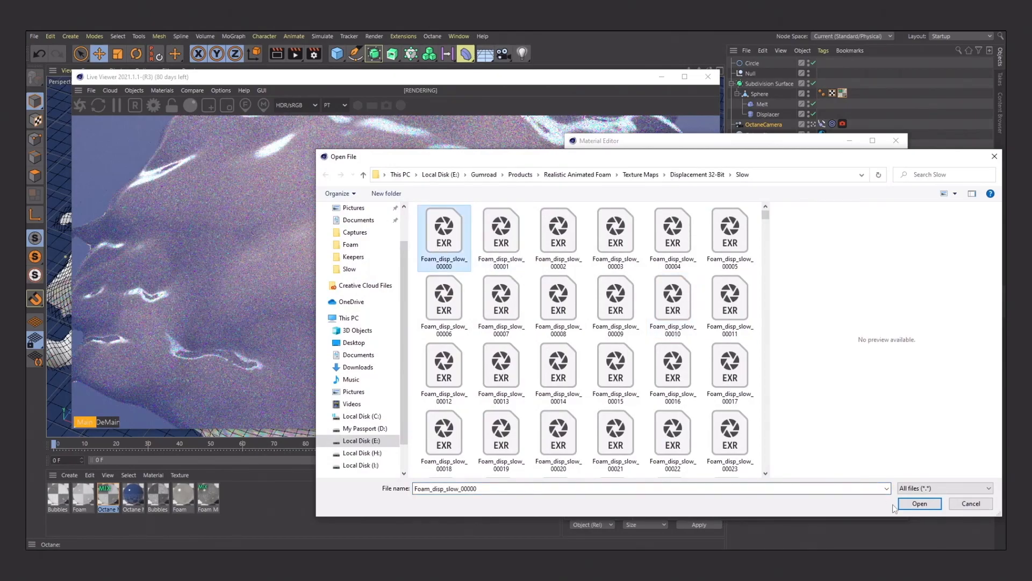
click(919, 503)
click(590, 334)
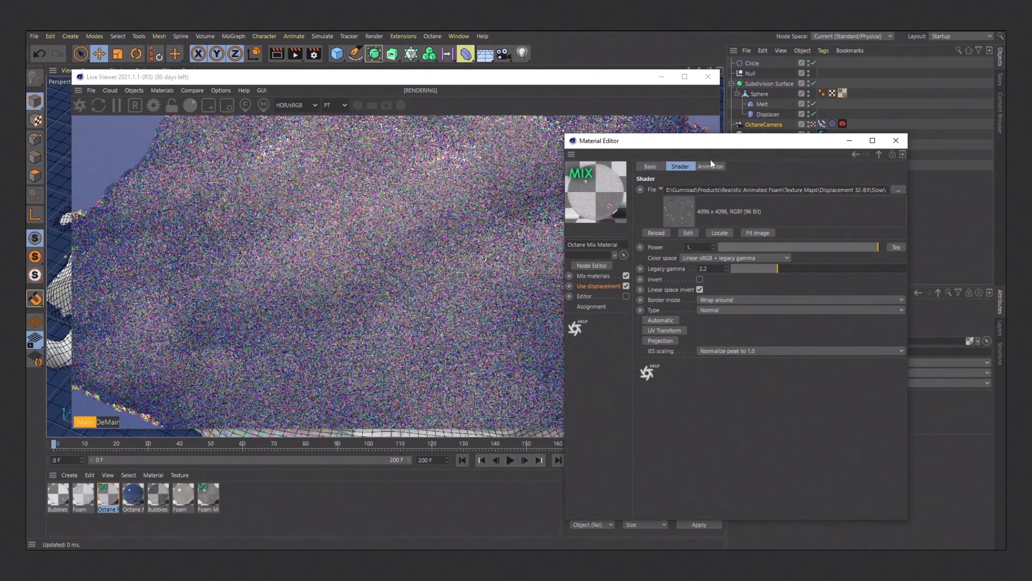
Check the image texture's animation settings and set the displacement's level of detail to 8192x8192.
click(712, 165)
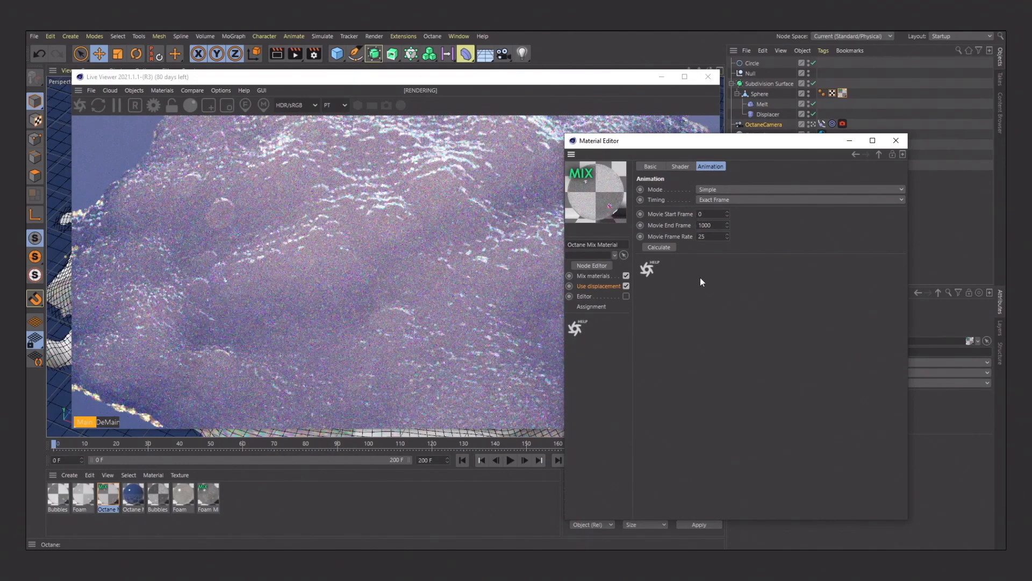
click(679, 167)
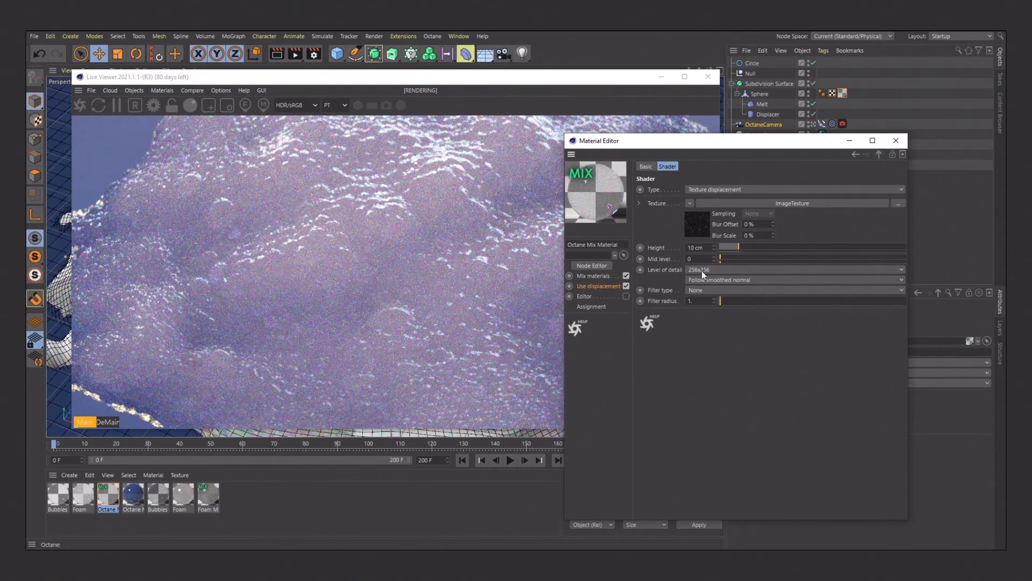
click(702, 270)
click(720, 338)
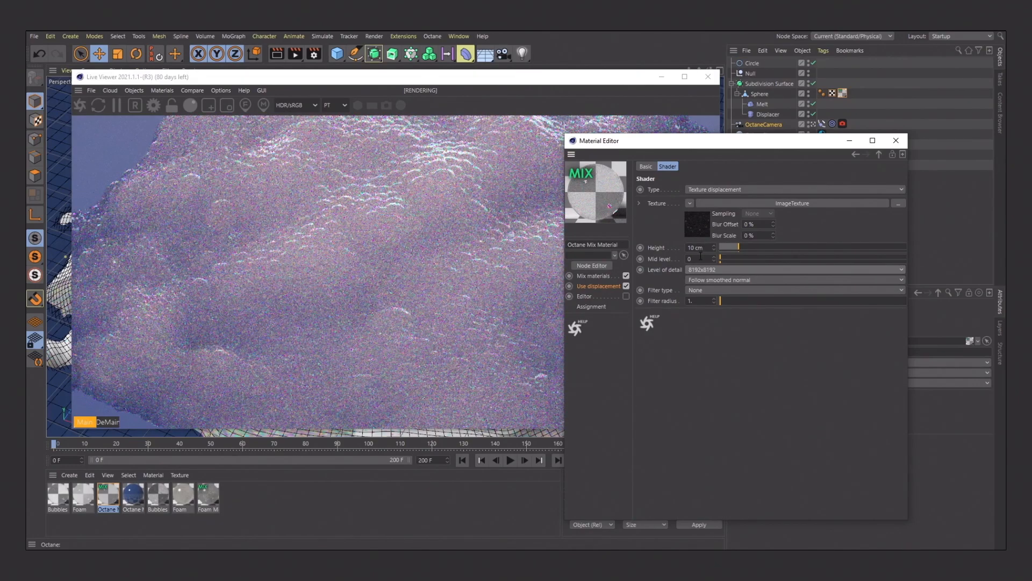
Try a texture displacement height of 30 cm on the Octane Mix Material.
click(691, 247)
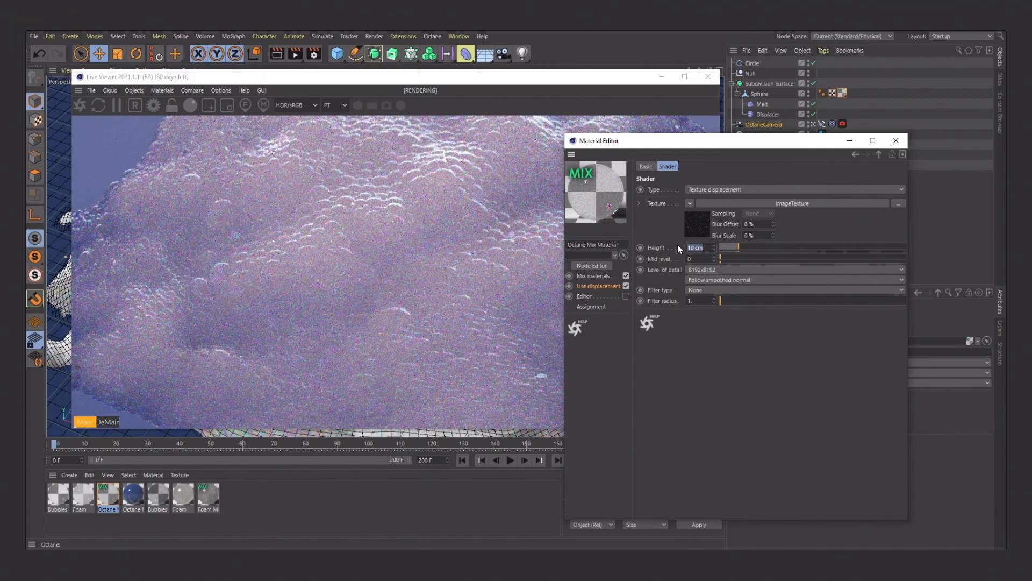
text(30)
key(Return)
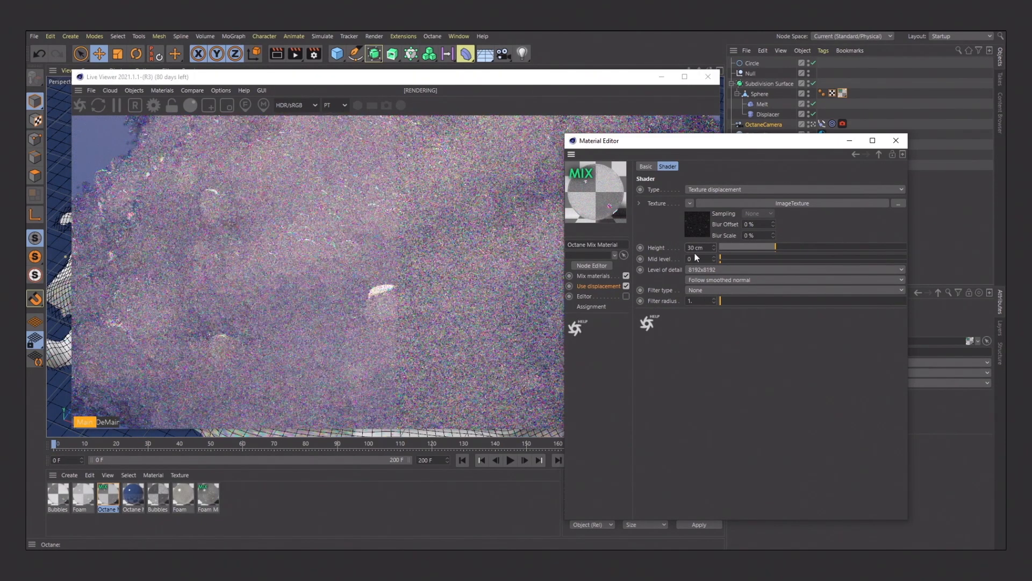
drag(774, 141, 756, 124)
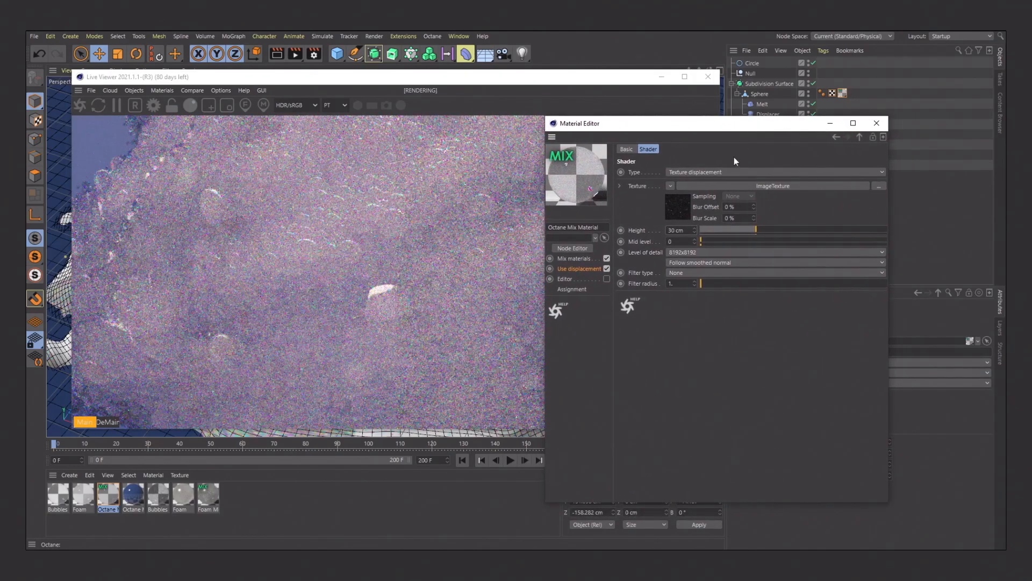
Set the mix material's displacement height to 15 cm and its mid level to 0.2, then close its editor.
click(682, 231)
text(15)
key(Tab)
text(0.1)
key(Return)
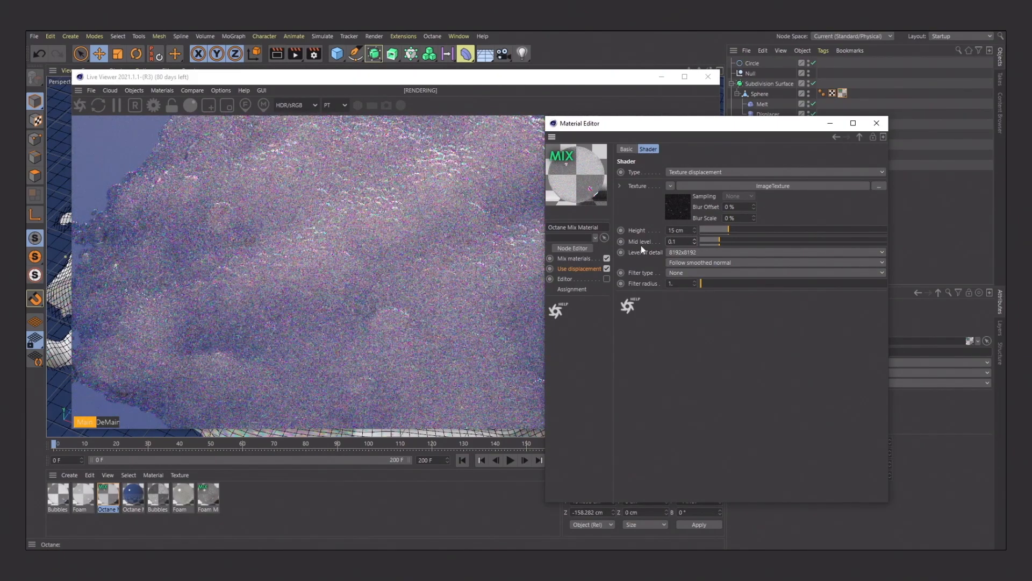
click(696, 239)
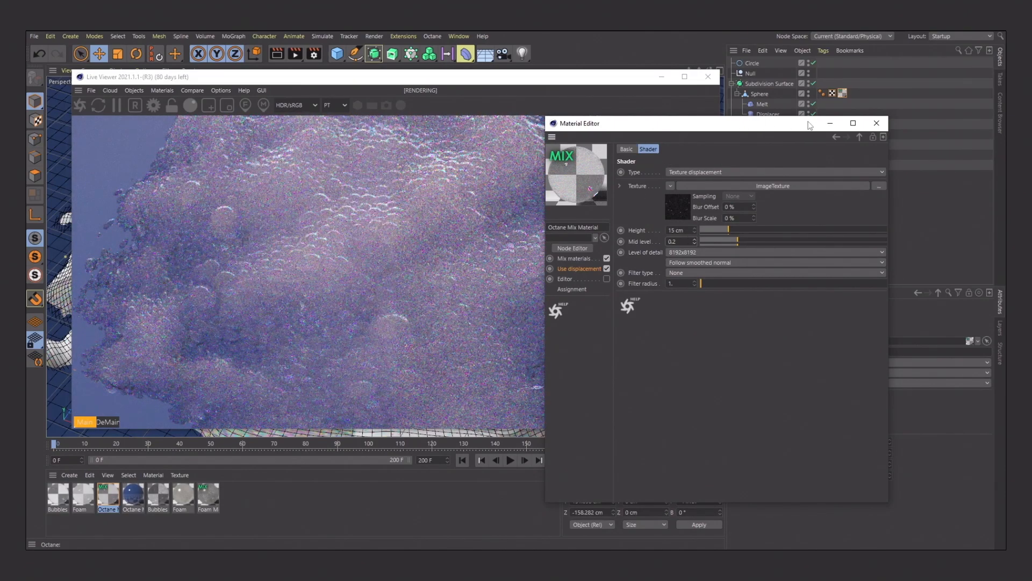
click(877, 123)
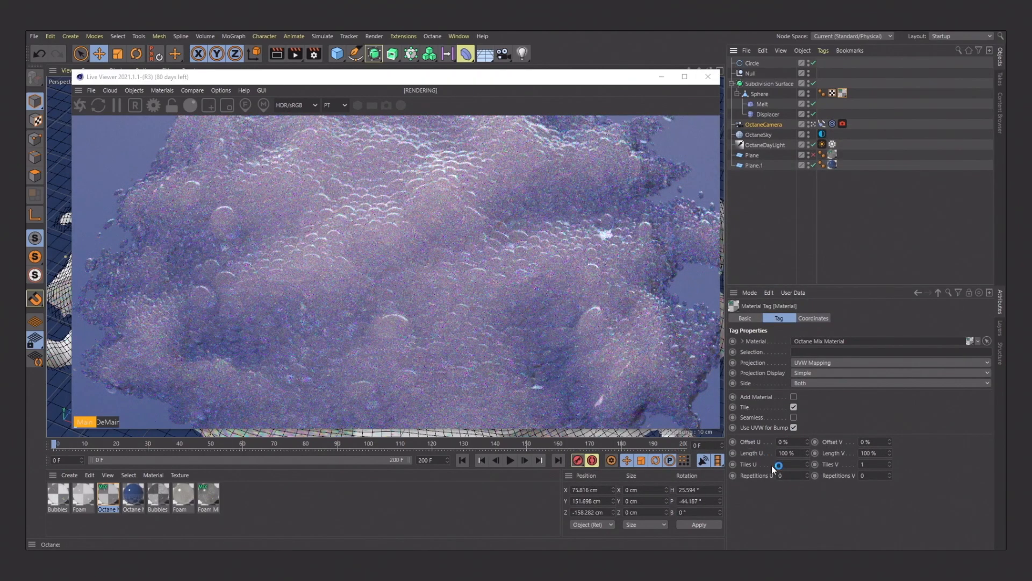
Give the Sphere's mix material tag Cubic projection with Length U and Length V at 50 %.
click(839, 363)
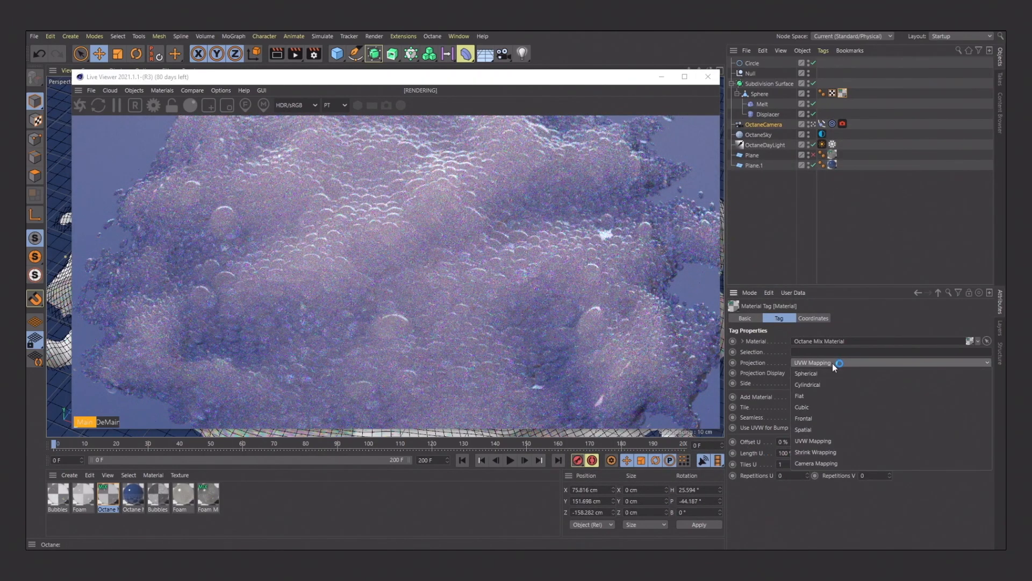
click(804, 408)
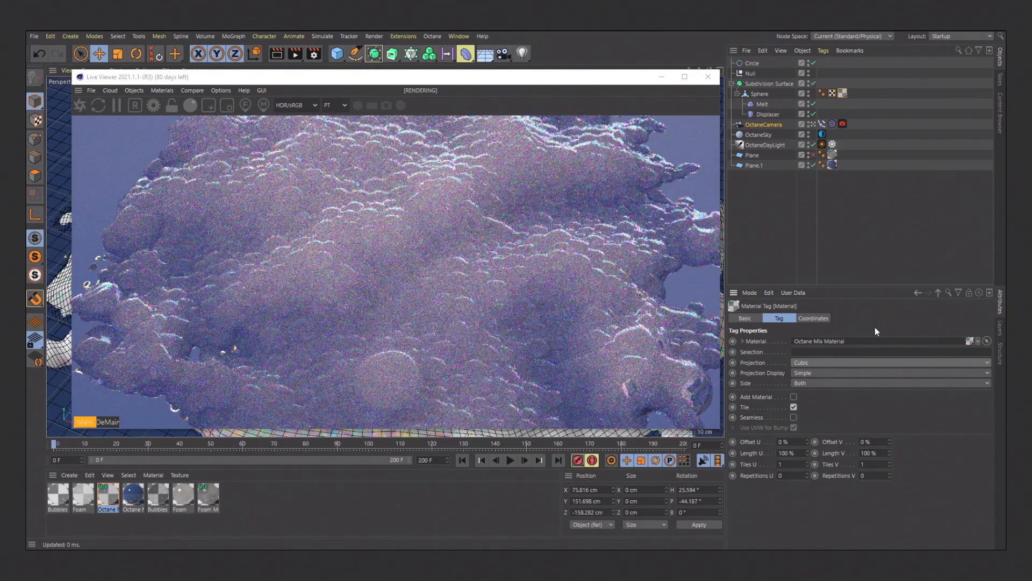
double_click(791, 453)
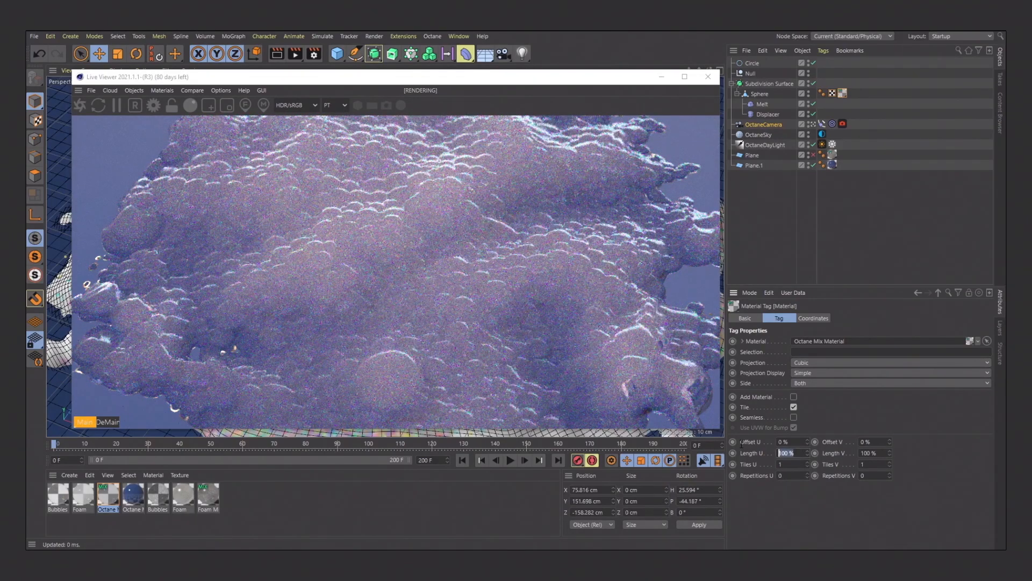
text(50)
double_click(864, 452)
text(50)
click(872, 442)
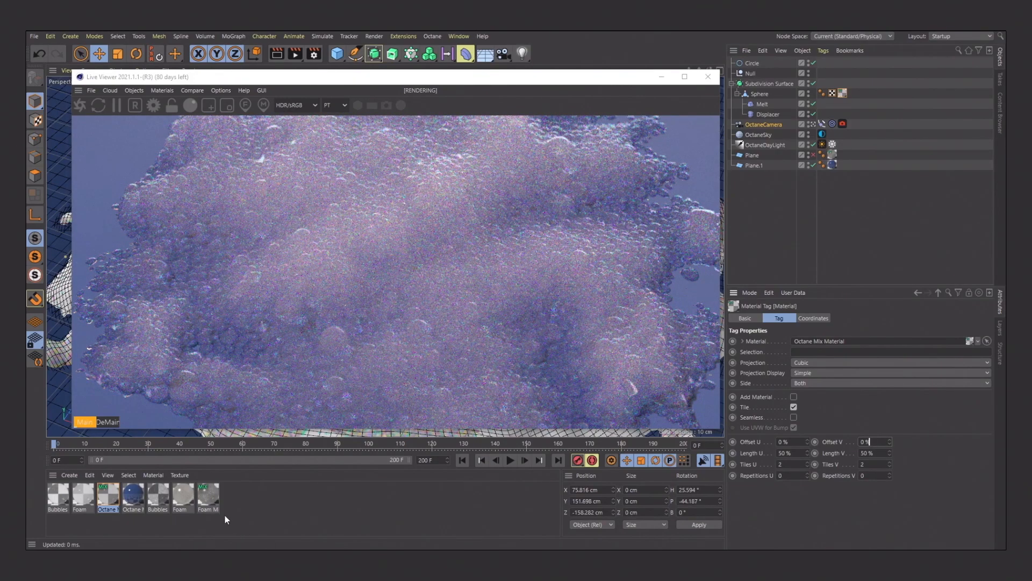
Reopen the Octane Mix Material beside the Live Viewer and switch its mix Amount to a texture input.
drag(347, 97, 815, 117)
drag(491, 79, 467, 79)
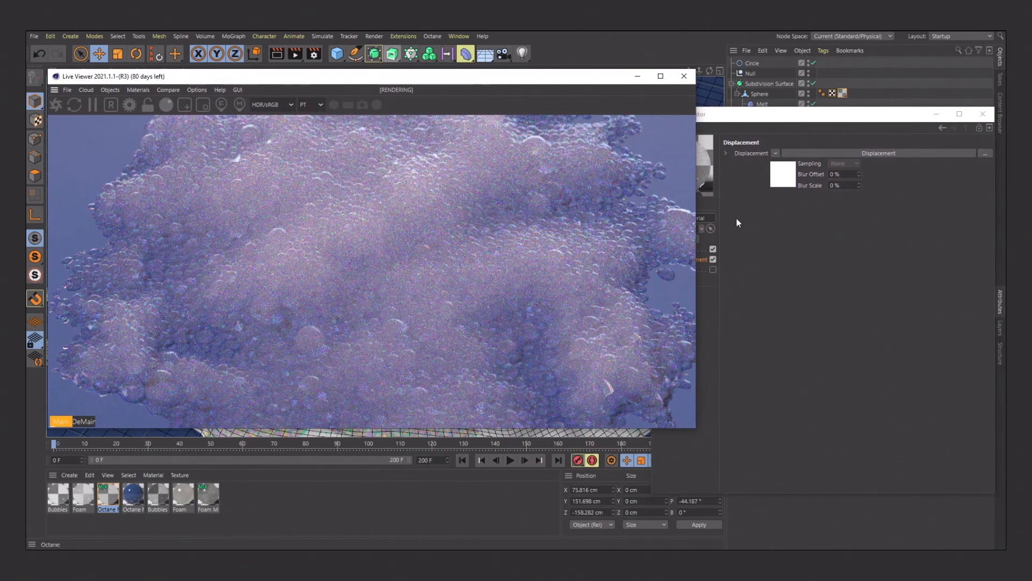
click(842, 271)
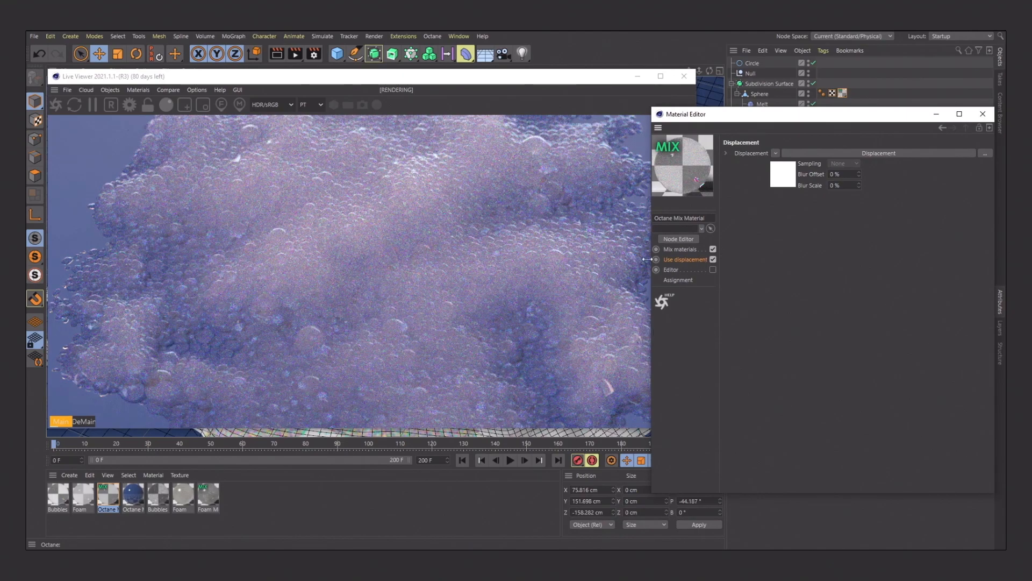
click(784, 181)
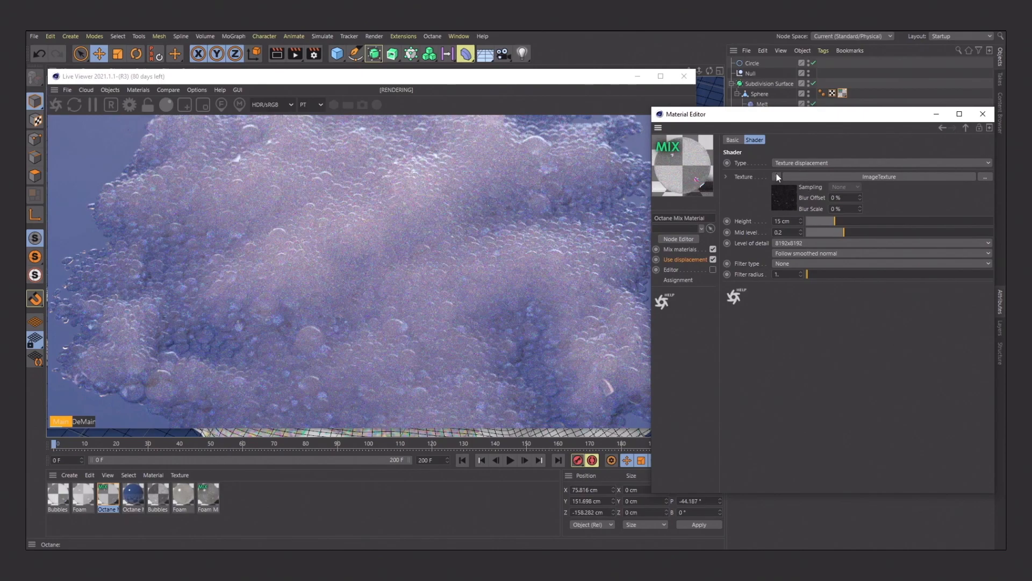
click(680, 249)
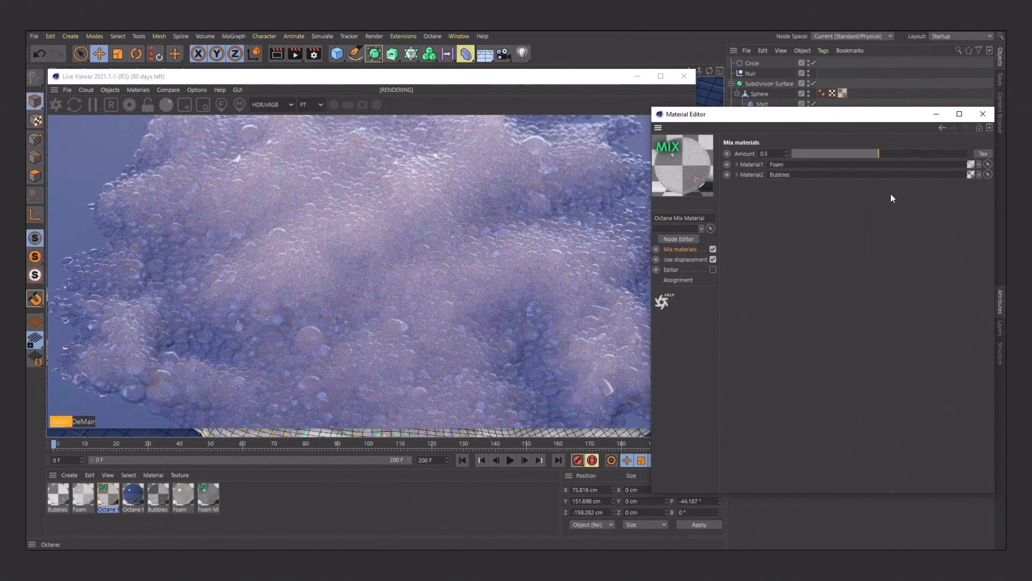
click(979, 152)
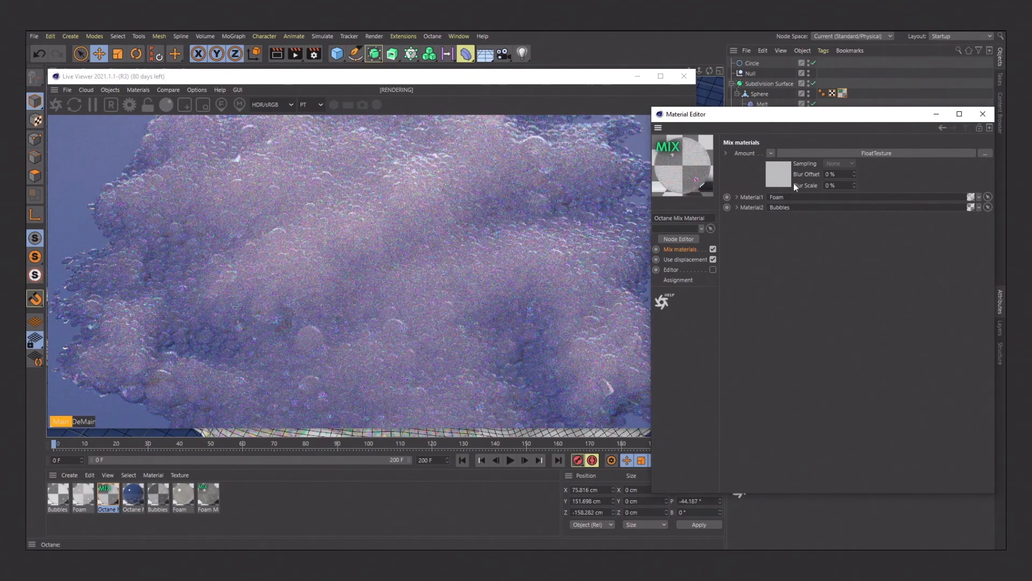
Copy the displacement's ImageTexture shader and paste it into the mix material's Amount.
click(682, 258)
click(781, 163)
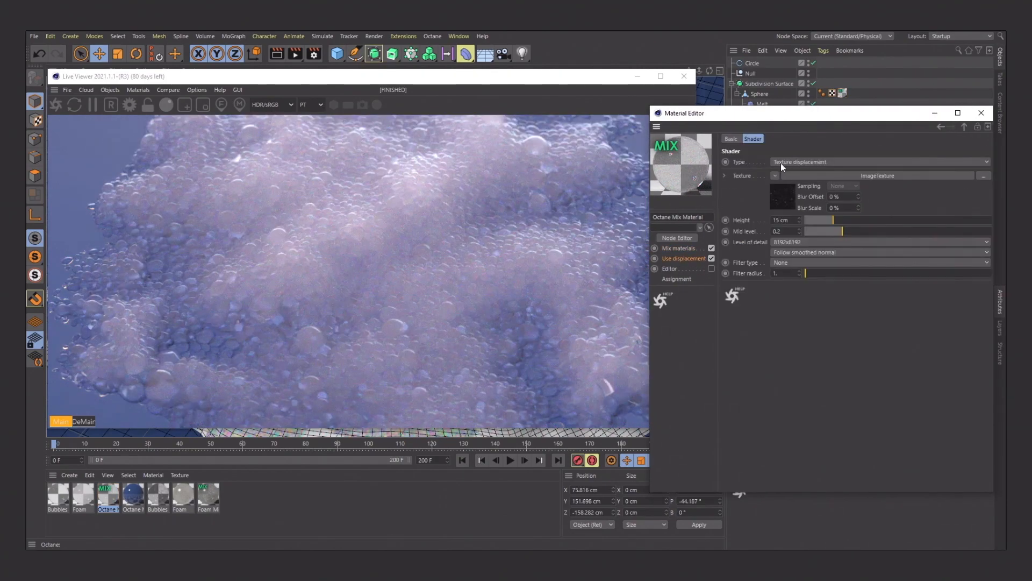
click(775, 175)
click(792, 224)
click(679, 248)
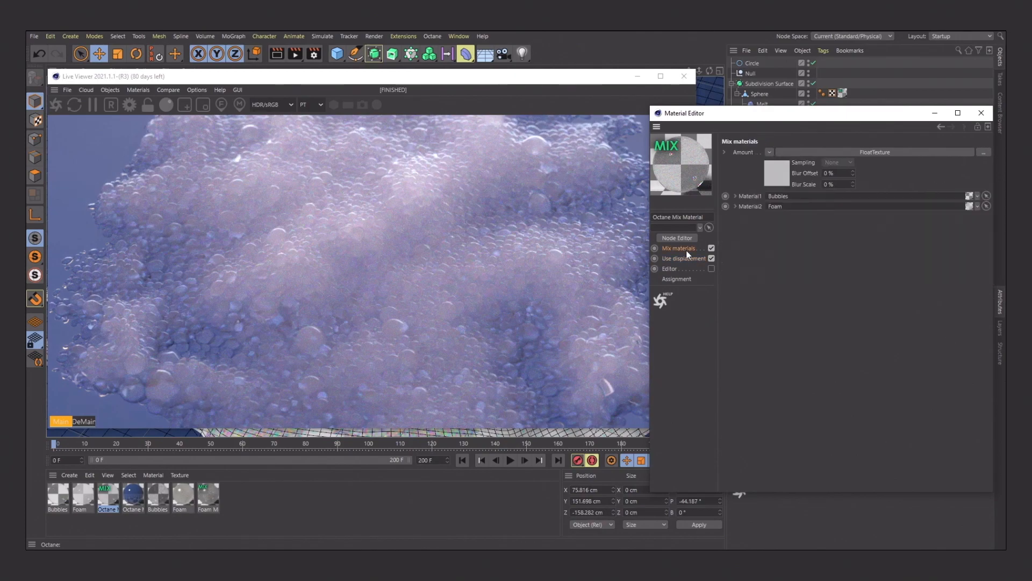
click(769, 152)
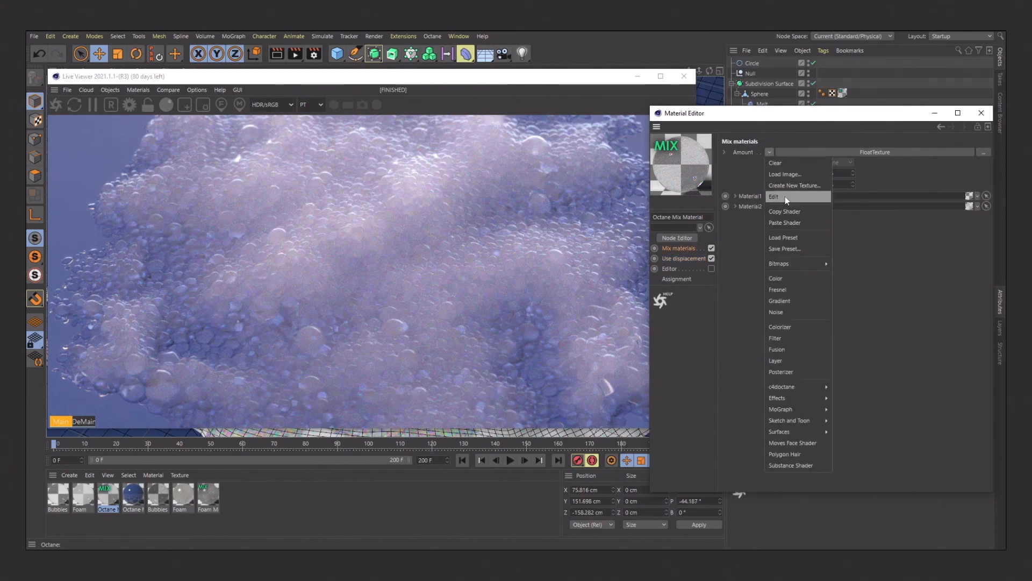
click(779, 224)
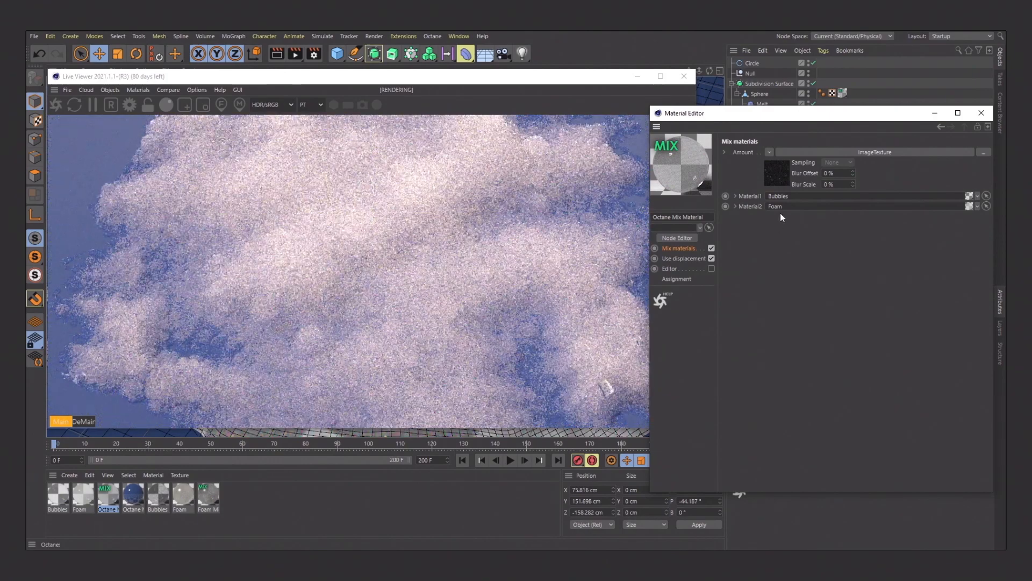
Wrap the mix Amount's ImageTexture in an Octane gradient shader and open the gradient's settings.
click(769, 152)
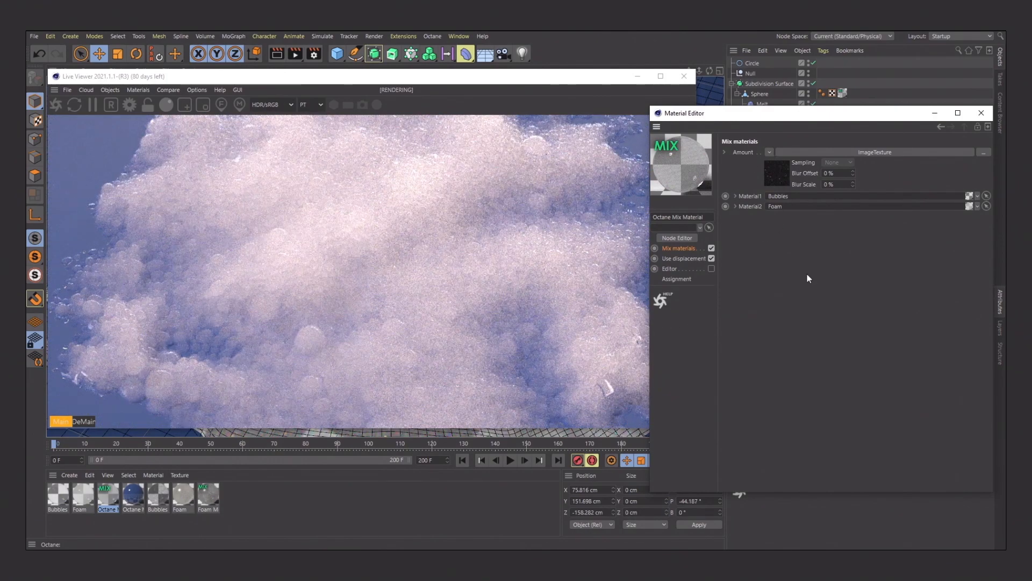
mouse_move(795, 386)
click(869, 315)
click(779, 174)
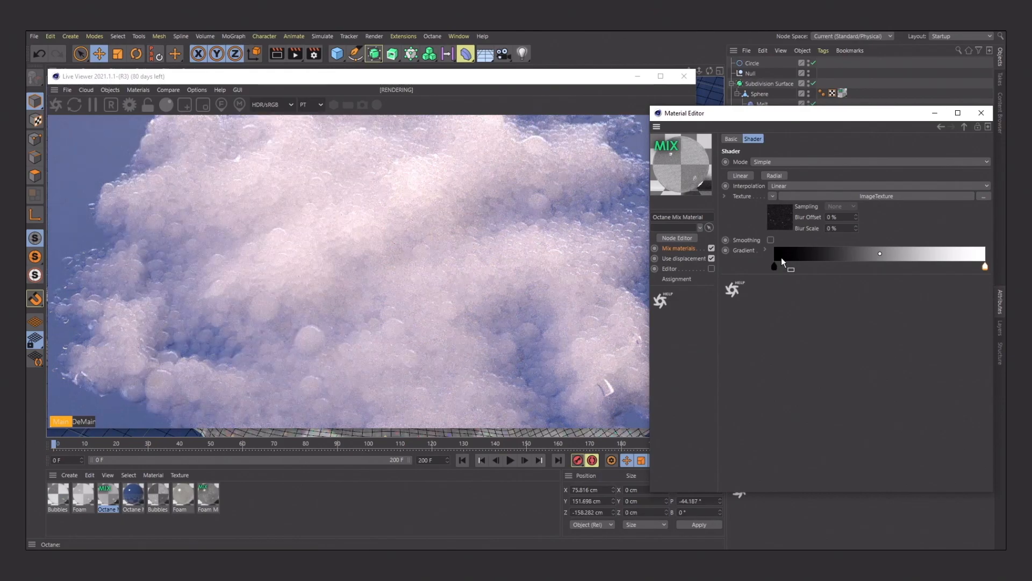
Compress the mix gradient by moving its black and white knots close together near the dark end, the white knot at about 1.27 %.
drag(985, 266, 780, 265)
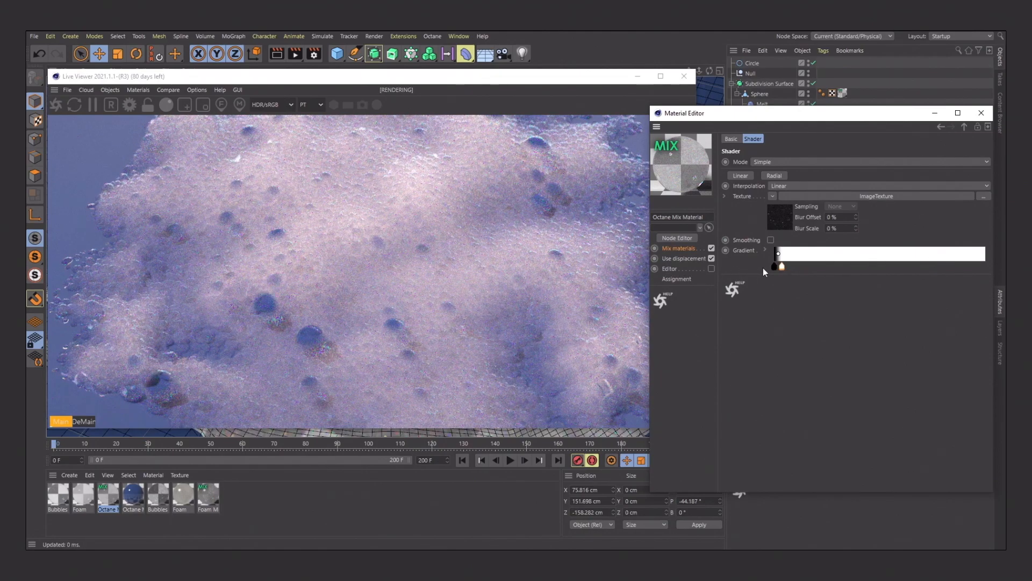
drag(781, 266, 835, 266)
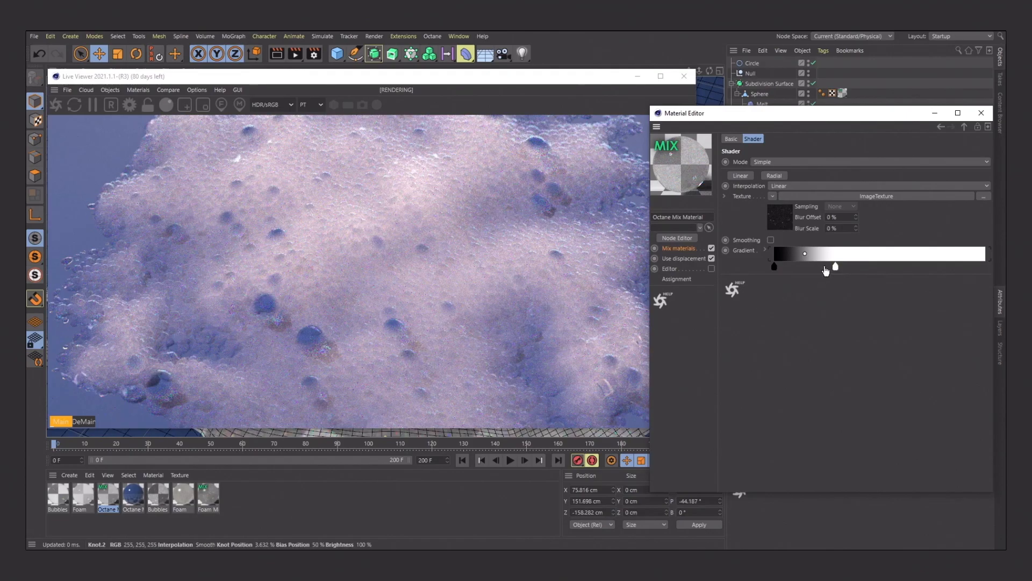
drag(834, 266, 807, 266)
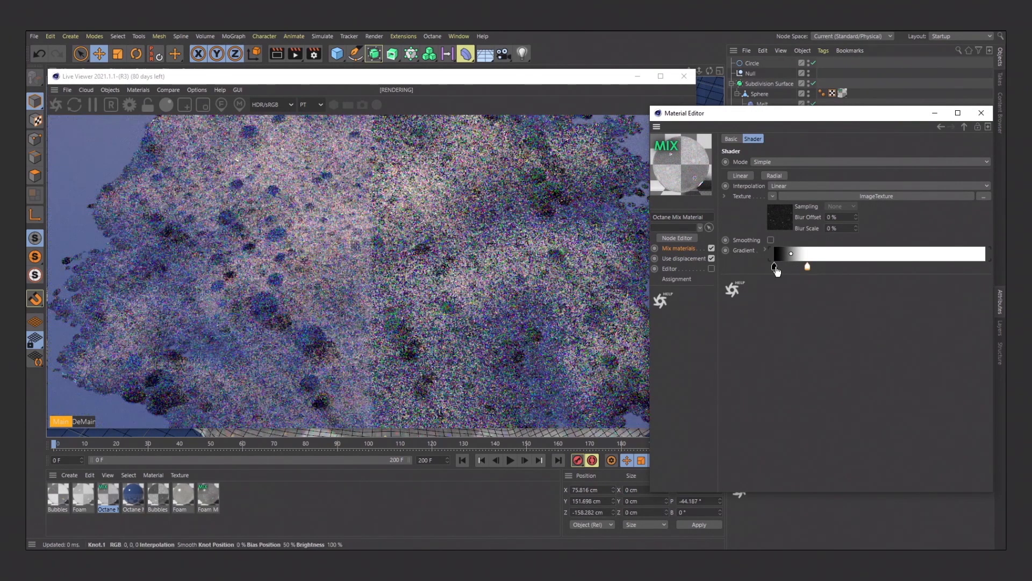
drag(775, 266, 796, 268)
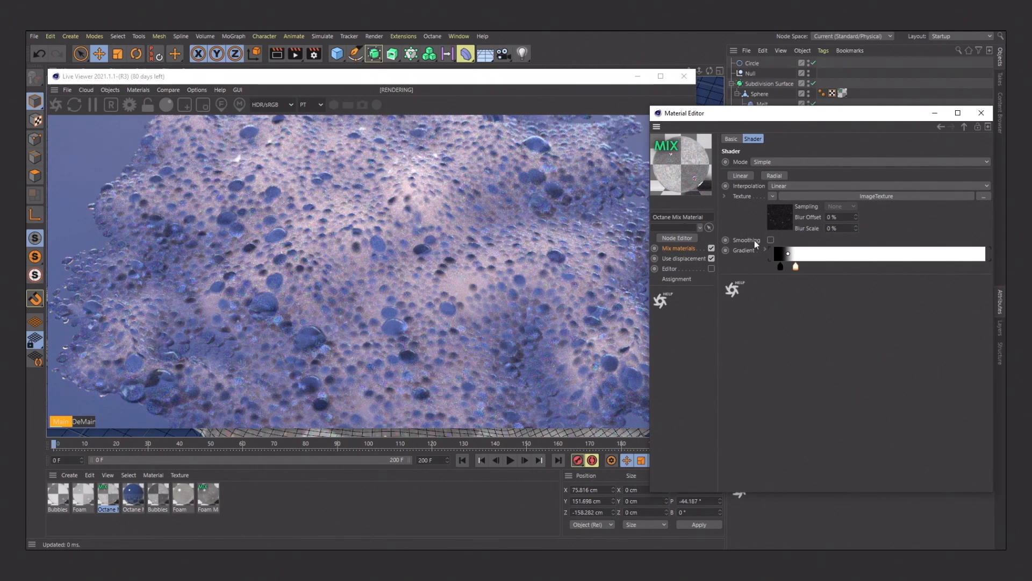
Lower the gradient's white knot to a brightness value (V) of 80 % and nudge it slightly closer to the black knot.
mouse_move(797, 272)
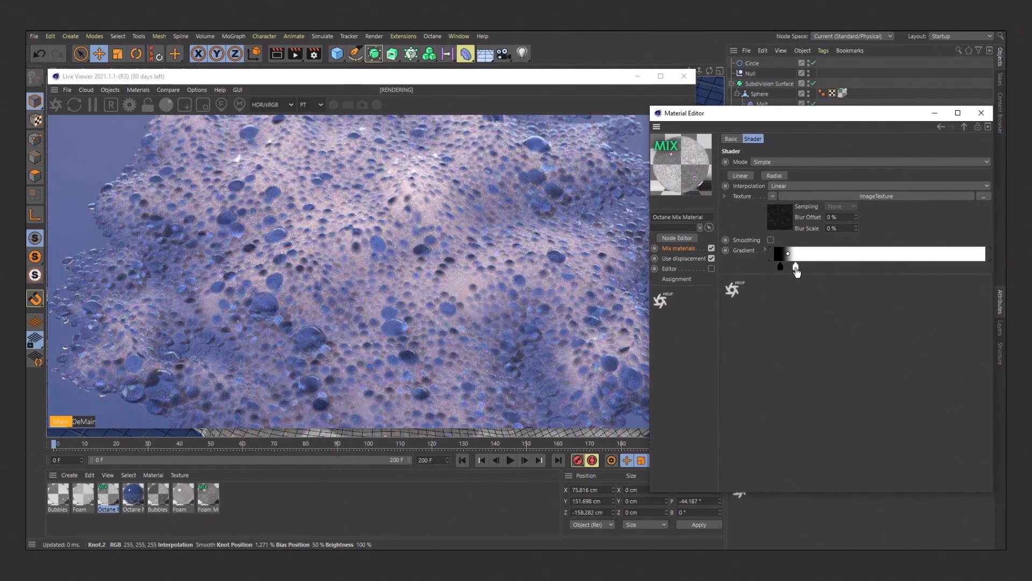
double_click(797, 267)
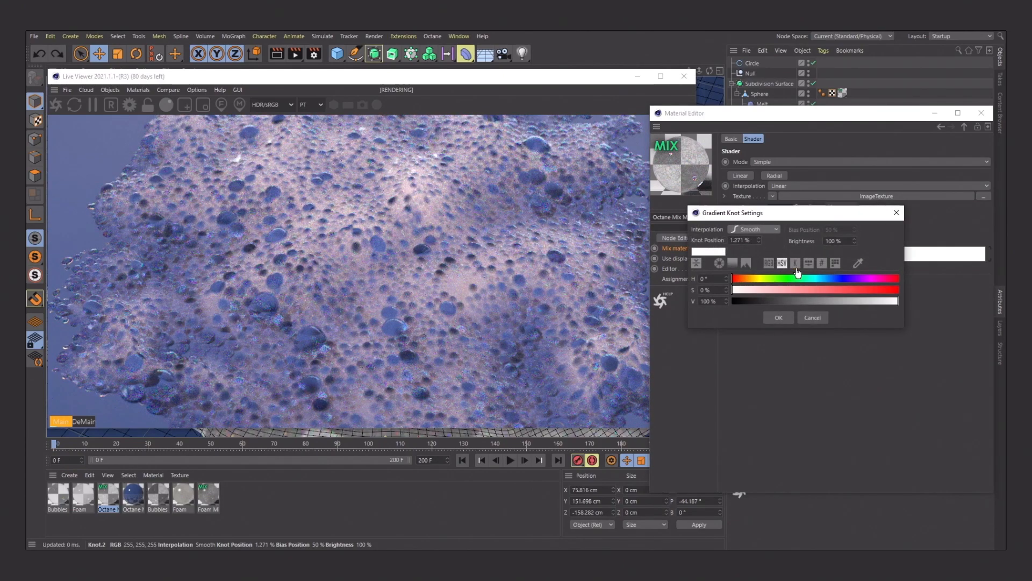
double_click(707, 302)
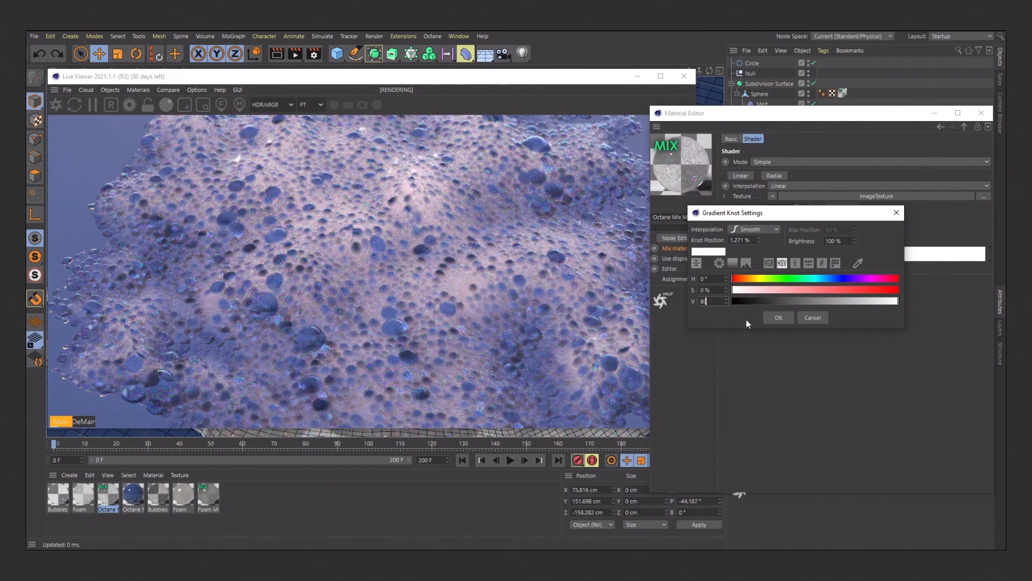
text(80)
click(778, 317)
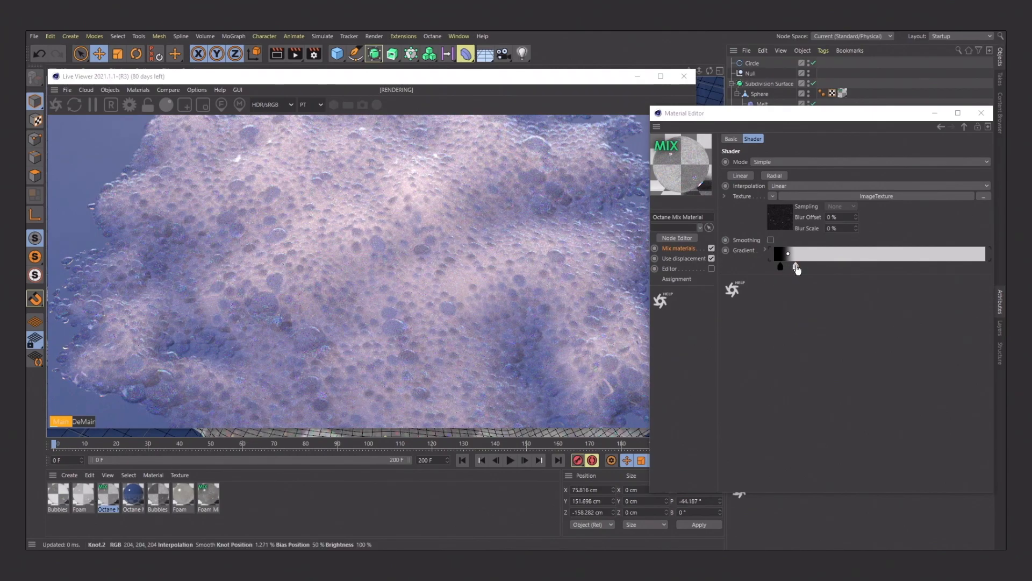
drag(796, 269, 794, 268)
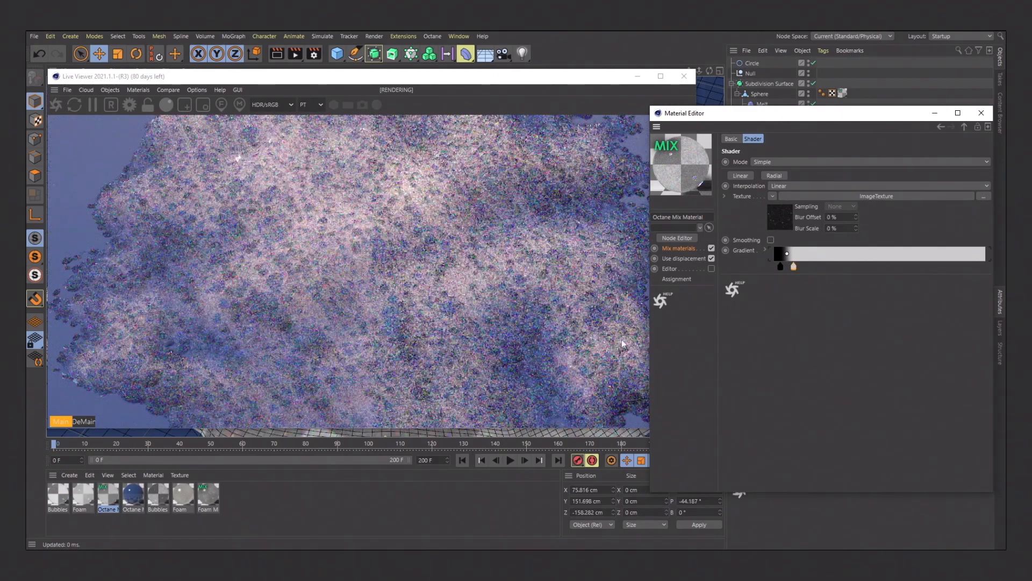
Set the Foam material's dispersion coefficient to 0.001 and its roughness float to 0.2.
click(82, 499)
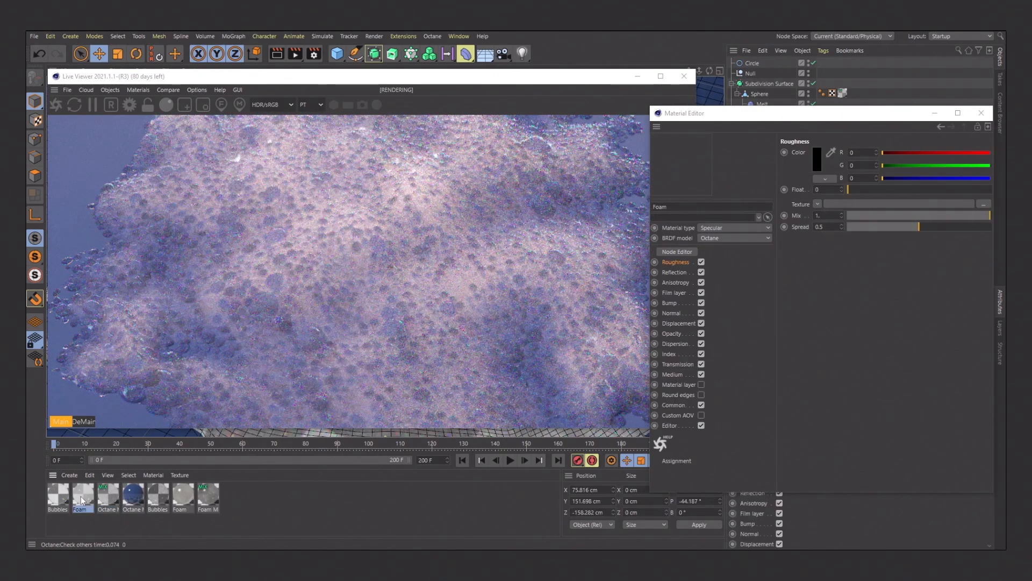
click(675, 344)
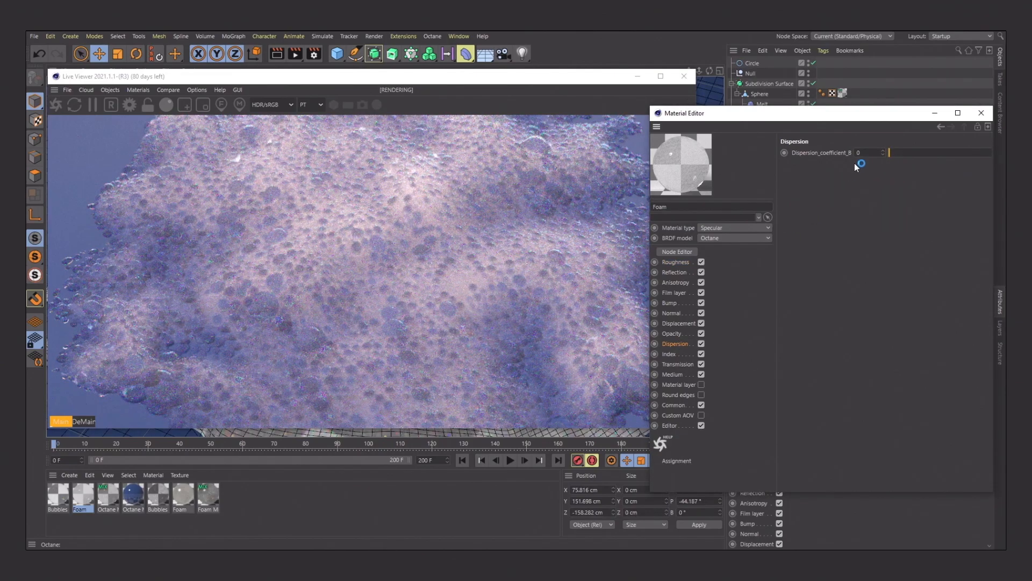
click(887, 153)
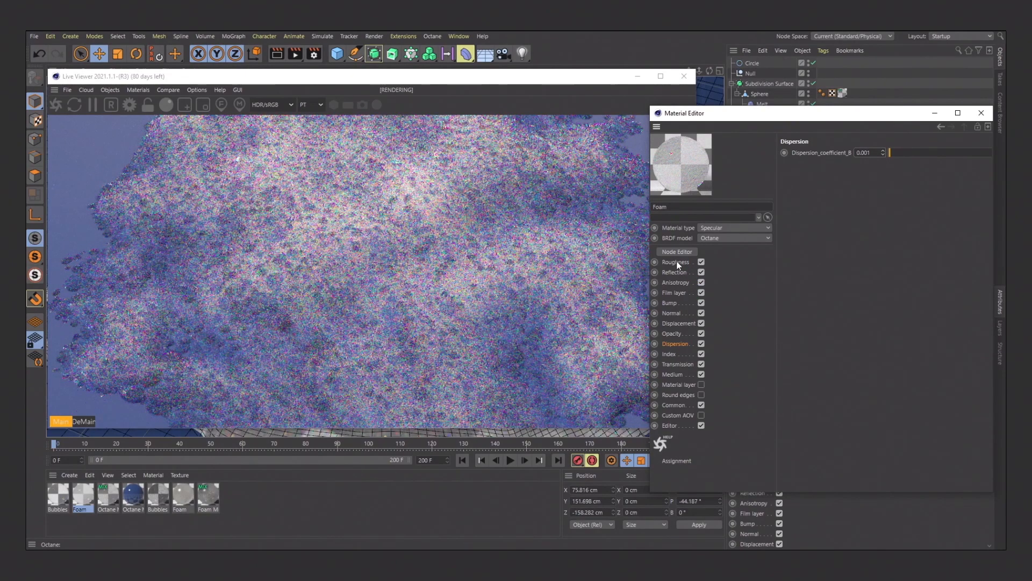
click(676, 261)
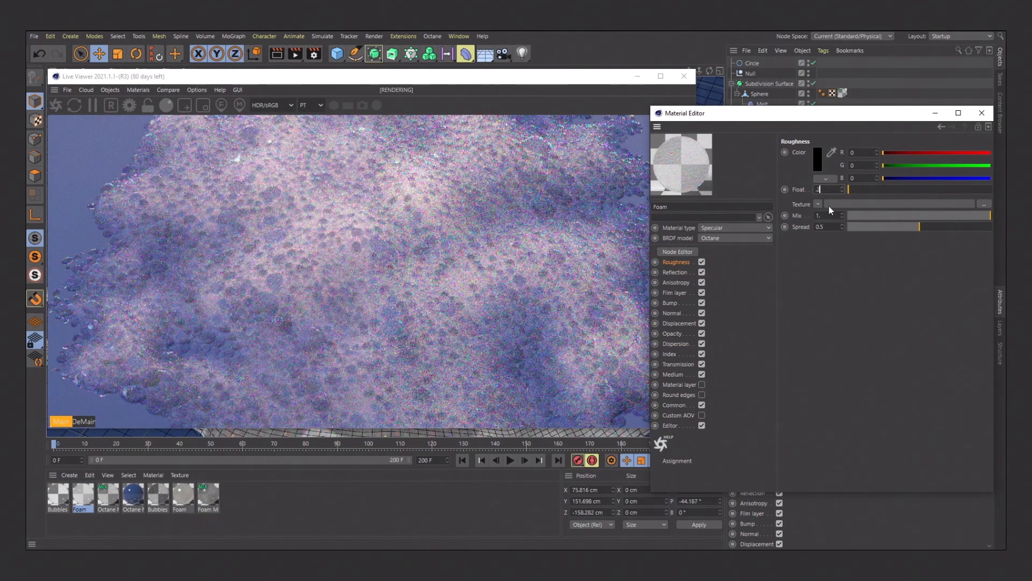
text(.2)
key(Return)
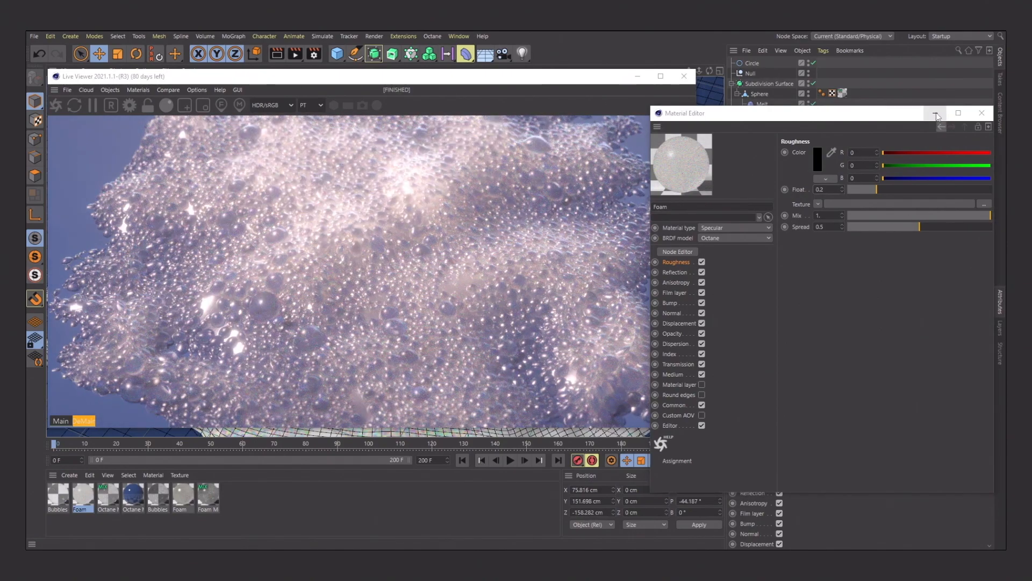
Adjust the OctaneCamera's post-processing glow, setting the bloom power to about 198 and the cutoff to 0.27.
click(982, 113)
click(842, 125)
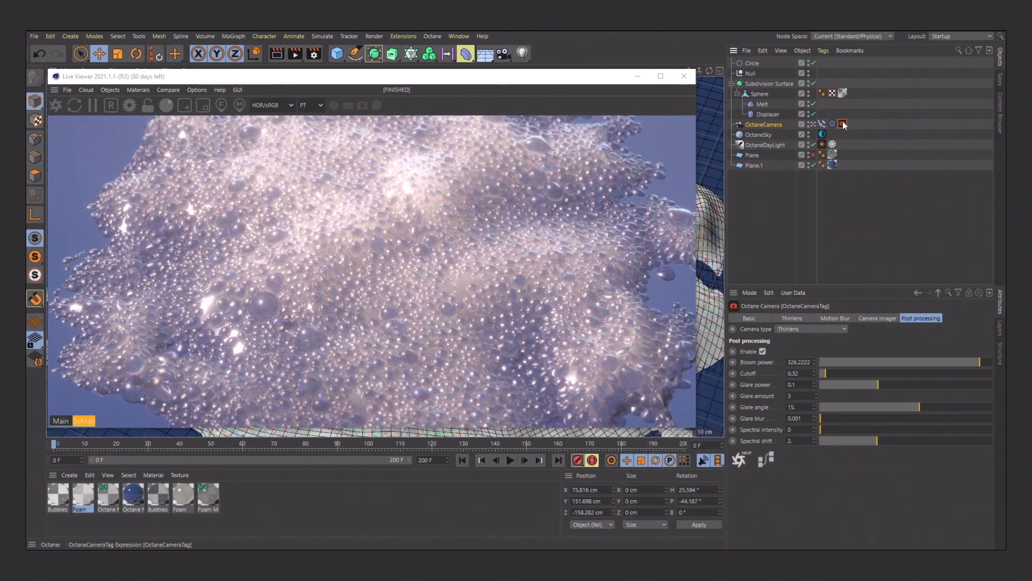
drag(976, 362, 960, 365)
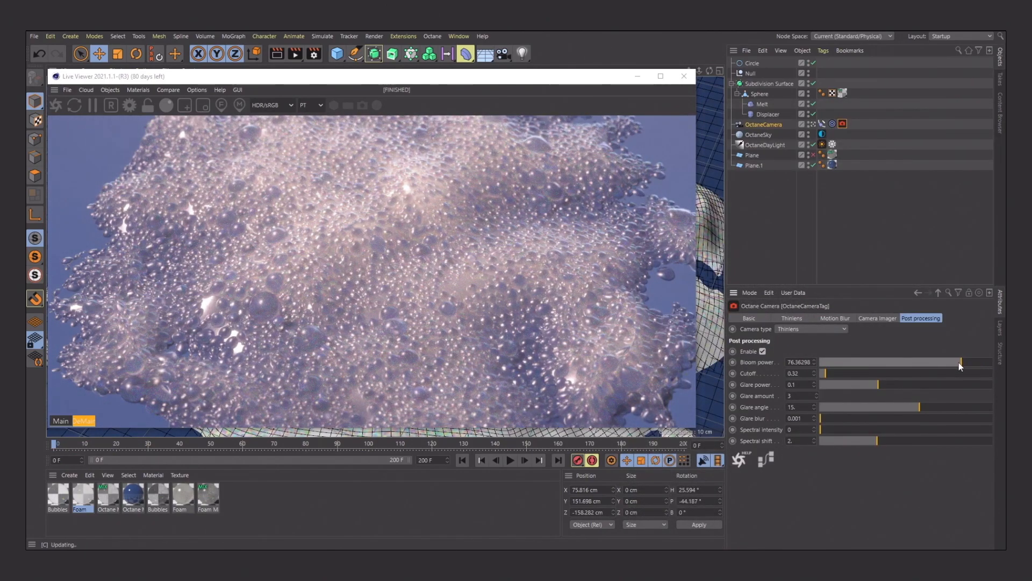
click(814, 371)
click(814, 372)
click(814, 371)
drag(972, 361, 980, 359)
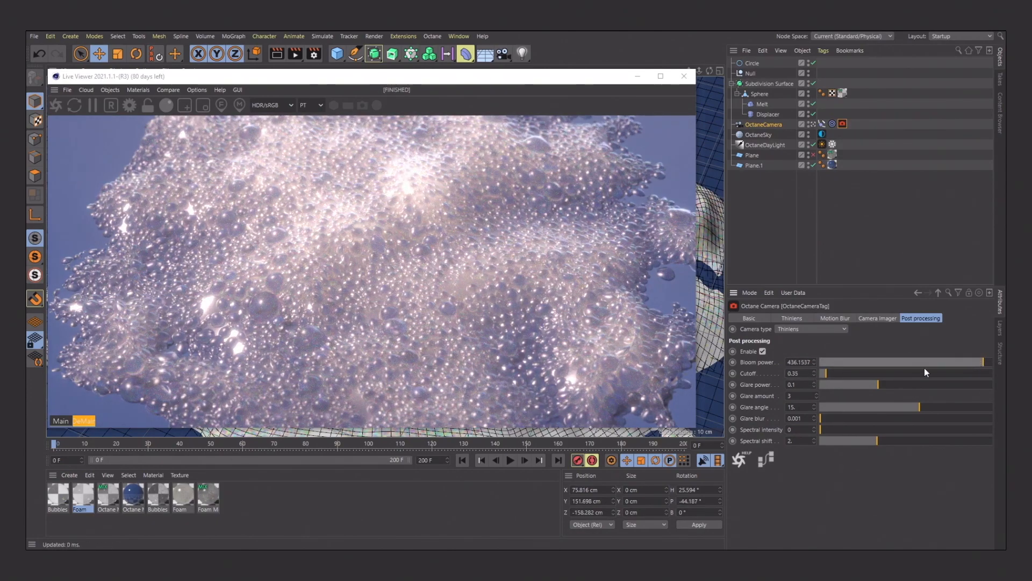
drag(814, 372, 814, 376)
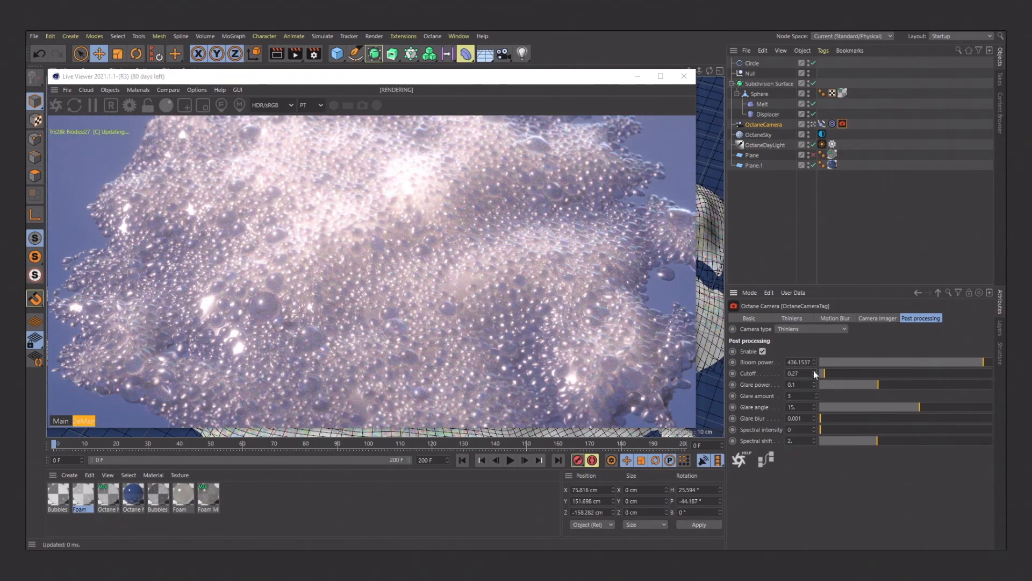
mouse_move(980, 364)
mouse_down()
mouse_move(963, 363)
mouse_move(972, 364)
mouse_up()
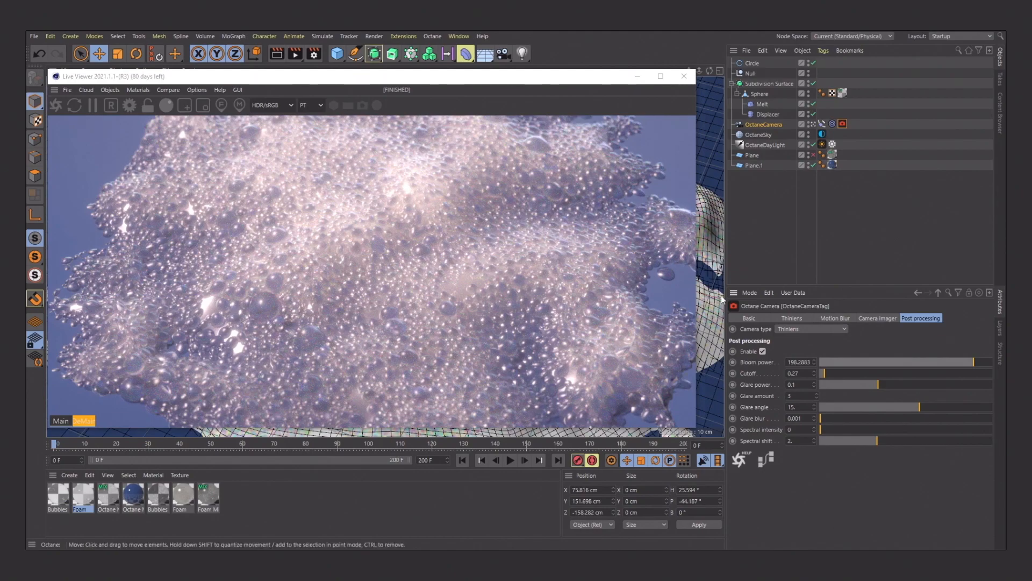
Set the hot pixel removal in the OctaneCamera's camera imager settings to about 0.37.
click(874, 318)
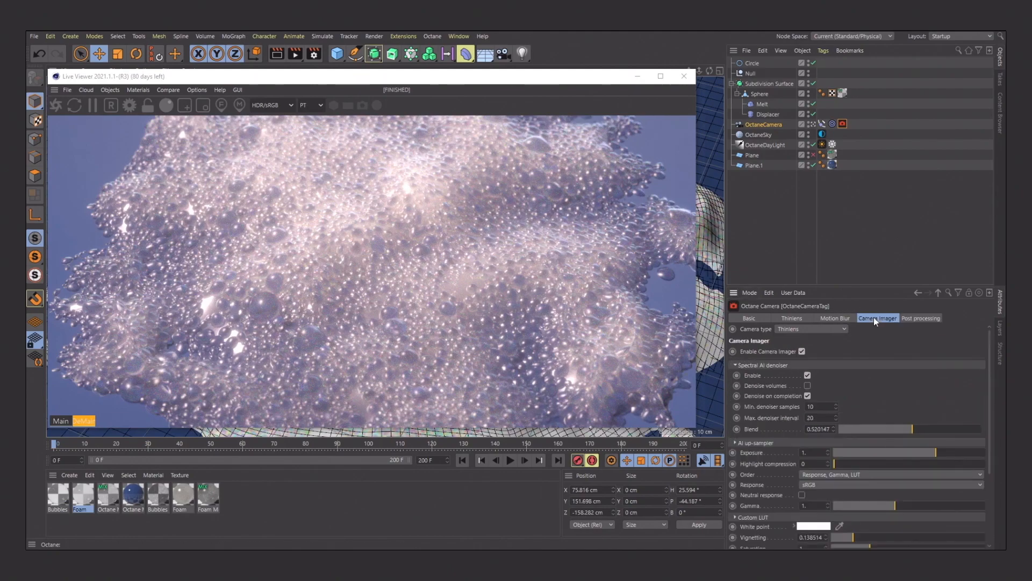
click(808, 375)
drag(988, 352, 994, 422)
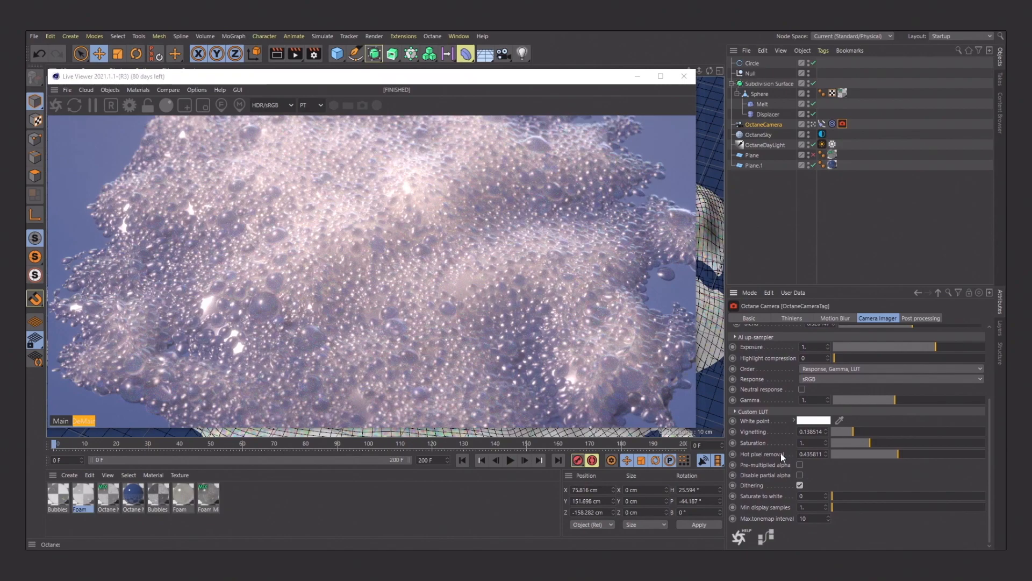
drag(903, 455, 888, 456)
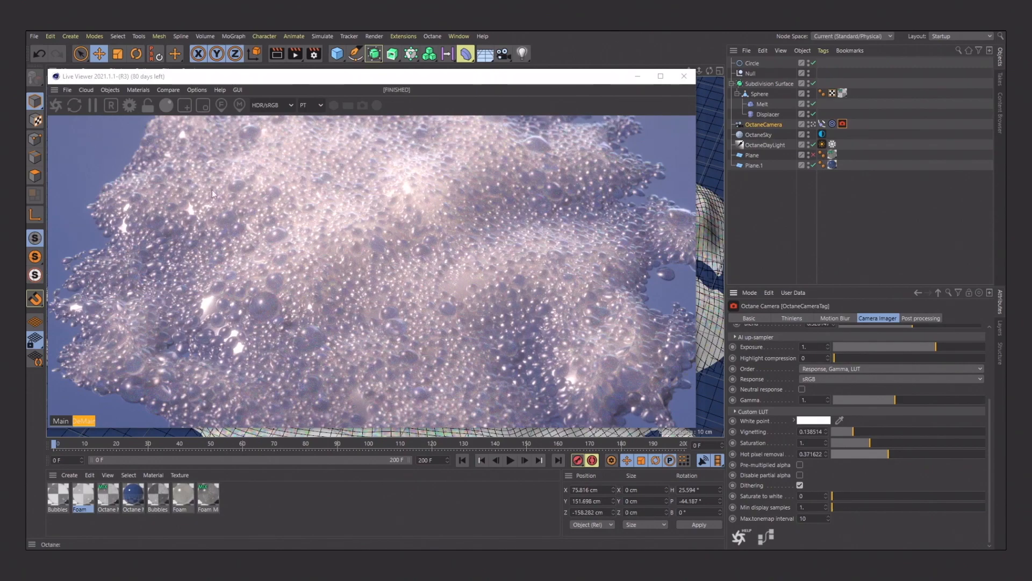
Review the path tracing kernel's sample, depth, caustic blur, GI clamp and parallel sample settings, and close the Octane settings.
click(129, 105)
drag(265, 31, 486, 175)
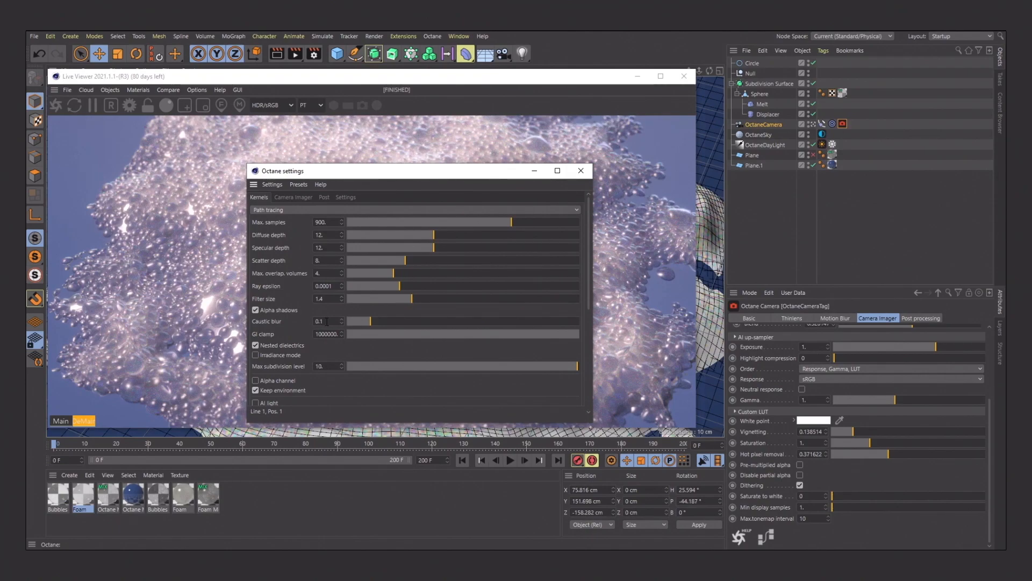
drag(588, 270, 587, 344)
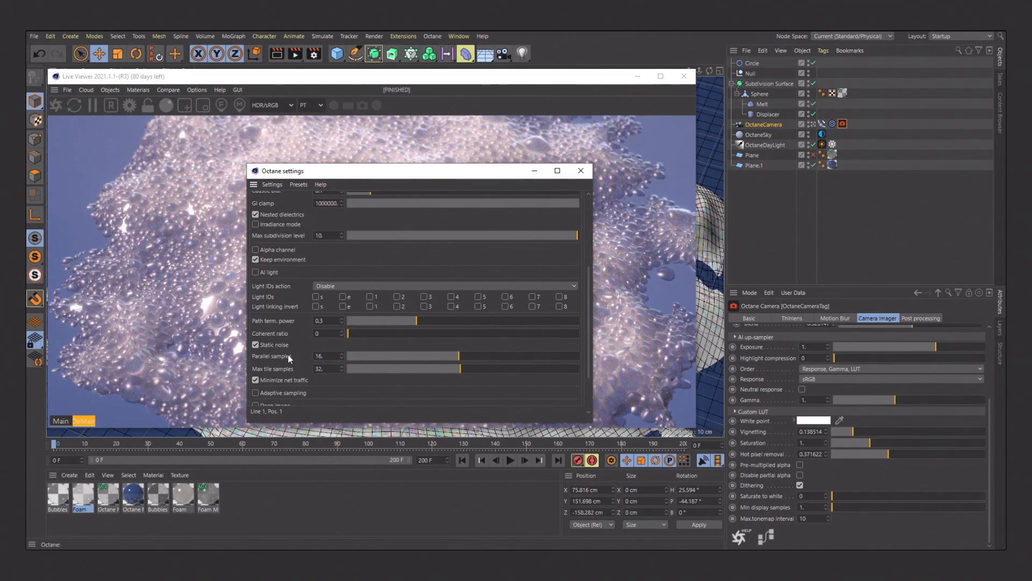
click(579, 171)
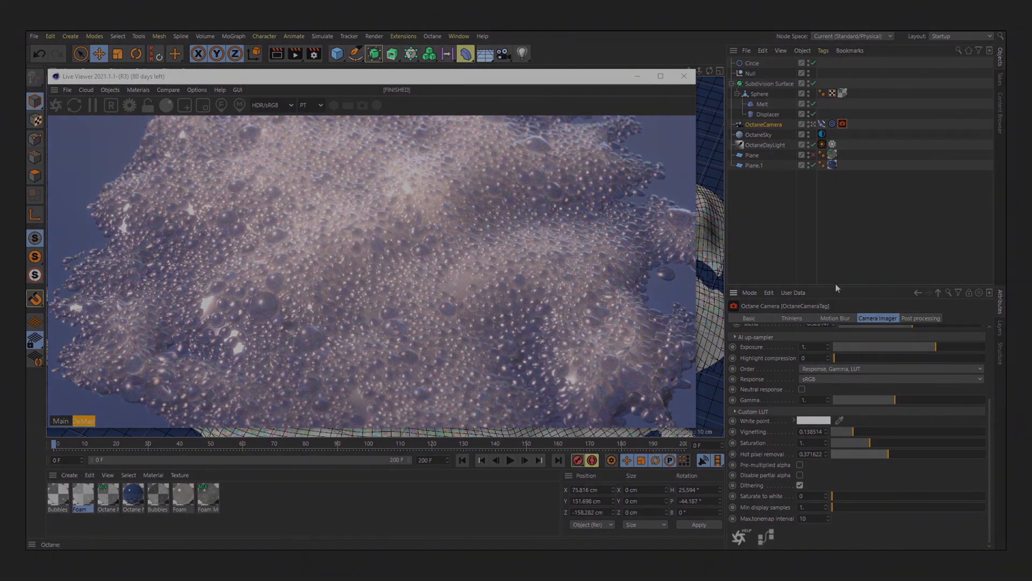